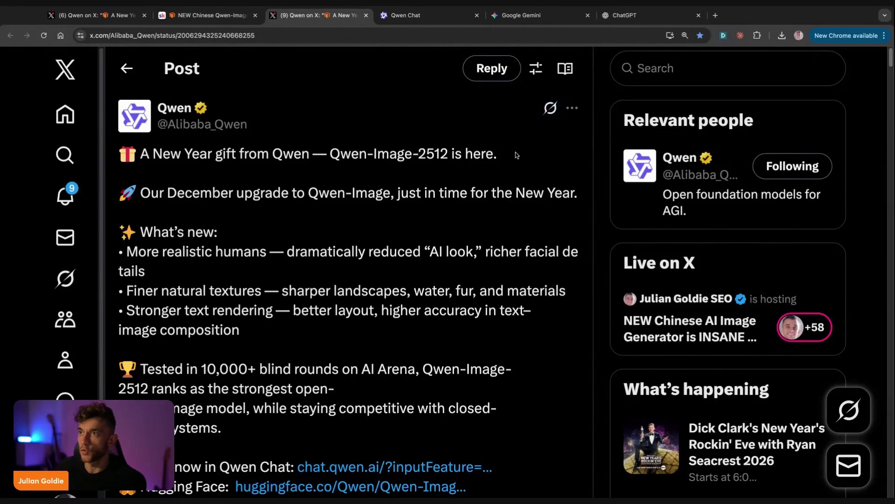
Step: Highlight the Qwen-Image-2512 release line in Qwen's X post and read the announcement's opening
drag(328, 155, 497, 155)
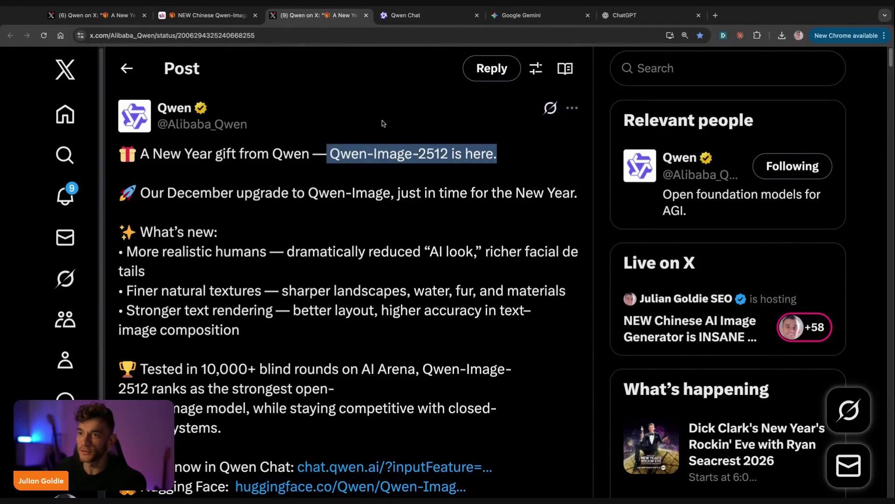
click(342, 188)
scroll(139, 221, down, 1)
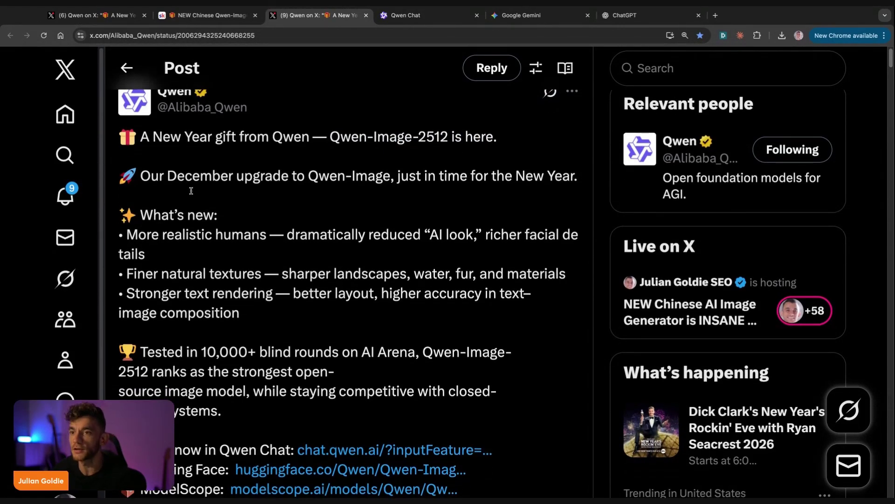
Step: Look over Qwen Chat, Google Gemini and ChatGPT, enlarging the ChatGPT page for readability
click(422, 16)
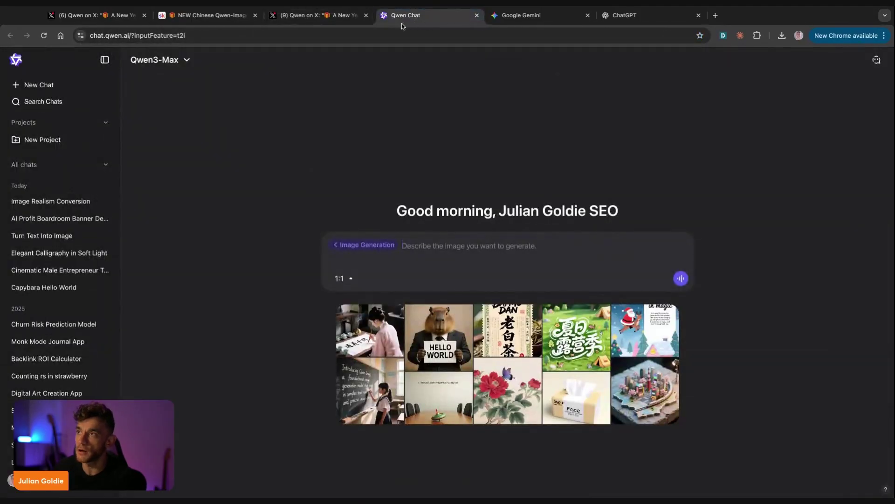
click(511, 14)
click(625, 15)
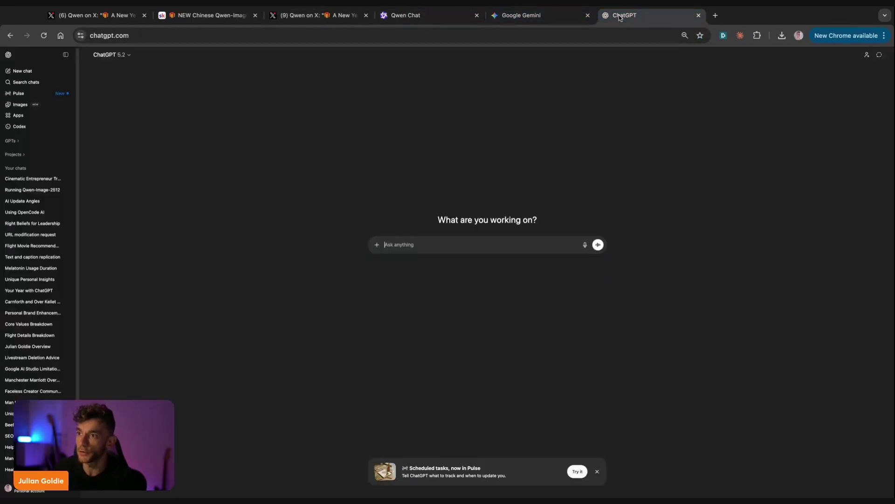
key(super+plus)
key(super+plus)
key(super+plus)
key(super+plus)
key(super+plus)
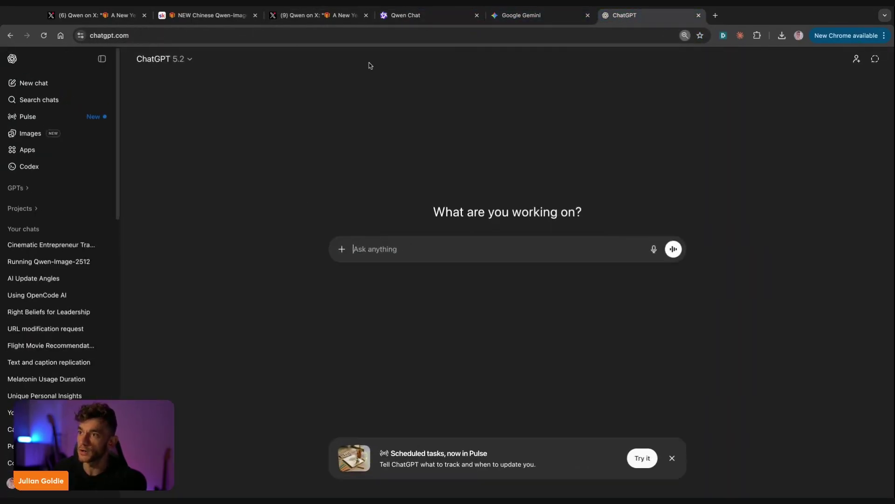
Step: Return to Qwen's X post and look through its new features and access links
click(405, 16)
click(340, 19)
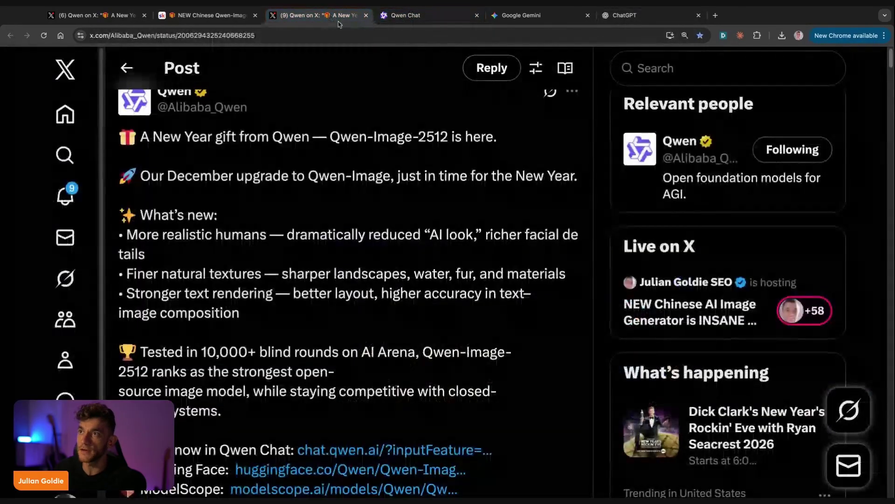
scroll(254, 224, down, 3)
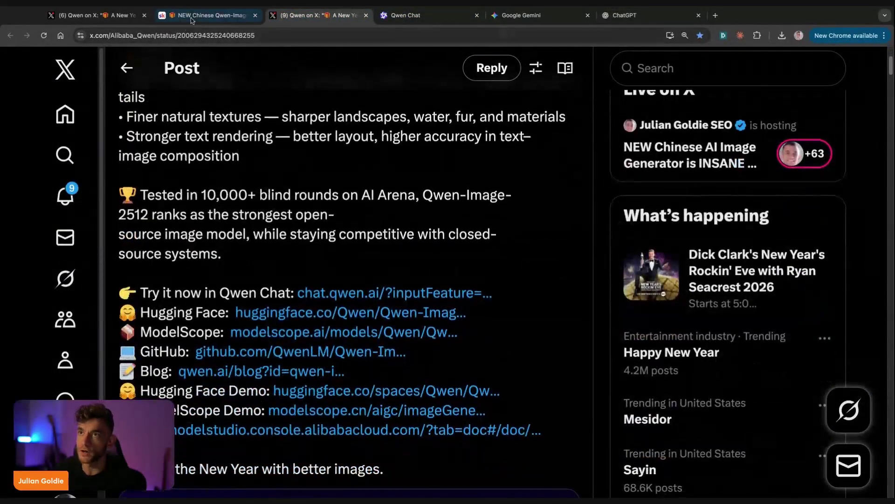
Step: Open the "NEW Chinese Qwen-Image-2512" lesson in the AI Money Lab classroom on Skool
click(182, 15)
click(194, 69)
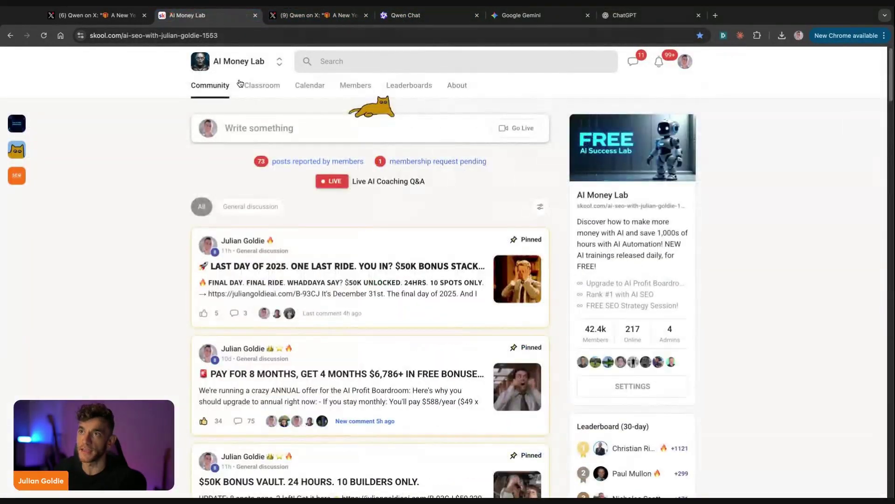
click(266, 88)
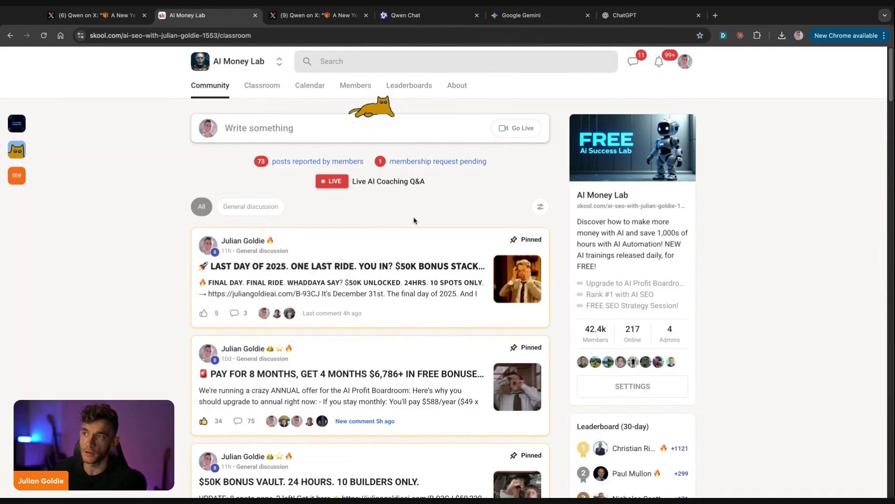
click(490, 250)
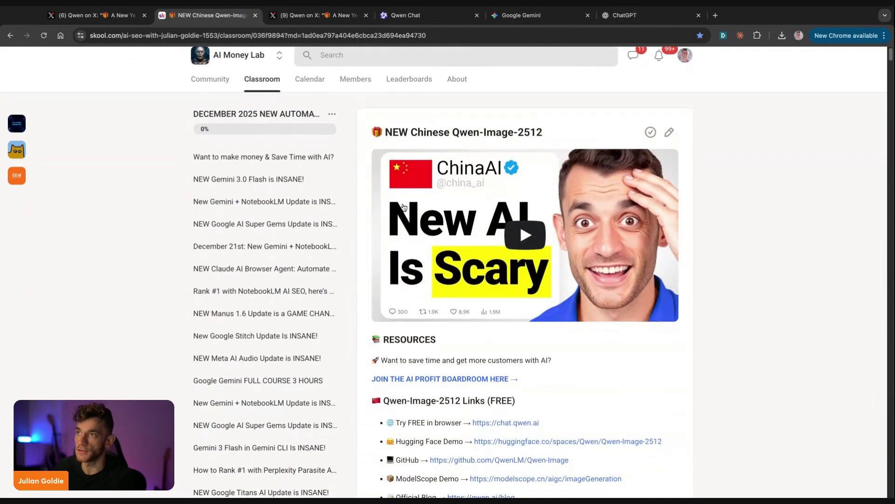
Step: Highlight the lesson title and review its Qwen-Image-2512 and Nano Banana Pro resource links
drag(365, 134, 554, 133)
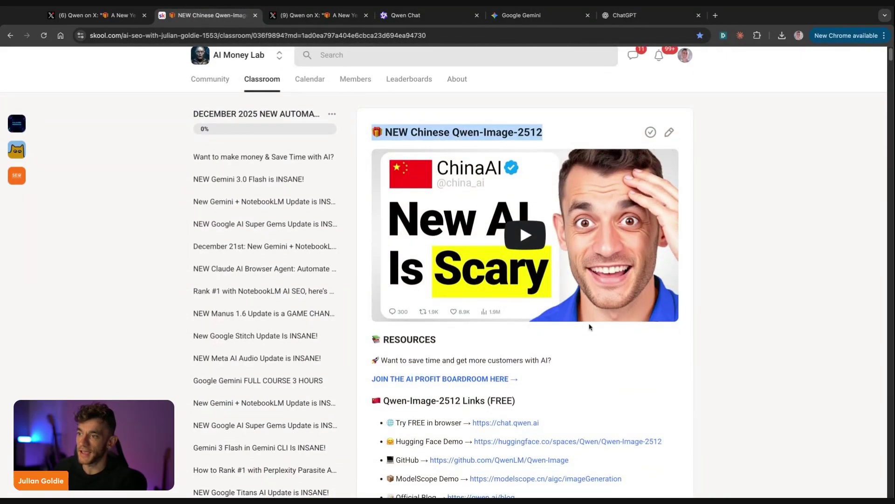
scroll(589, 327, down, 3)
drag(663, 311, 625, 452)
scroll(622, 450, down, 3)
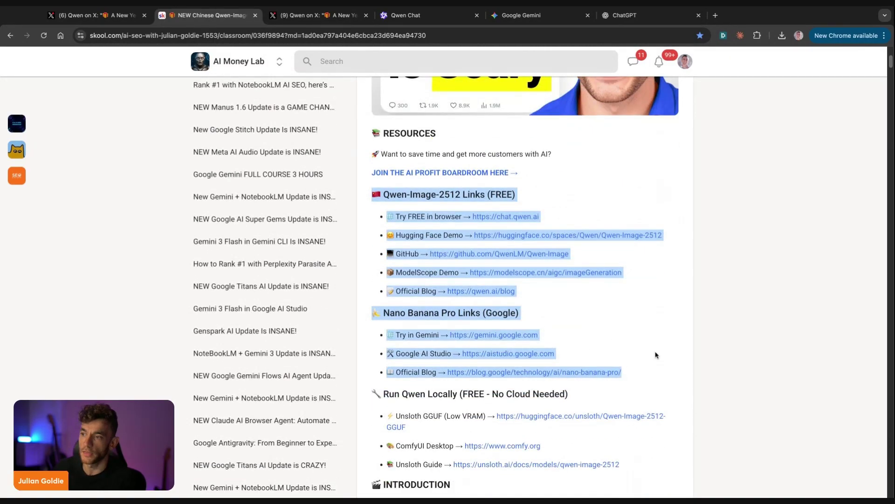
scroll(655, 355, down, 2)
Step: Revisit the X post and check the Qwen Chat, Gemini and ChatGPT pages before returning to it
click(317, 15)
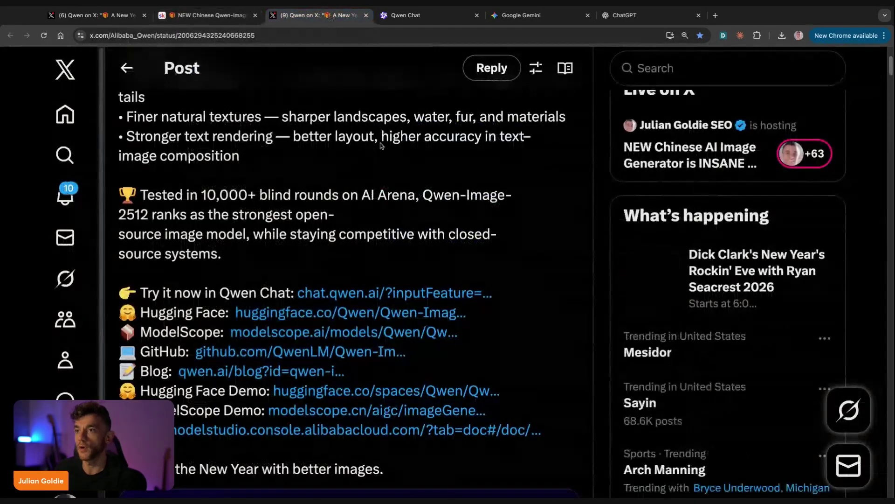
scroll(411, 112, down, 6)
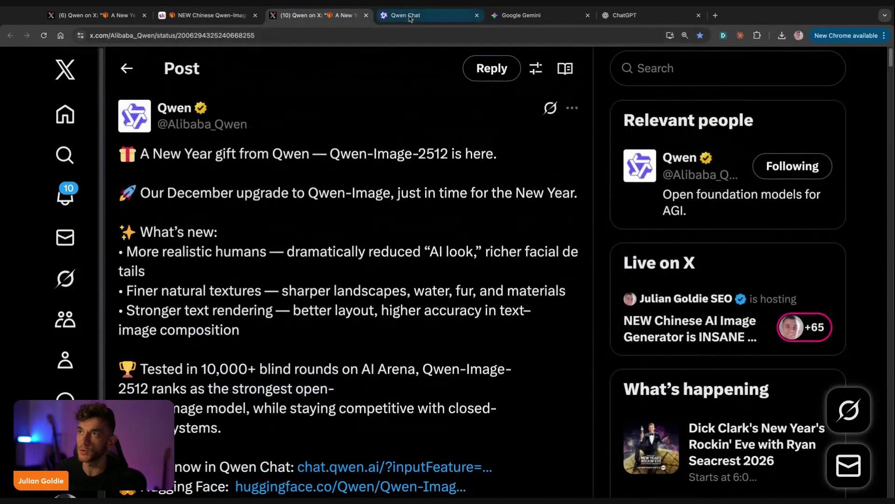
click(434, 17)
click(541, 18)
click(648, 19)
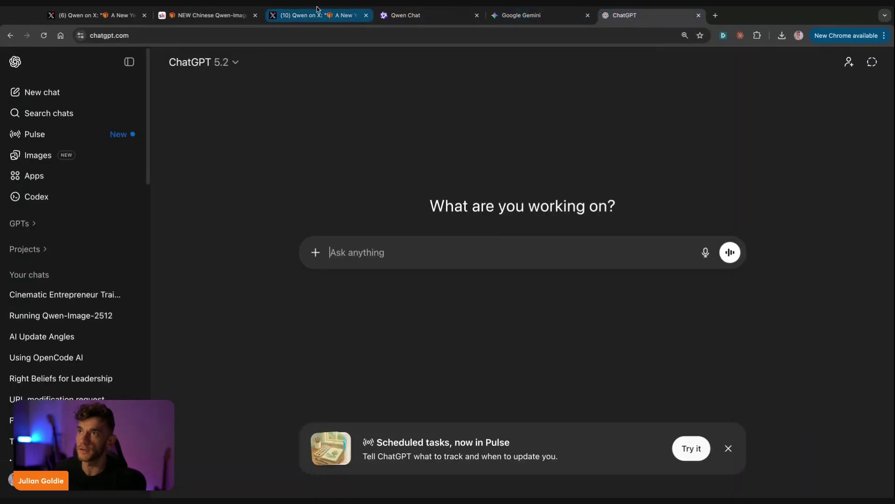
click(323, 18)
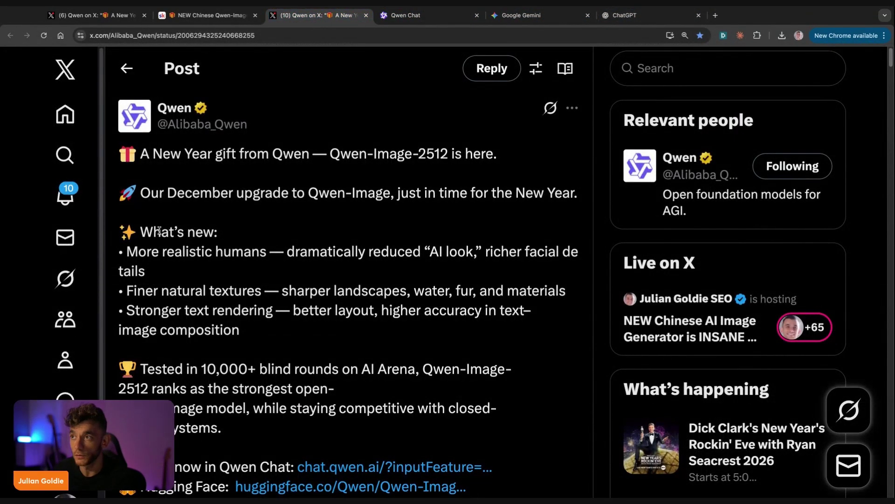
Step: Read the X post's feature list, blind-test claim and model links, and glance at Qwen Chat and Gemini
scroll(235, 194, down, 3)
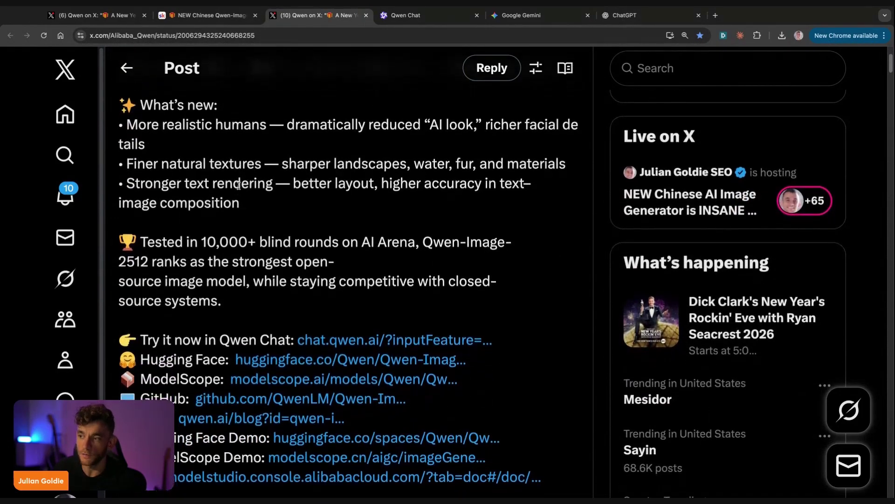
scroll(241, 191, down, 3)
scroll(261, 185, down, 3)
scroll(262, 185, up, 1)
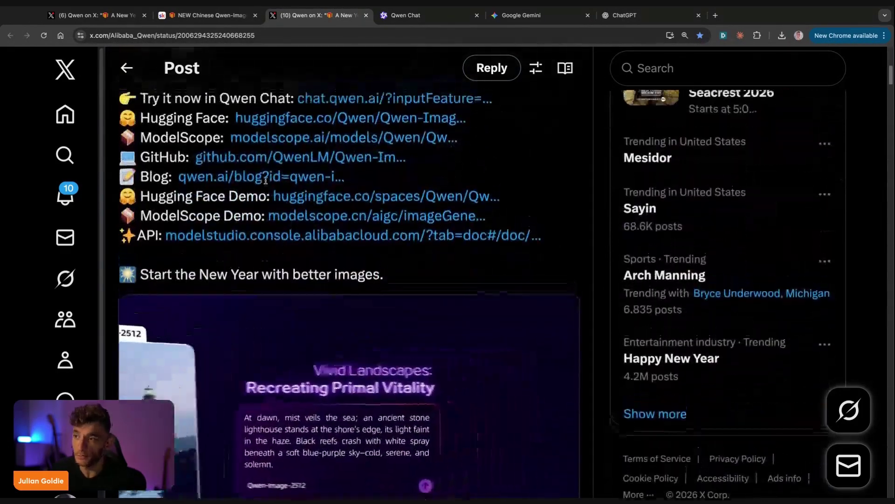
scroll(261, 185, down, 2)
scroll(265, 177, up, 10)
click(438, 11)
click(517, 16)
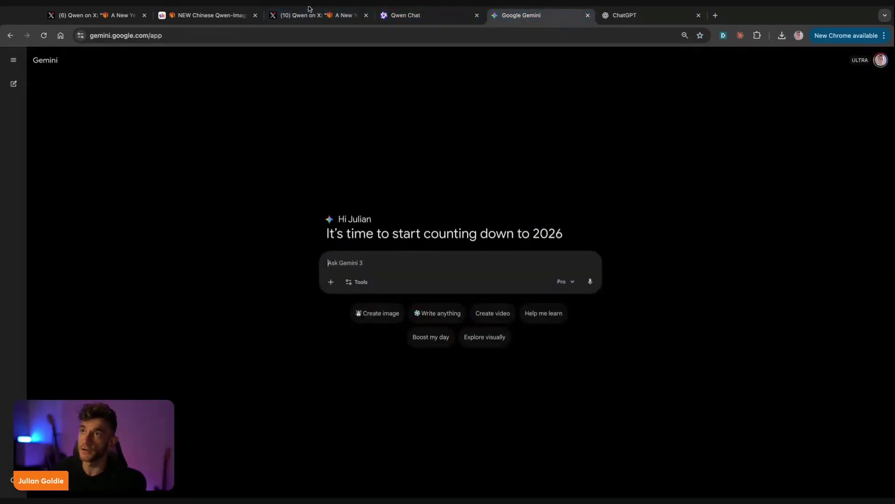
Step: Switch back to the Qwen-Image-2512 lesson and find the enlarged "What We're Testing Live" section
click(222, 15)
scroll(513, 243, down, 15)
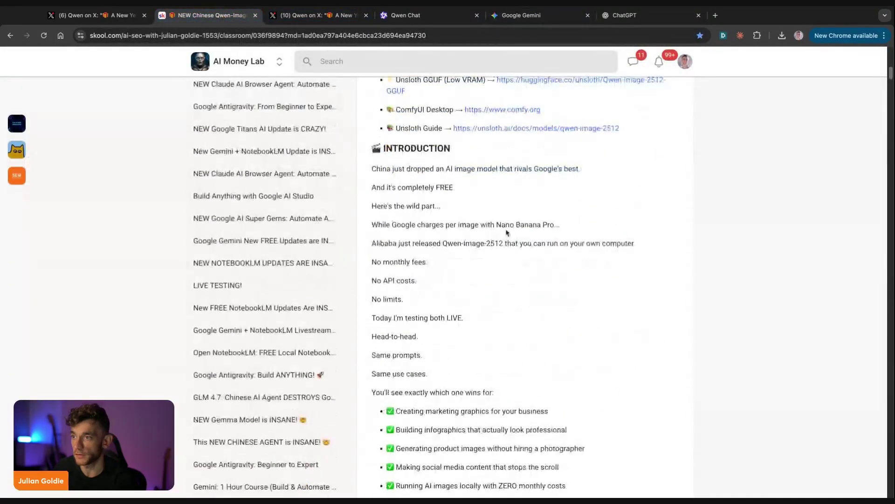
key(ctrl+plus)
key(ctrl+plus)
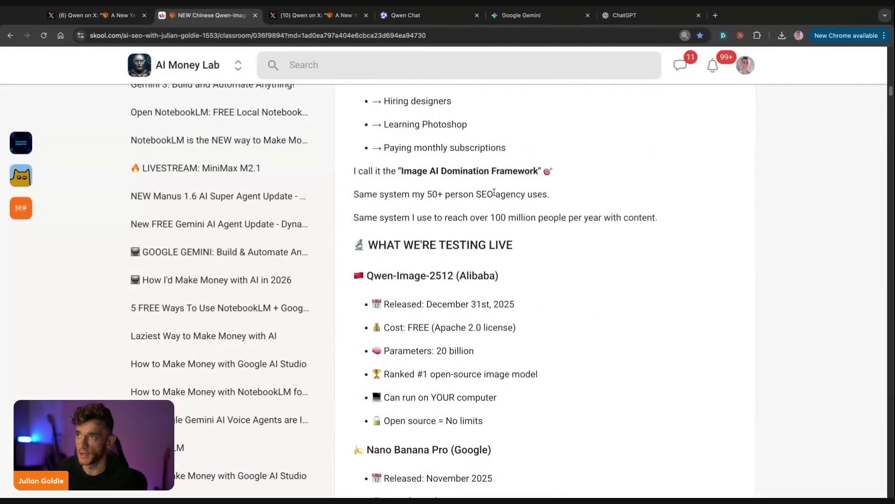
scroll(494, 193, down, 3)
drag(353, 146, 547, 152)
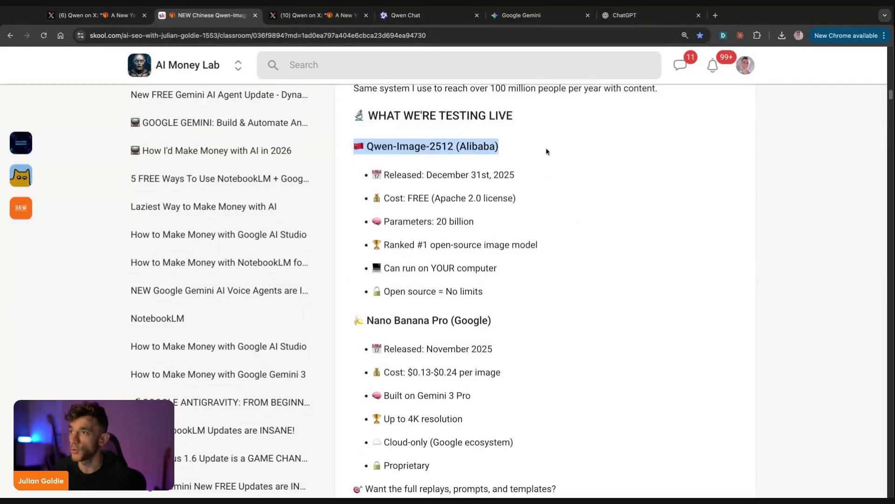
key(ctrl+plus)
key(ctrl+plus)
click(435, 209)
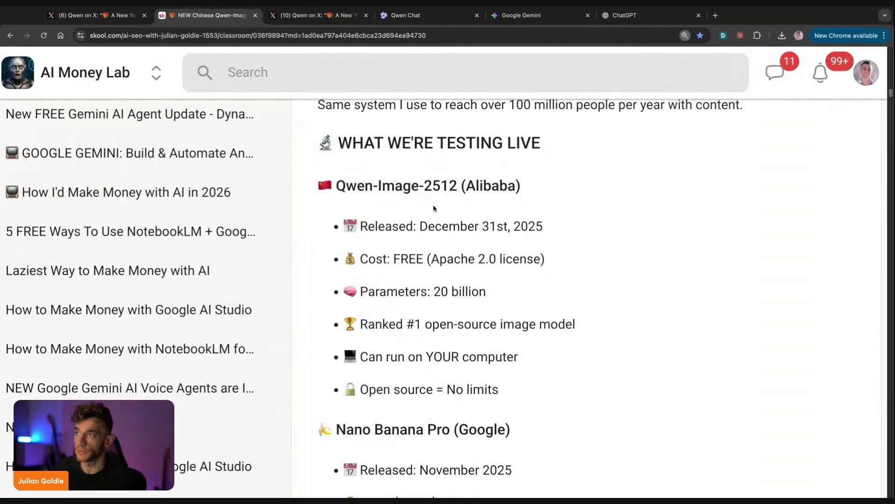
Step: Examine the Qwen-Image-2512 details: release date, cost, parameters, ranking, local use and open-source status
double_click(494, 184)
triple_click(339, 224)
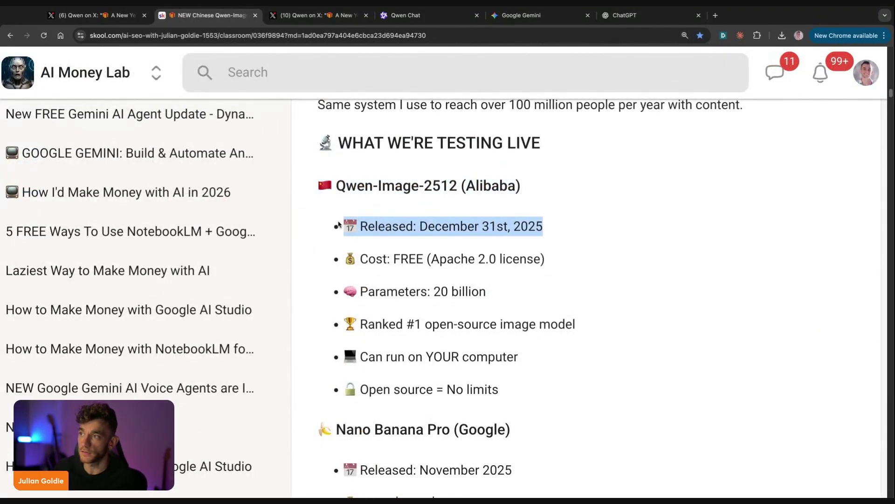
triple_click(341, 263)
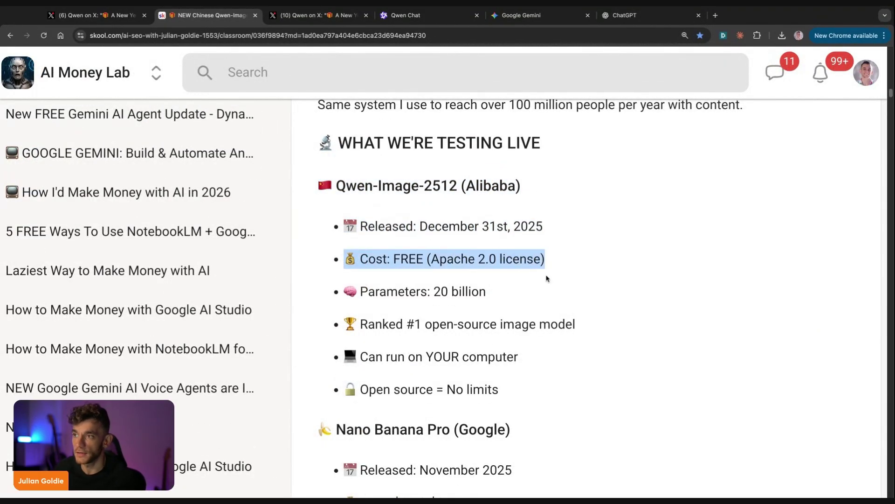
scroll(344, 252, down, 2)
triple_click(347, 234)
drag(338, 266, 601, 268)
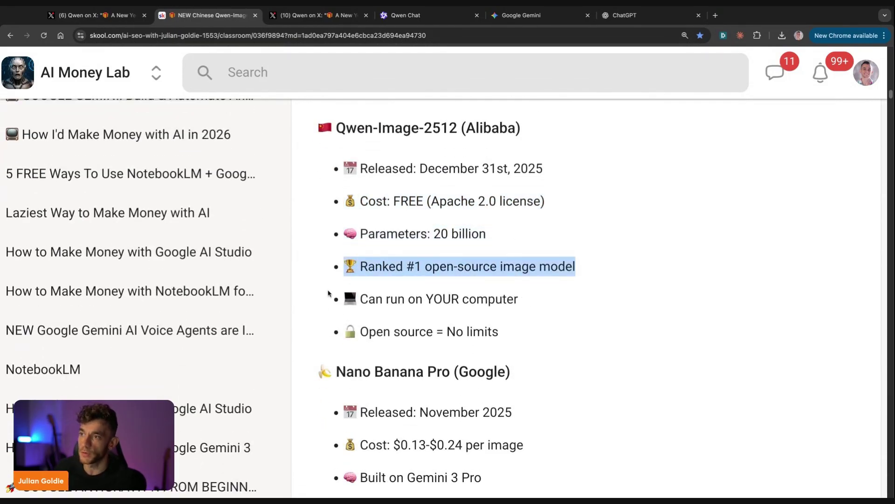
drag(328, 293, 556, 303)
scroll(560, 308, down, 4)
triple_click(486, 198)
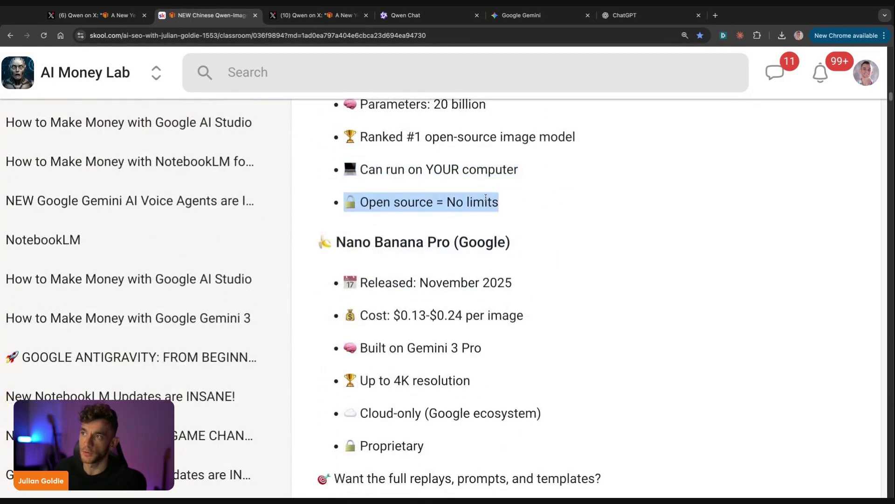
Step: Examine the Nano Banana Pro details: release date, cost, underlying model, resolution, cloud use and licensing
scroll(427, 247, down, 3)
drag(311, 148, 562, 160)
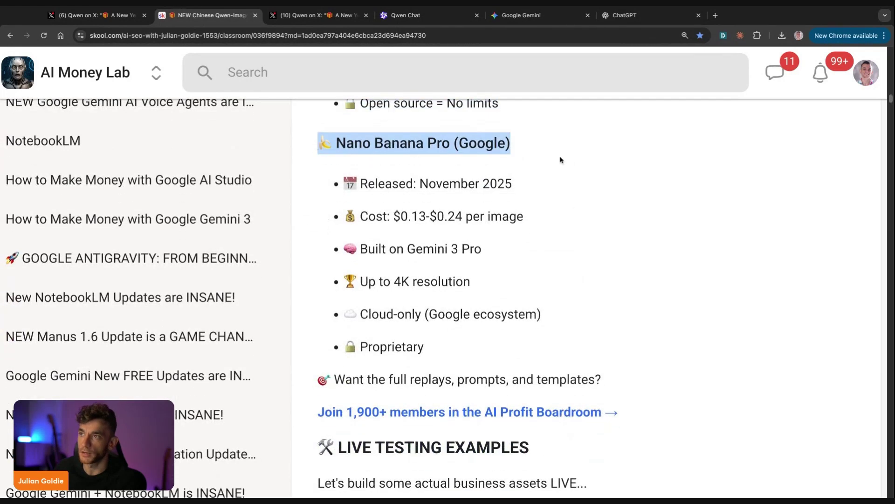
drag(323, 188, 518, 188)
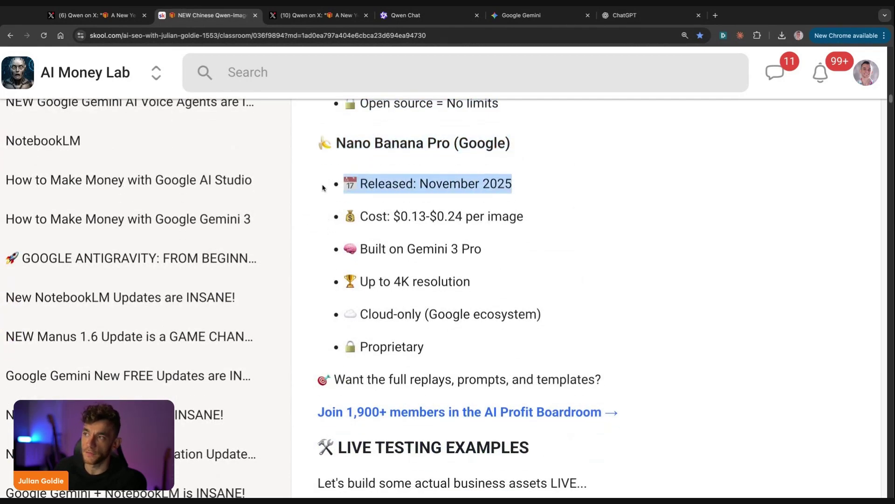
triple_click(520, 215)
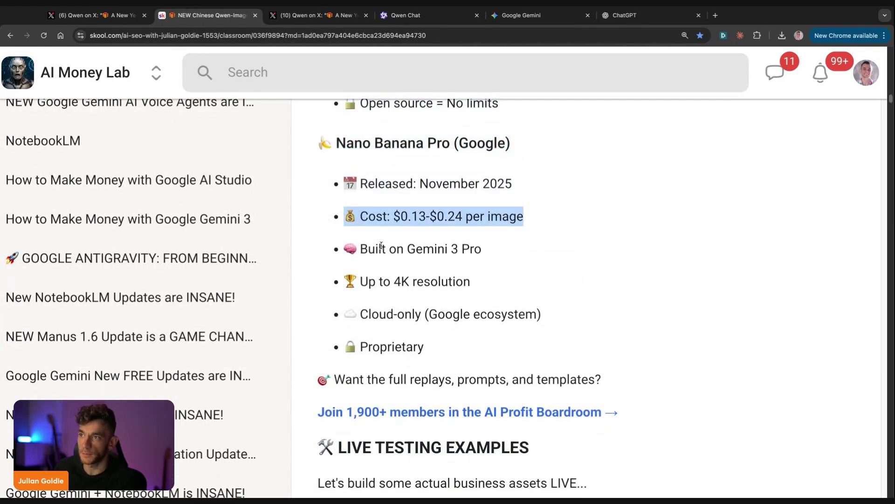
triple_click(336, 251)
triple_click(338, 283)
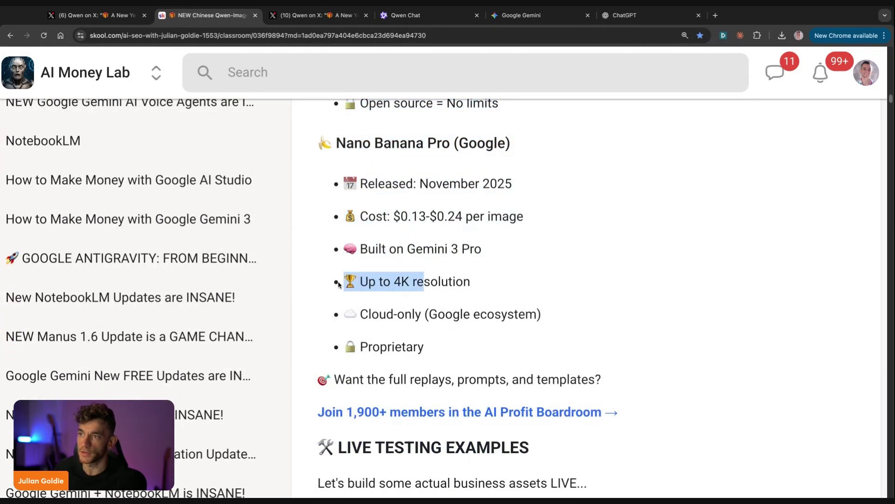
drag(341, 317, 563, 307)
scroll(363, 331, down, 1)
drag(342, 288, 475, 310)
Step: Find the "TEST 1: AI Community Social Banner" section in the lesson and copy its full prompt paragraph
scroll(476, 310, down, 8)
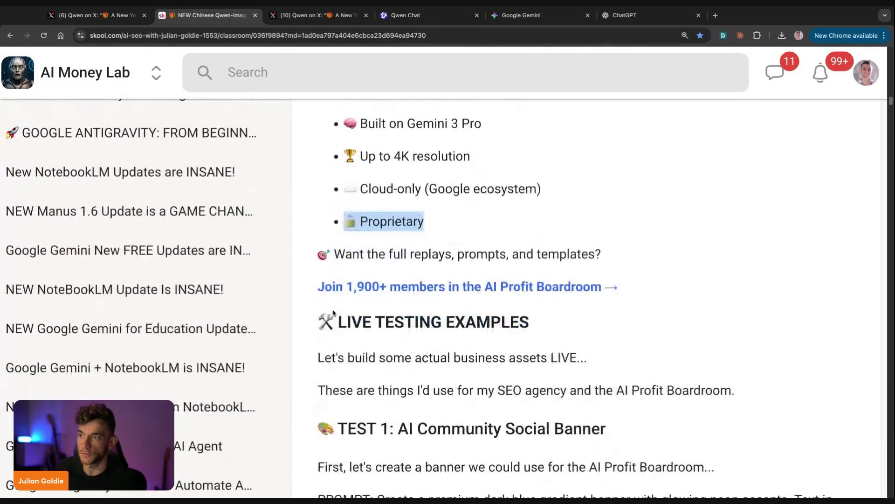
scroll(307, 184, up, 1)
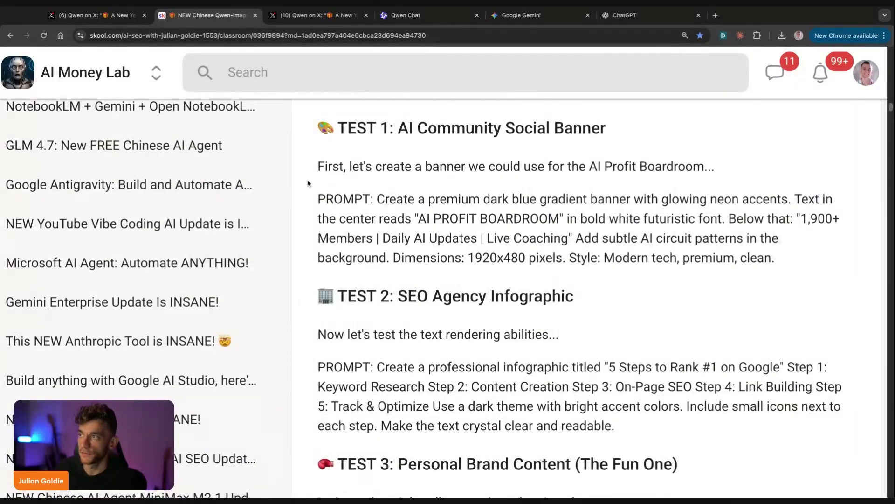
drag(316, 199, 640, 219)
drag(310, 166, 716, 168)
click(399, 202)
triple_click(309, 202)
key(ctrl+c)
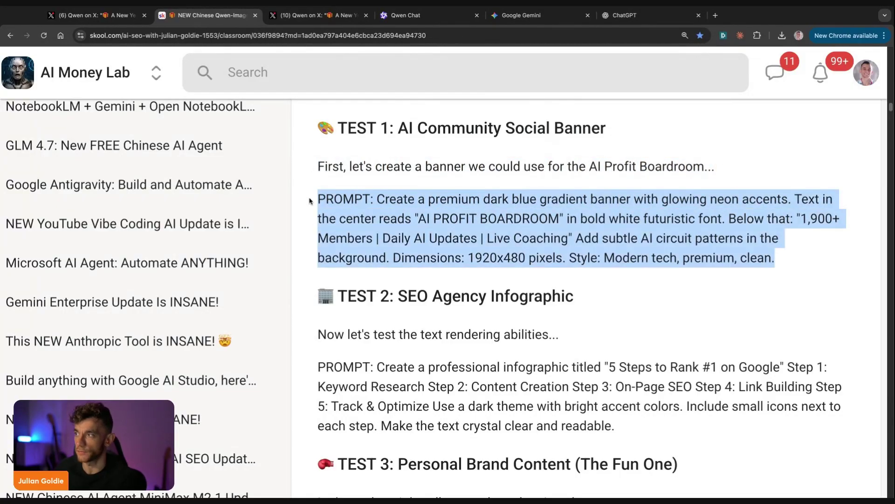
Step: Paste the banner prompt into Qwen Chat's image generation and set the aspect ratio to 16:9
click(450, 15)
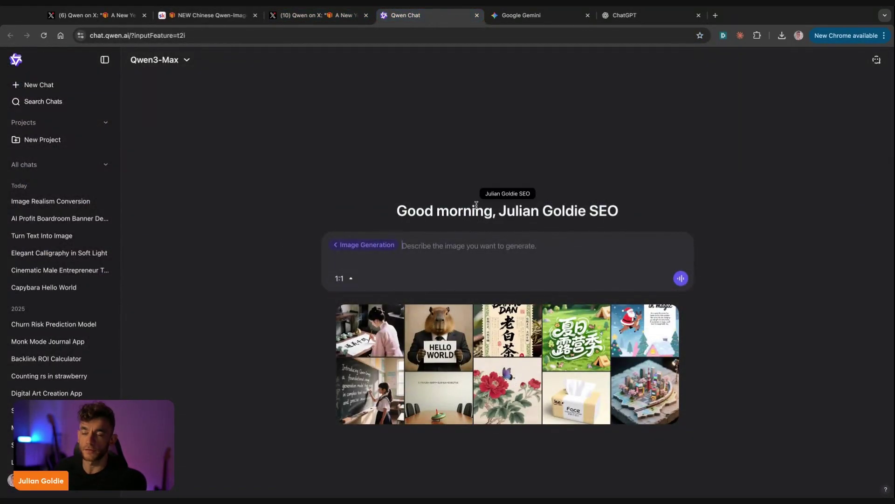
key(ctrl+v)
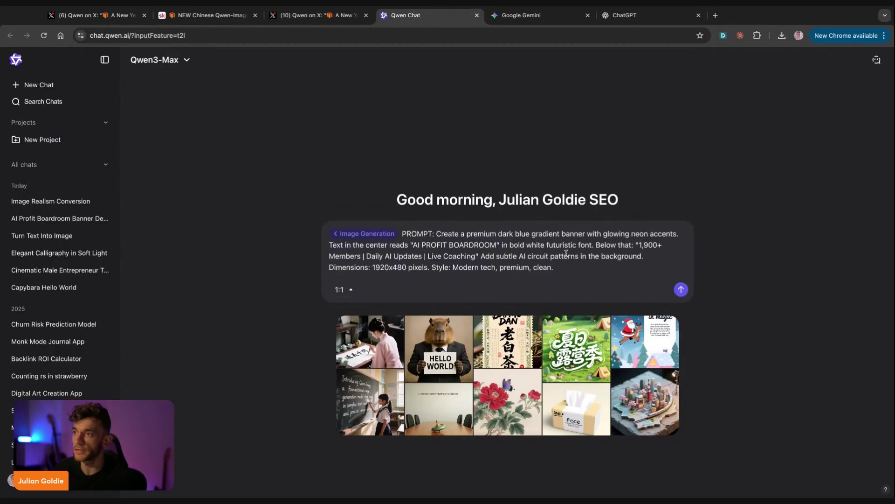
click(345, 292)
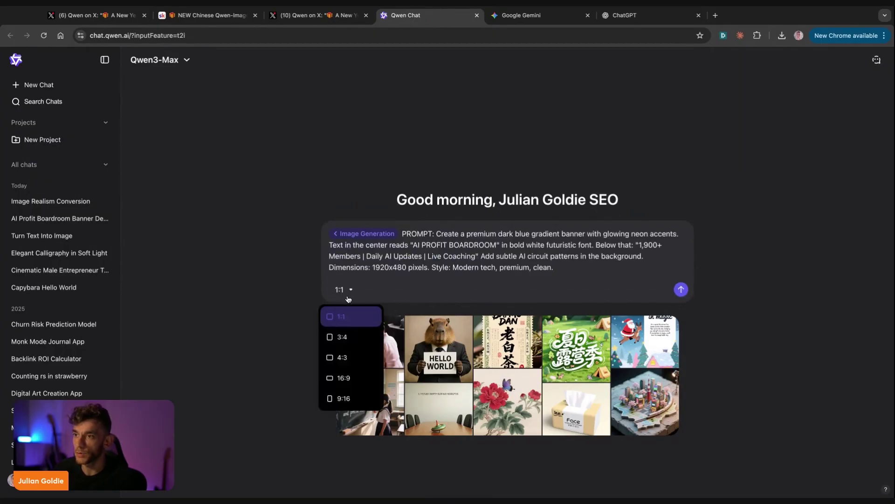
click(363, 381)
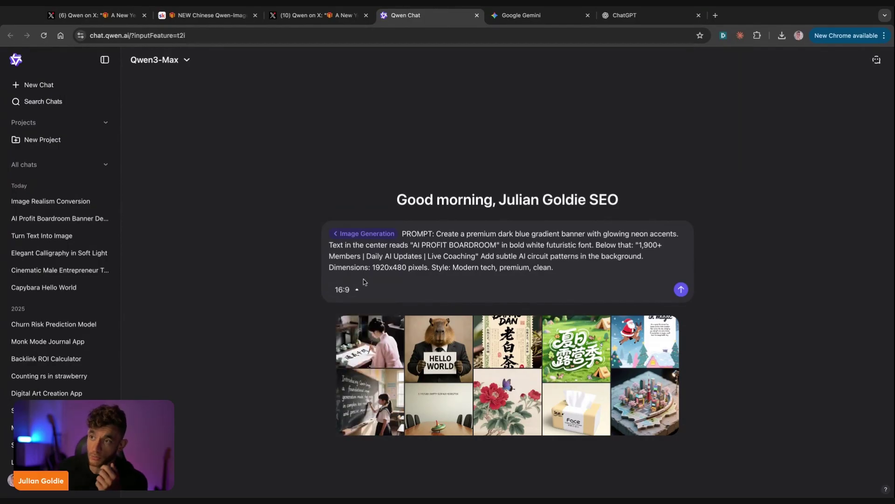
Step: Switch to ChatGPT, place it beside Gemini, and submit the AI PROFIT BOARDROOM banner prompt as an image request
key(ctrl+Tab)
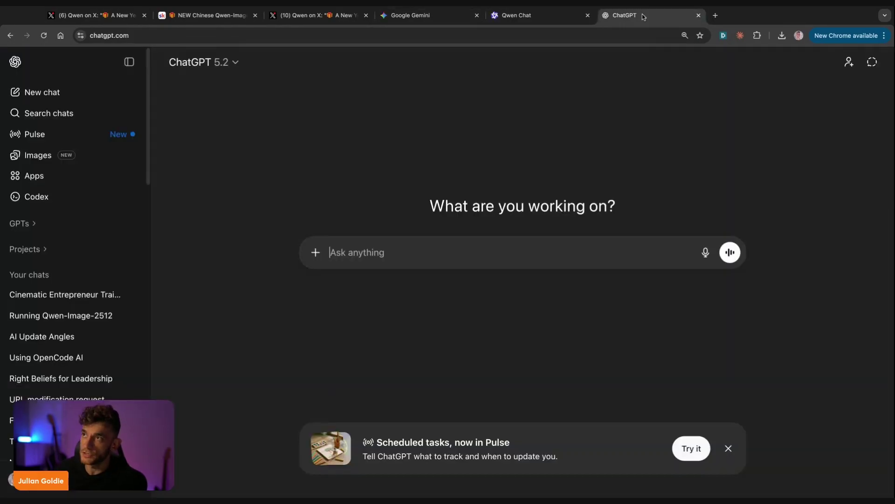
drag(644, 17, 555, 17)
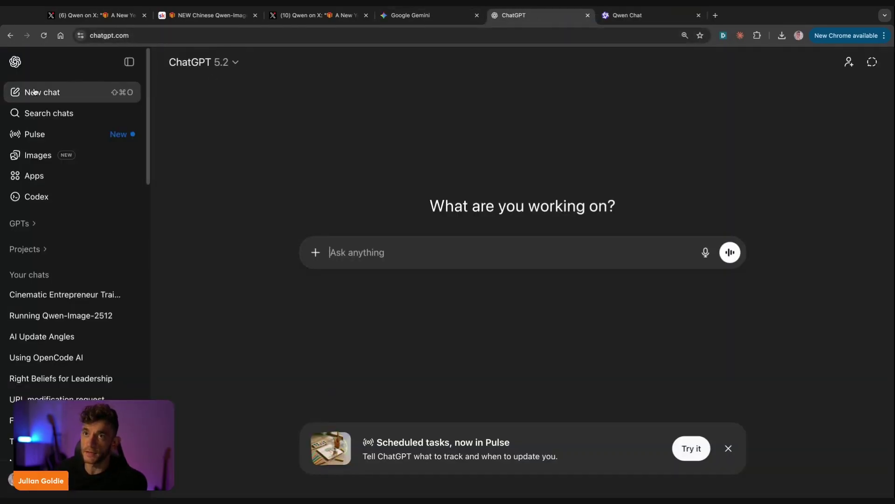
click(456, 252)
key(ctrl+v)
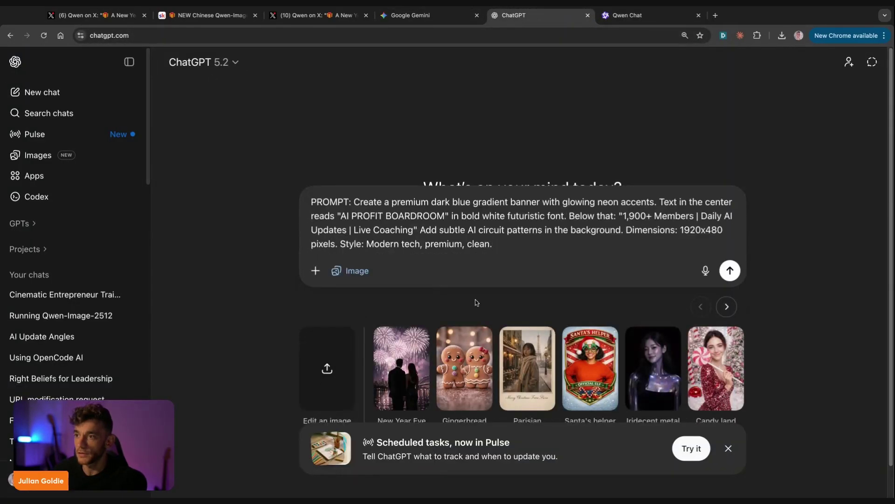
click(730, 271)
Step: Switch to Gemini, enable image creation, and submit the same banner prompt
key(ctrl+shift+Tab)
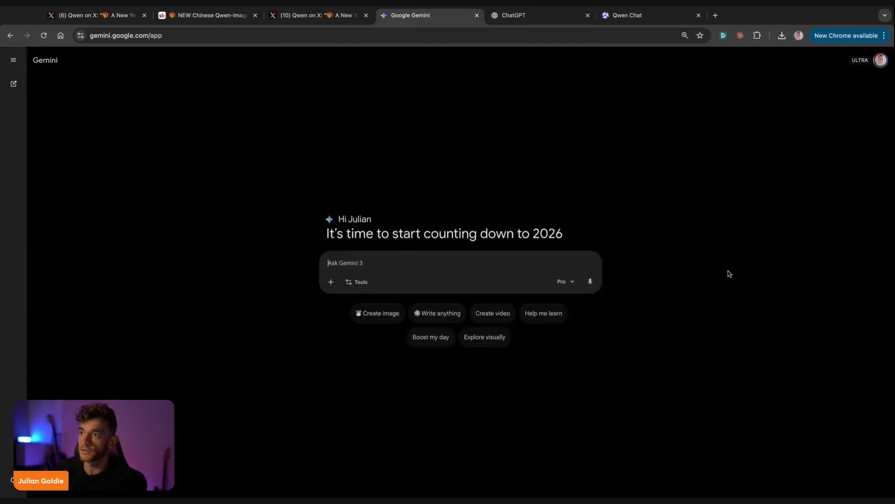
click(357, 282)
click(368, 332)
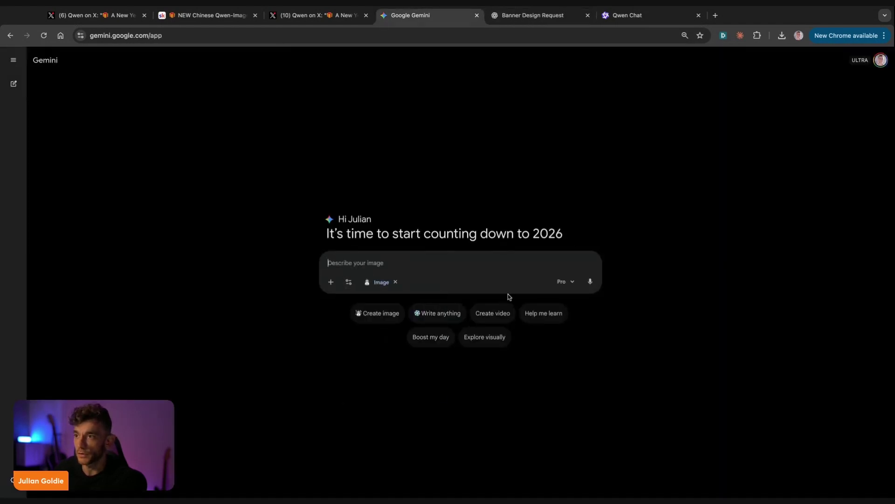
key(ctrl+v)
click(590, 295)
Step: Check the image generation progress in ChatGPT and Gemini, and inspect Gemini's model choices
click(511, 18)
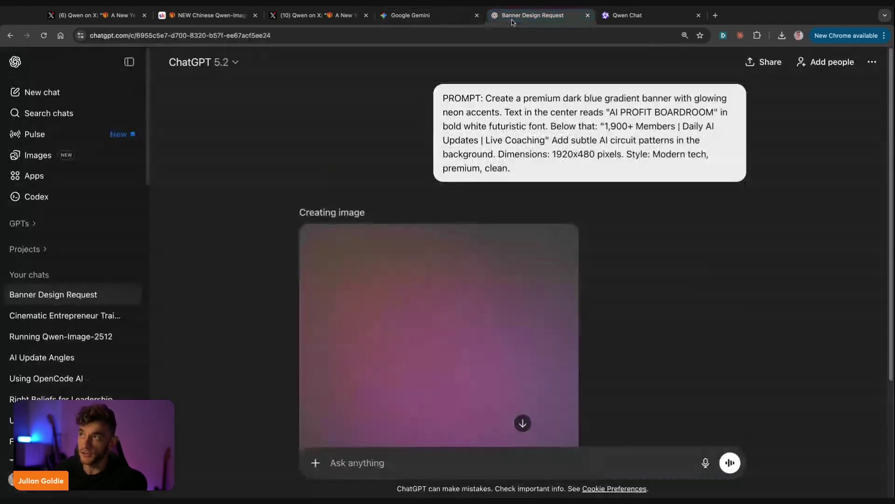
scroll(511, 254, down, 3)
scroll(512, 267, up, 3)
scroll(513, 279, down, 2)
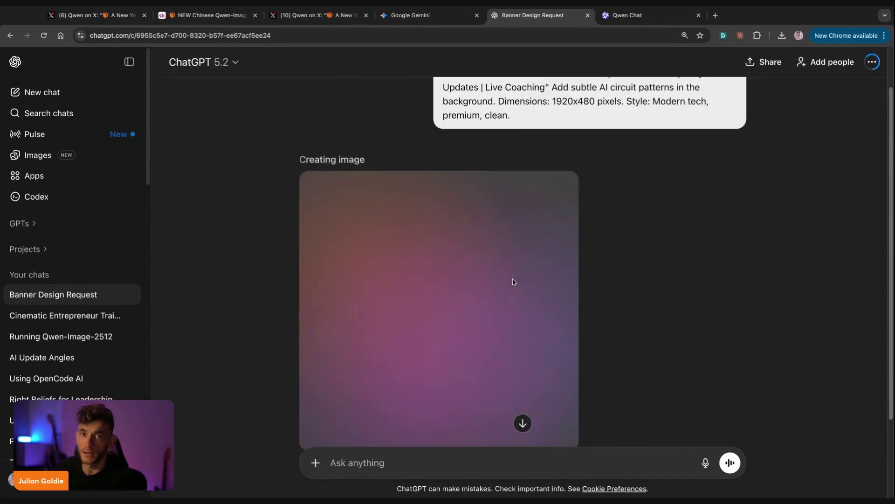
scroll(511, 280, down, 1)
scroll(511, 280, up, 3)
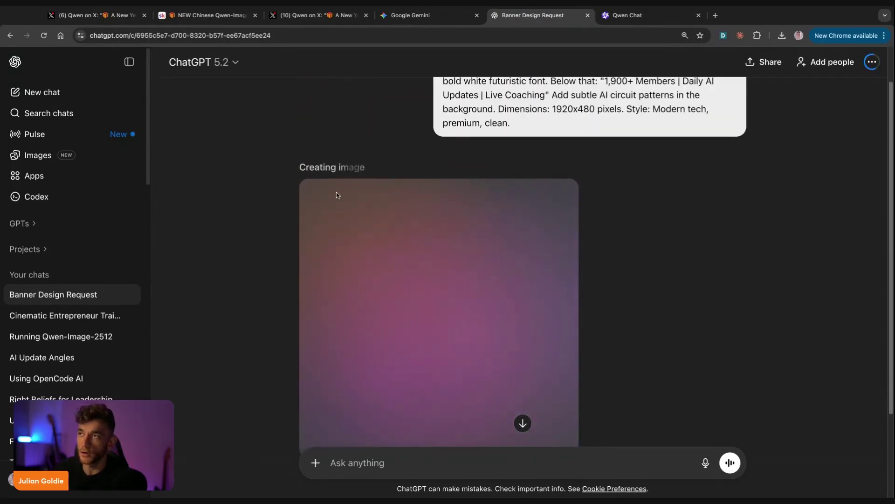
click(404, 16)
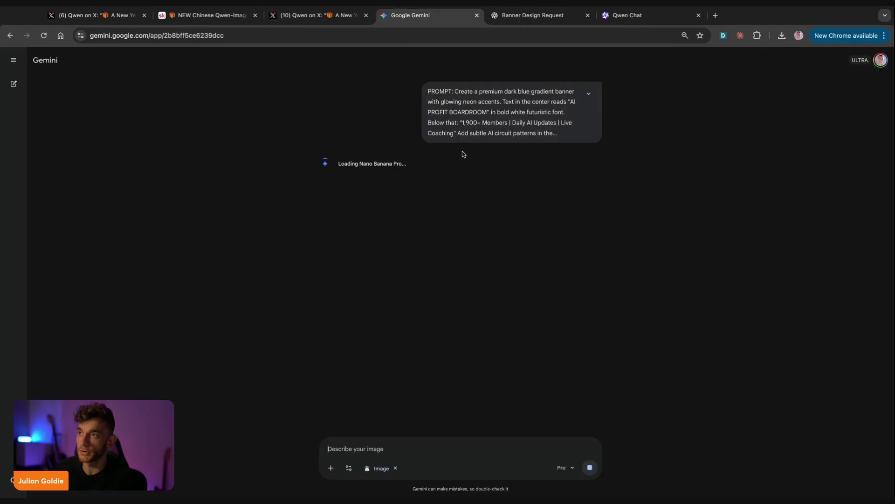
click(566, 467)
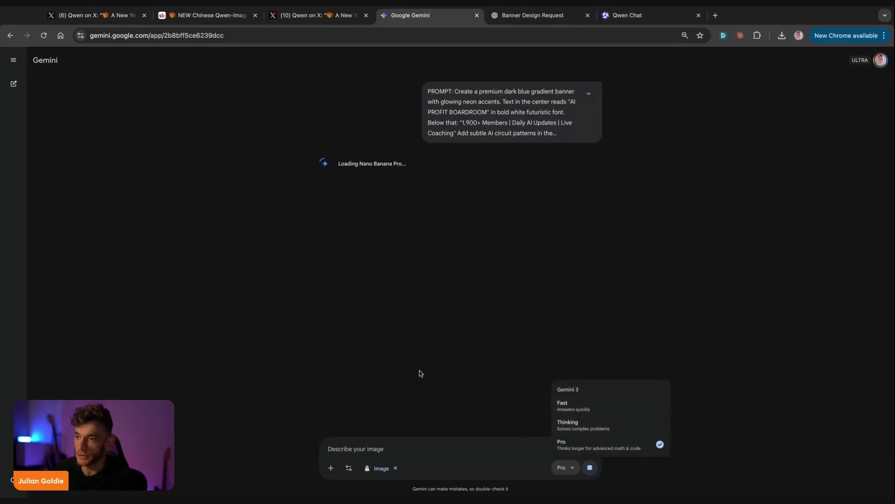
click(546, 84)
Step: Switch to Qwen Chat and submit the prepared 16:9 banner prompt
click(640, 16)
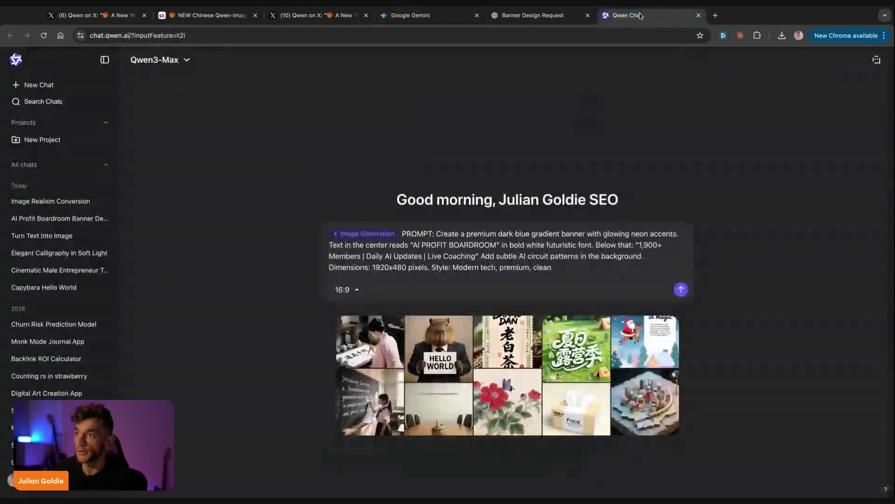
click(681, 290)
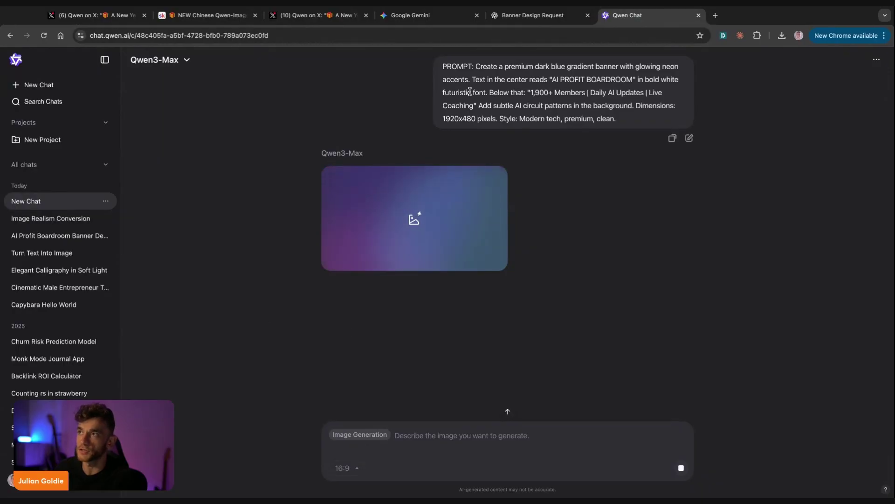
Step: Examine the ChatGPT banner enlarged, and look at the banner generated by Gemini
click(541, 16)
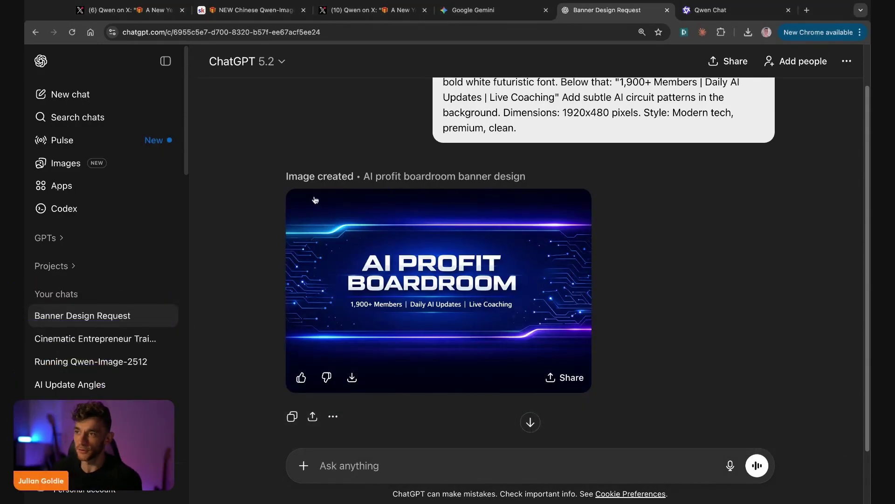
drag(28, 224, 16, 256)
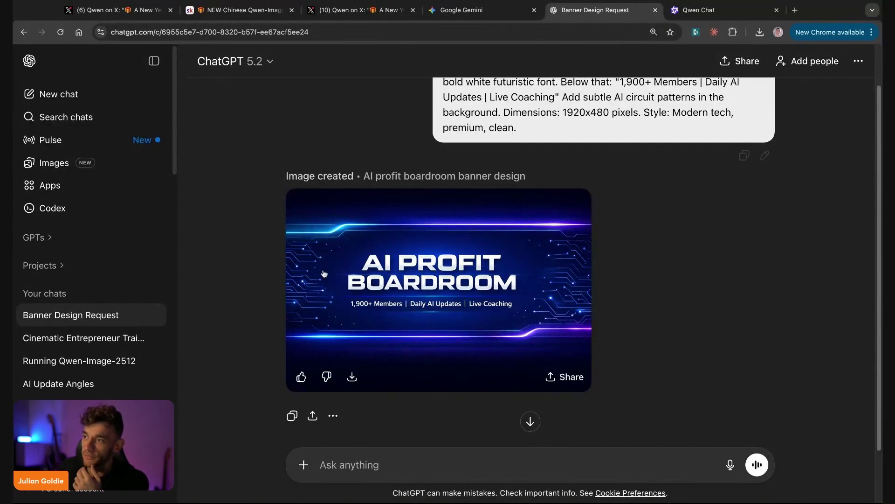
click(398, 252)
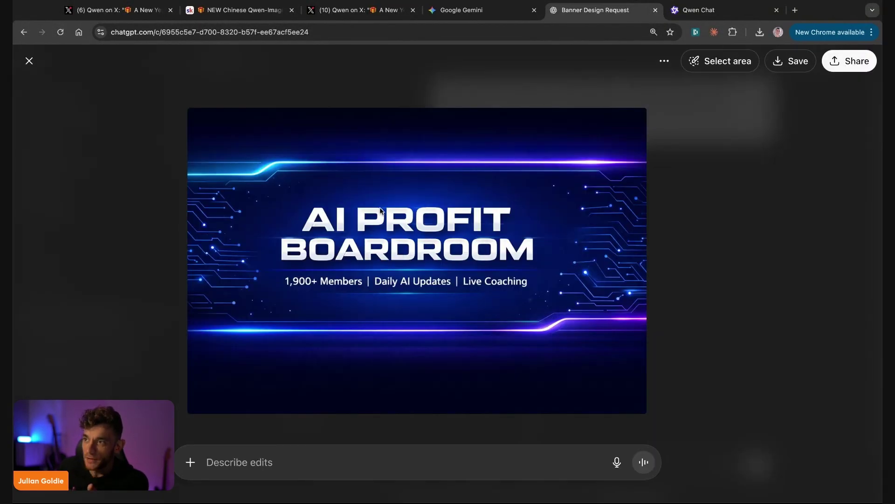
click(448, 15)
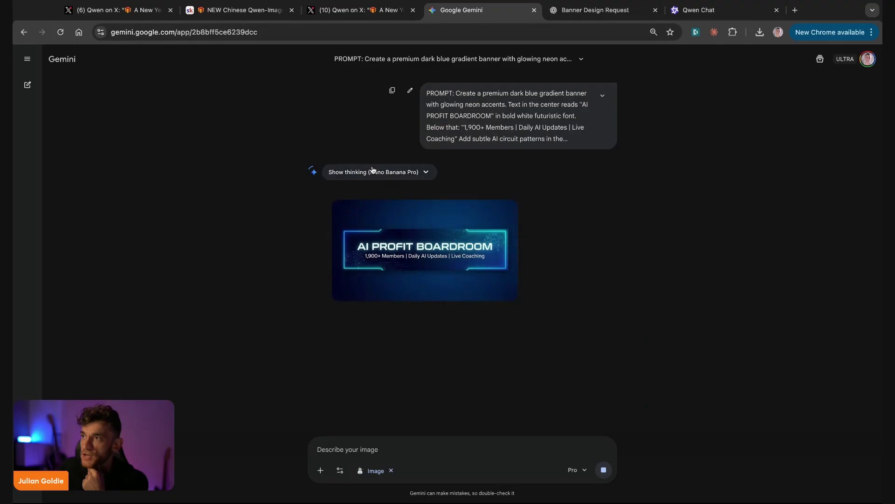
click(406, 242)
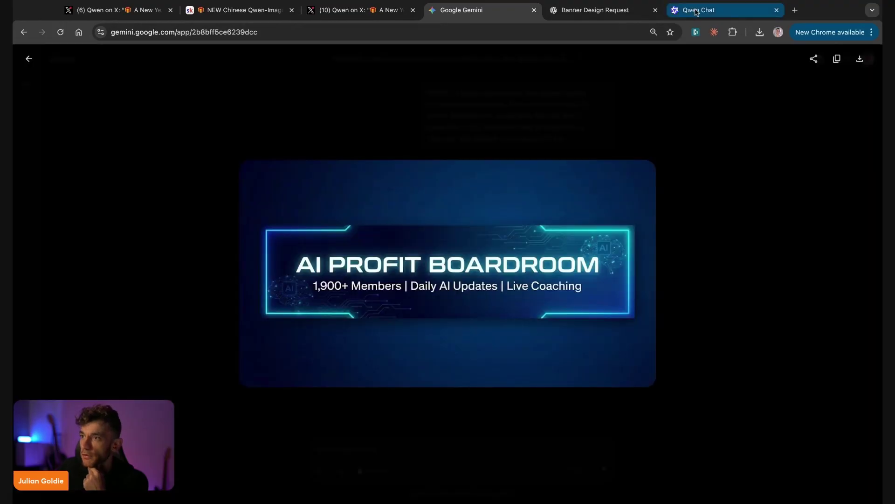
Step: Switch to Qwen Chat and examine the enlarged banner's title spelling, subtitle and circuit pattern
click(696, 10)
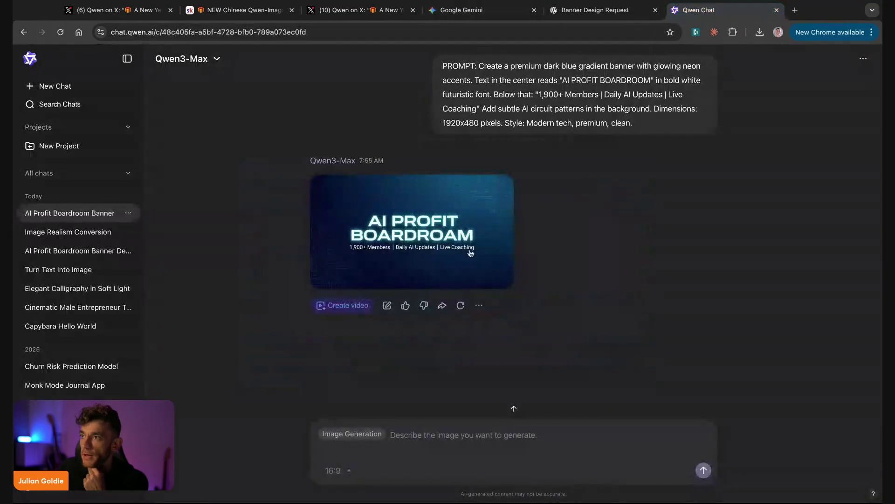
click(428, 280)
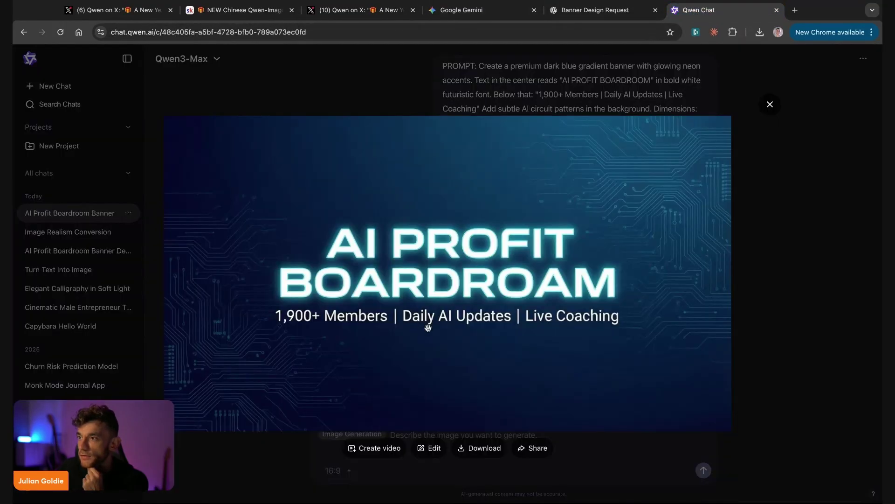
click(867, 245)
click(397, 212)
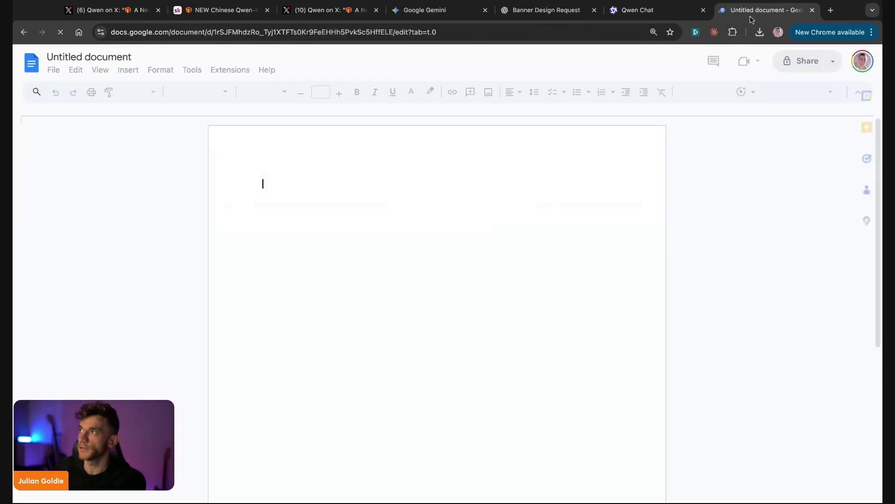
Step: In a new Google Docs document beside the Gemini tab, paste the banner prompt and prefix it with a bold "TEST 1:"
drag(751, 22, 420, 22)
key(ctrl+v)
key(ctrl+Home)
text(TEST )
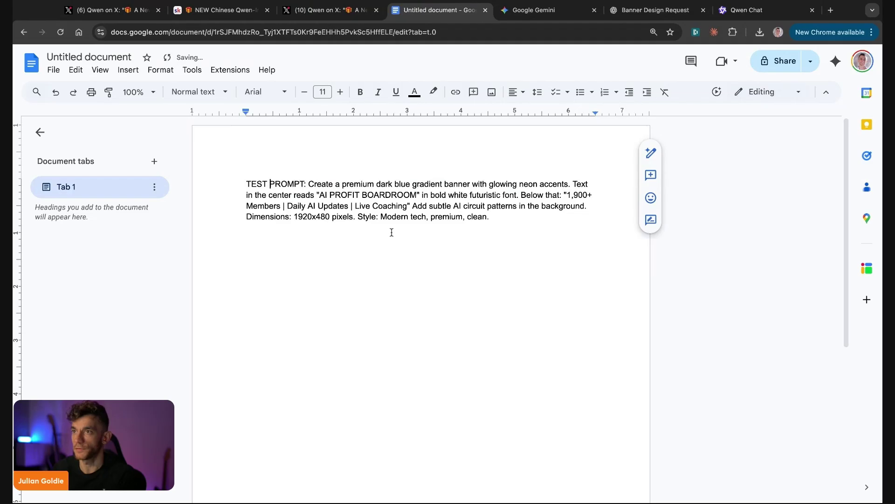
text(1:)
key(super+Left)
key(alt+shift+Right)
key(super+b)
key(super+Down)
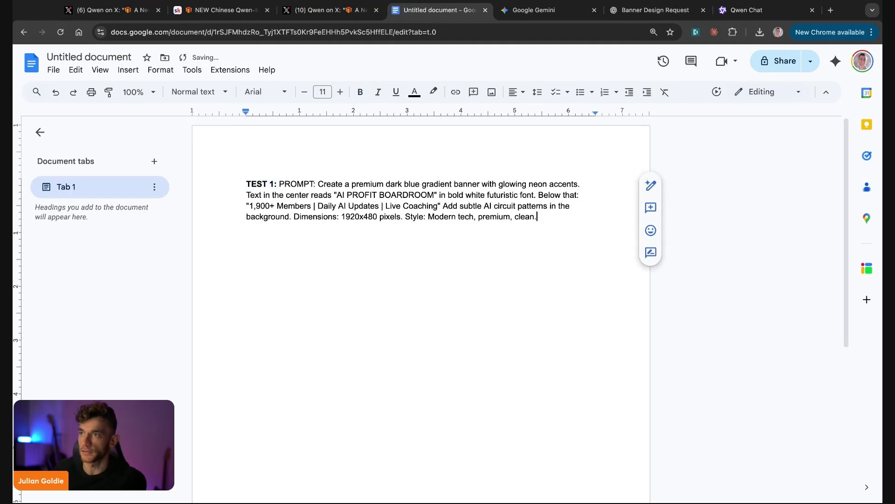
Step: Add a bullet reading "Qwen = 3rd" below the Test 1 prompt and hide the document tabs sidebar
key(Return)
text(-)
key(super+plus)
key(super+plus)
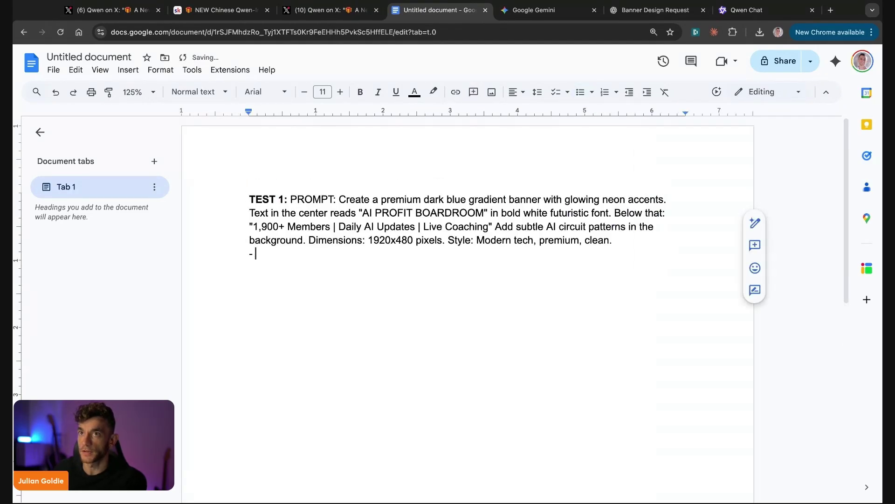
key(BackSpace)
key(BackSpace)
key(super+shift+8)
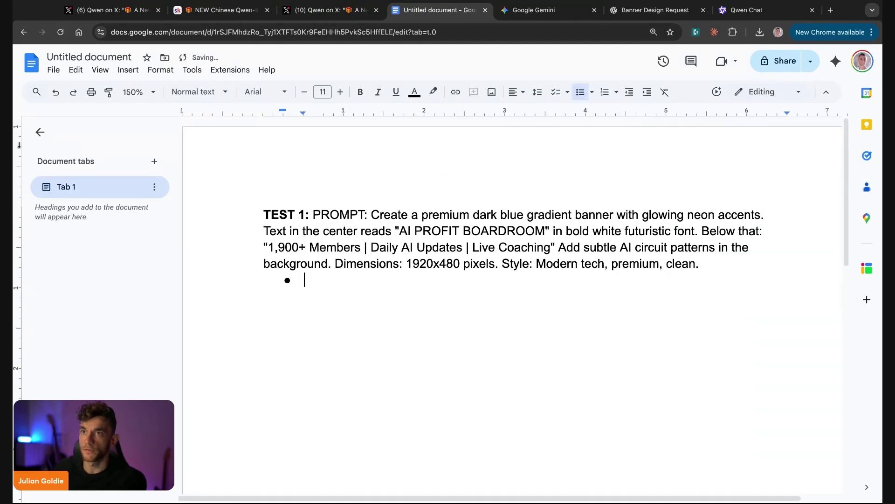
click(40, 132)
text(Qwen = 3rd)
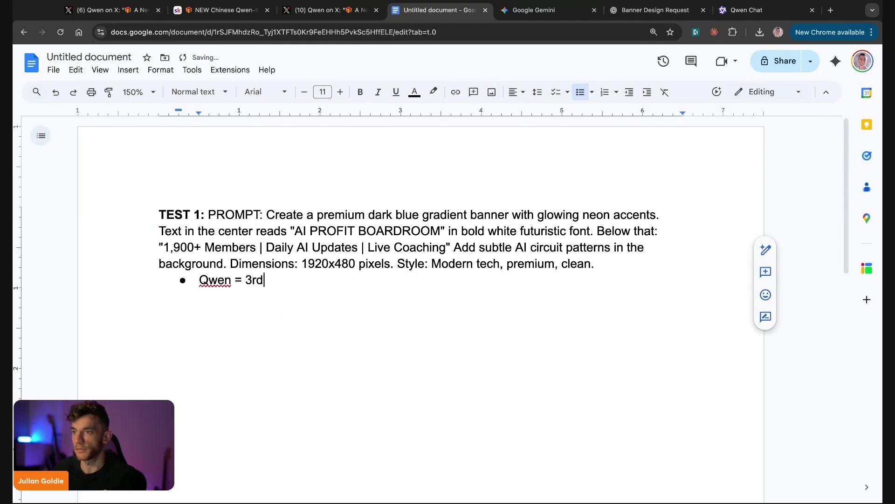
Step: Compare the Gemini banner, viewed enlarged, with the ChatGPT banner
key(super+Left)
key(super+alt+Right)
click(232, 175)
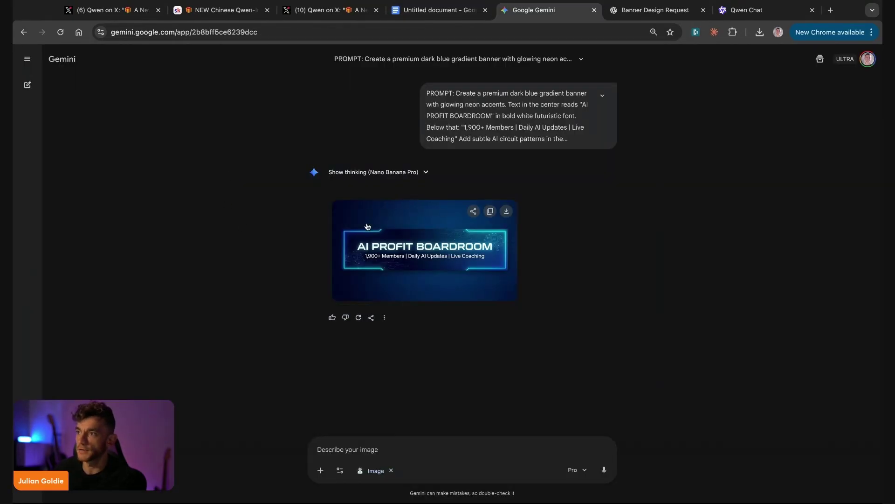
key(ctrl+Tab)
key(Escape)
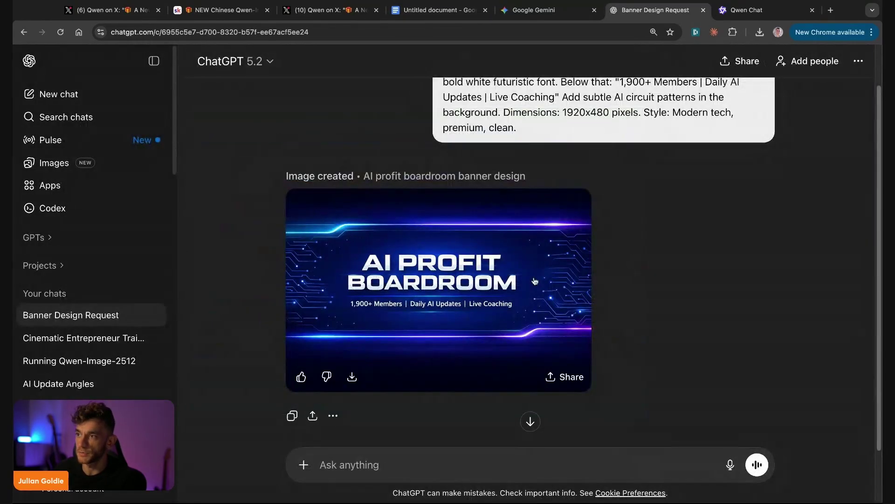
key(ctrl+shift+Tab)
click(472, 252)
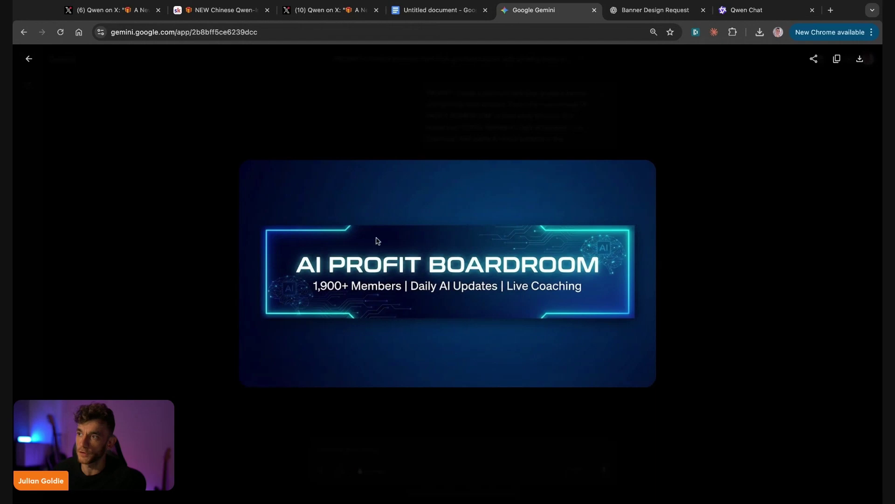
key(ctrl+Tab)
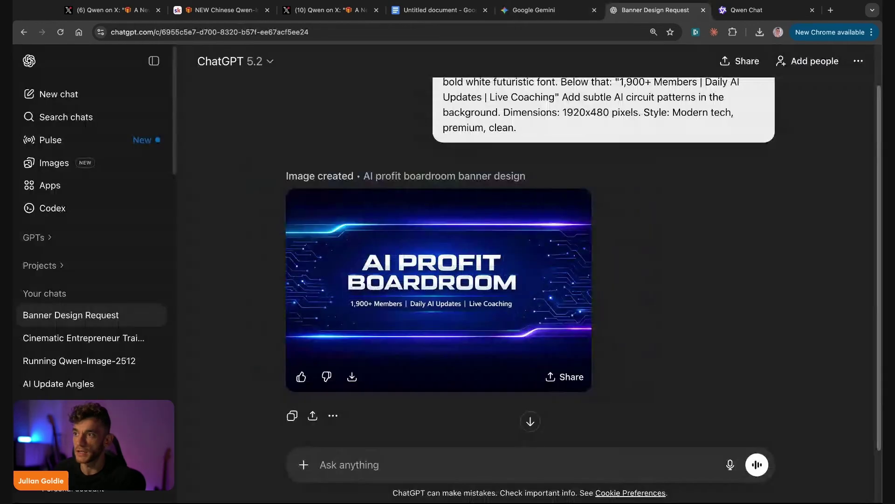
Step: Compare the ChatGPT banner with the Gemini banner again and view the ChatGPT banner enlarged
key(ctrl+shift+Tab)
key(ctrl+Tab)
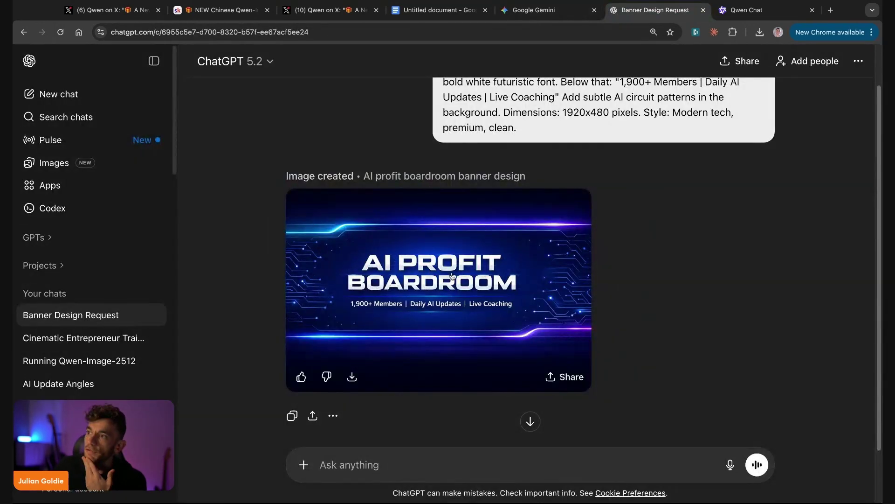
click(414, 355)
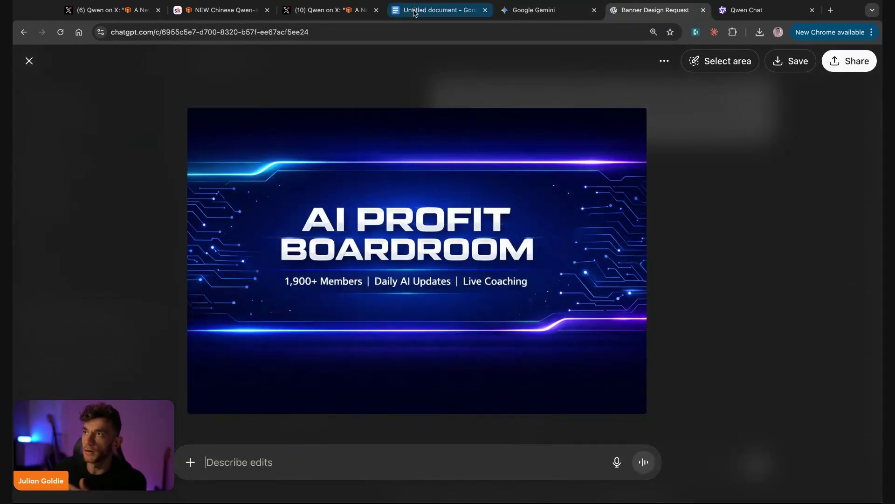
Step: In the Google Docs document, add bullets "Chat Image 1.5 = 1st" and "Nano Banana = 2nd" above the Qwen bullet and end the list with a blank line
click(441, 9)
text(Chat Image 1.5 = 1st)
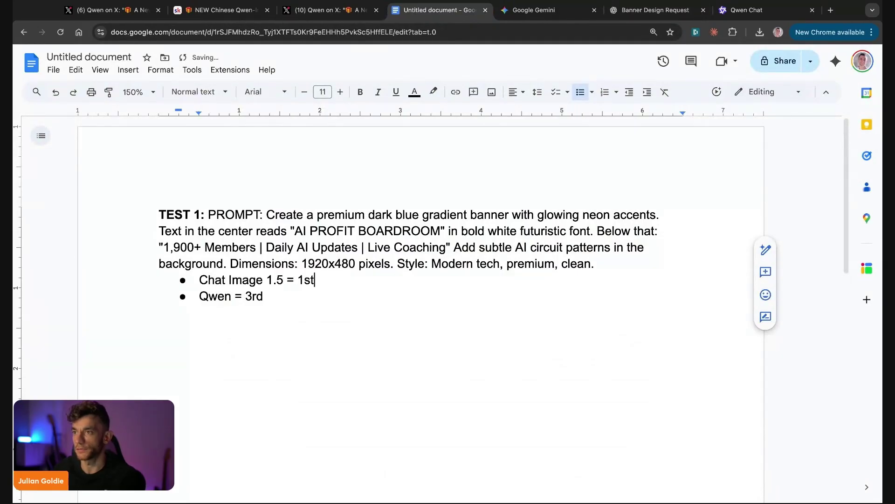
key(Return)
text(Nano Banan)
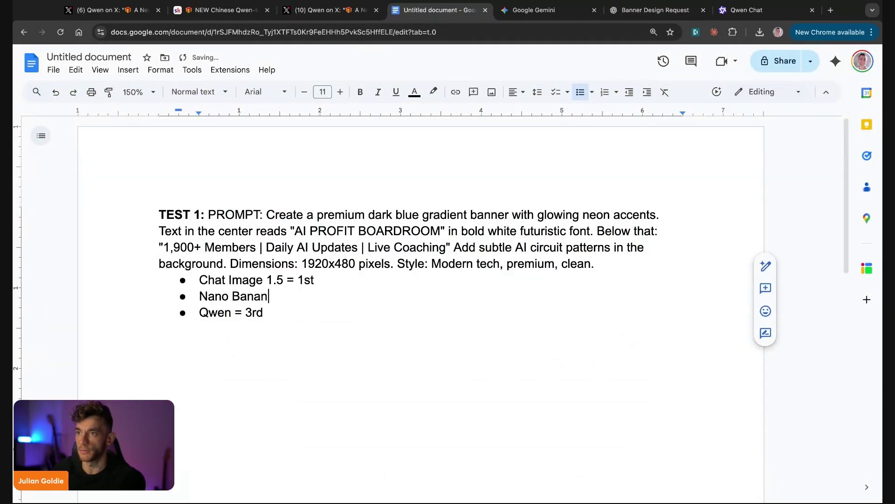
text(a = 2nd)
key(super+Left)
key(super+Up)
key(super+a)
key(Right)
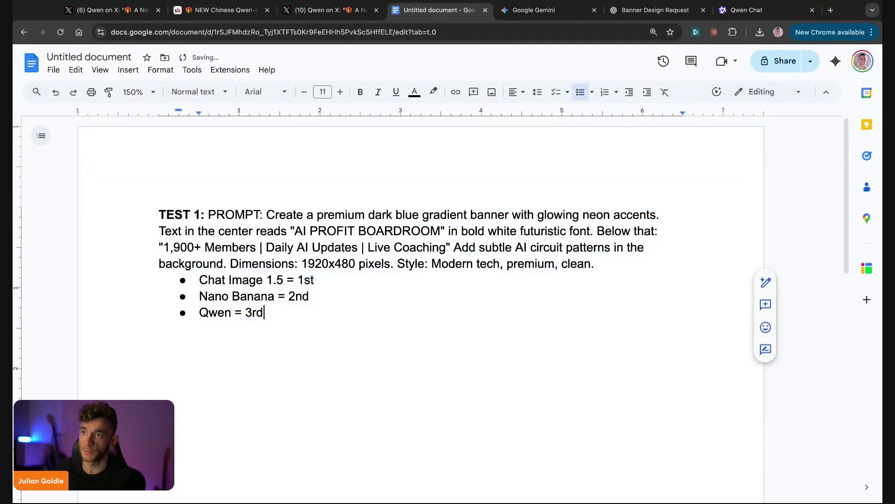
key(Return)
key(Return)
key(Return)
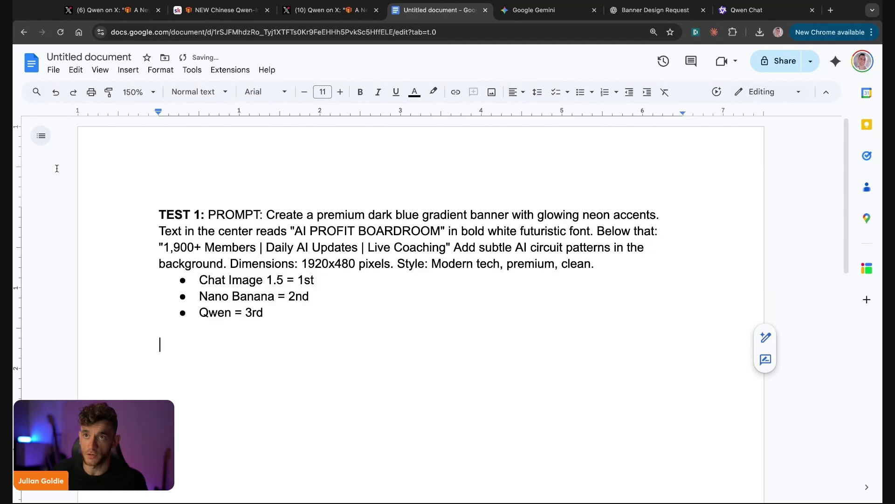
click(13, 195)
click(299, 479)
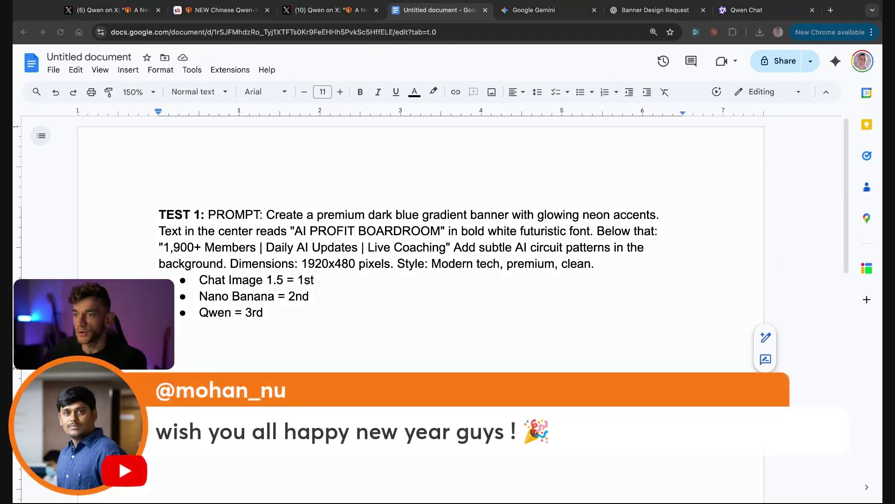
click(458, 348)
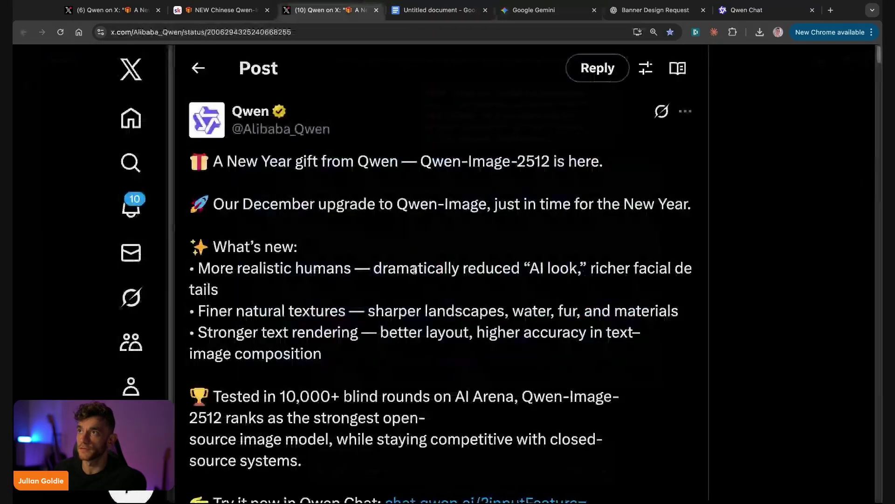
scroll(414, 278, down, 8)
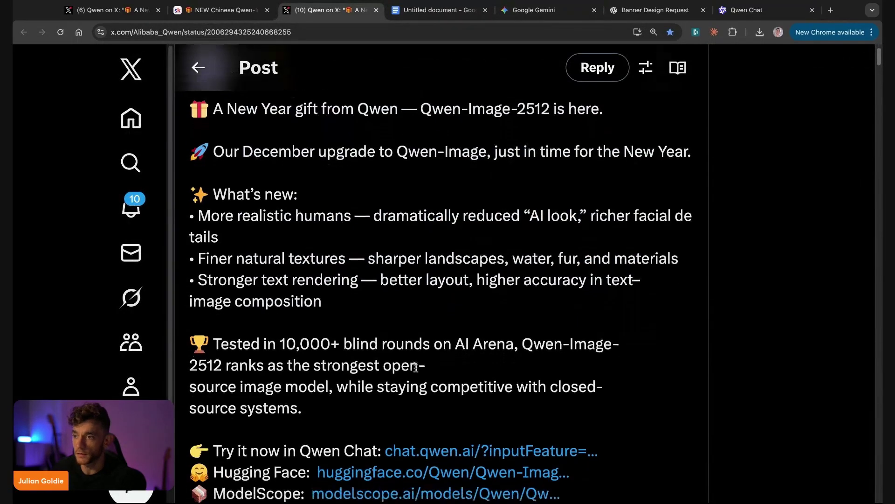
scroll(418, 313, up, 8)
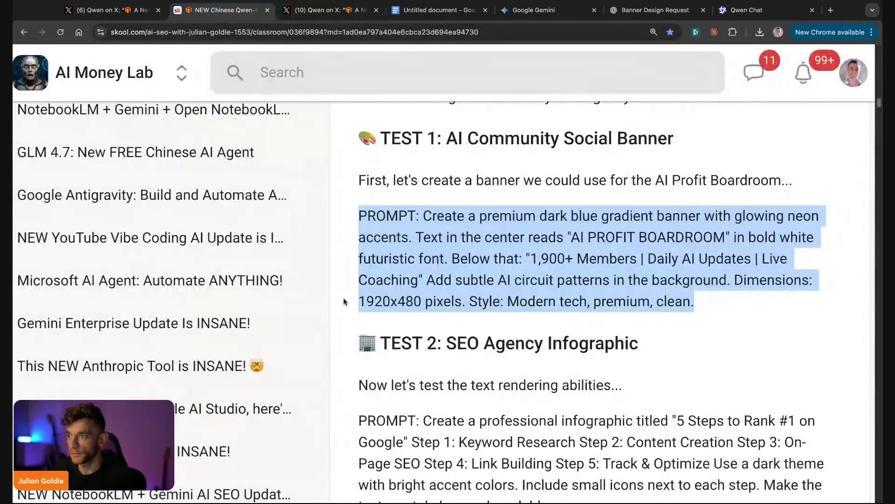
Step: Copy the Test 2 SEO Agency Infographic prompt from the Skool lesson, run it in Gemini and ChatGPT, and switch to Qwen Chat
scroll(344, 295, down, 4)
drag(346, 250, 645, 341)
key(ctrl+c)
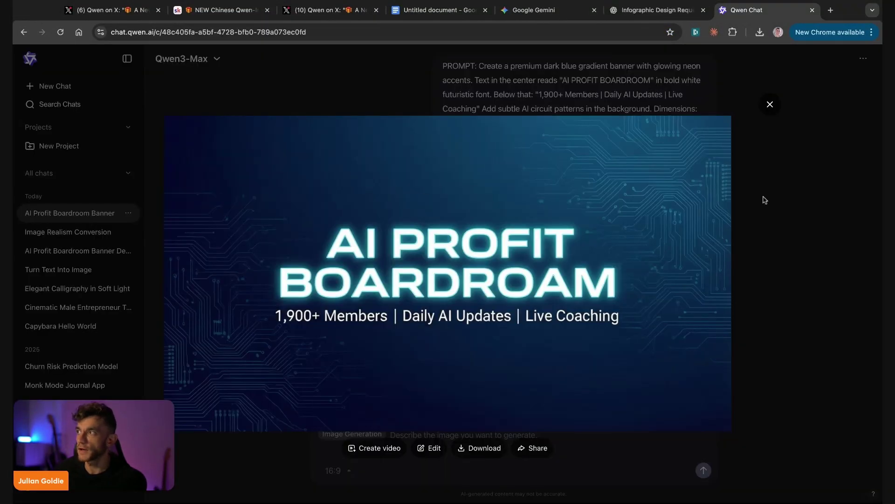
click(765, 200)
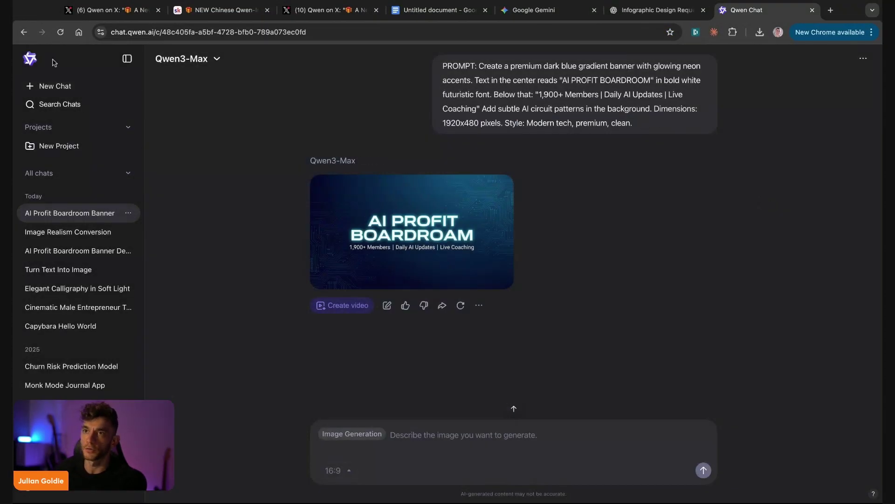
click(58, 87)
key(ctrl+v)
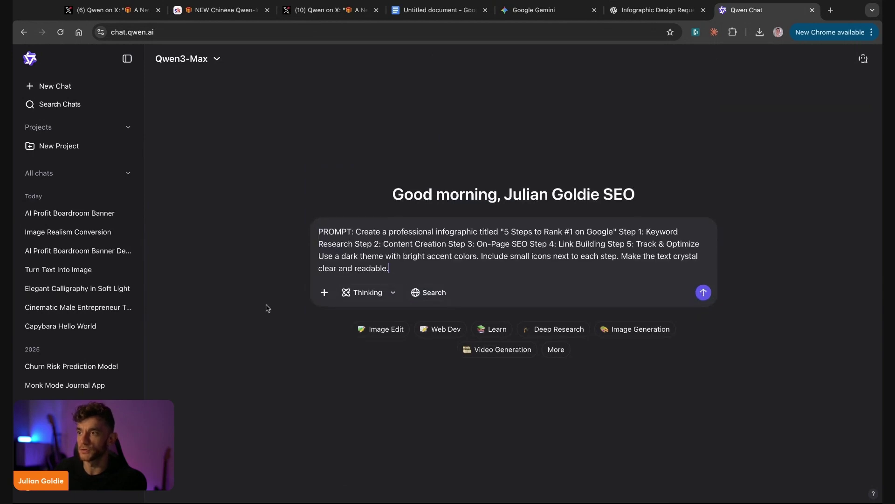
click(325, 292)
click(387, 345)
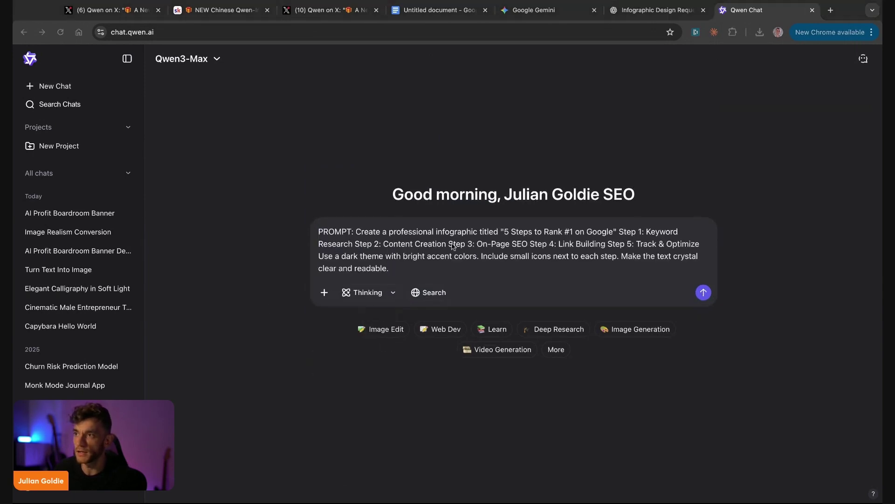
click(324, 292)
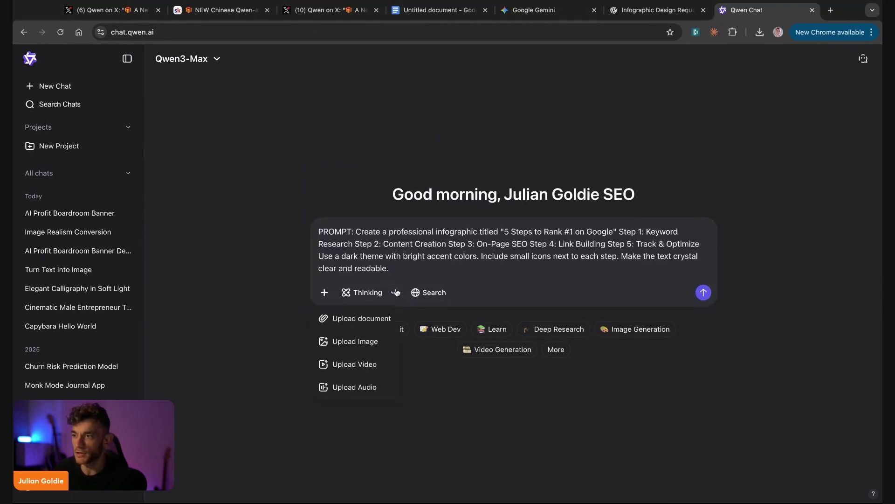
click(373, 292)
click(376, 293)
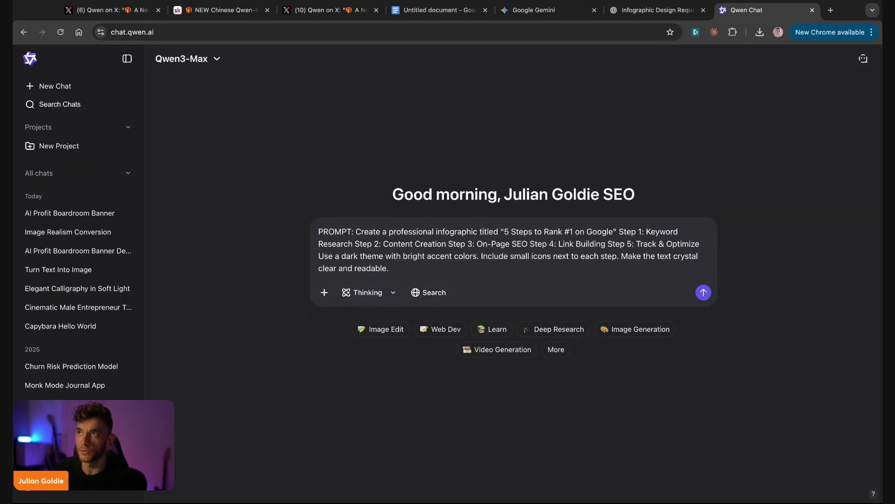
Step: Open Qwen Chat's image generation from the X post's link, replace the old Qwen tab with it, and submit the Test 2 infographic prompt
click(329, 10)
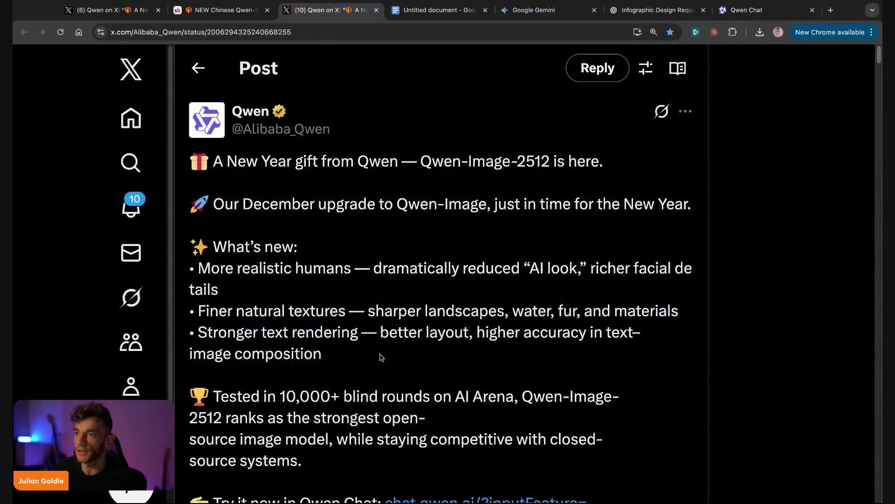
scroll(381, 357, down, 3)
super+click(477, 379)
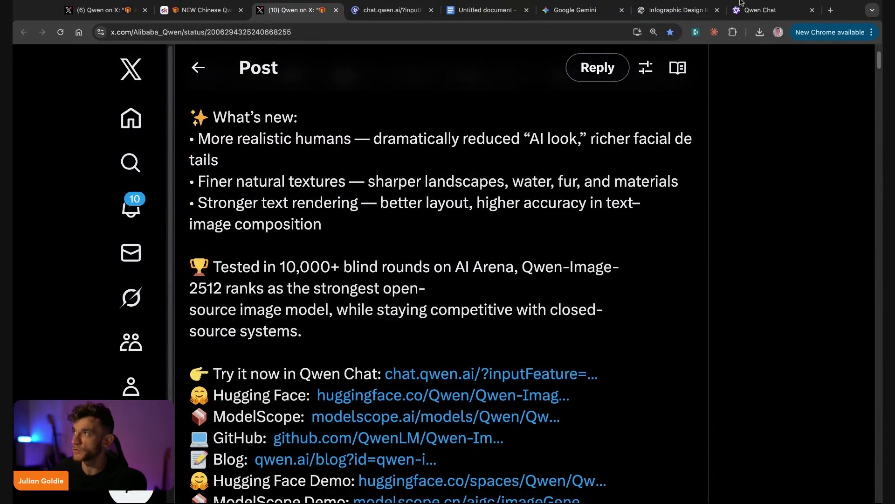
click(812, 10)
drag(405, 10, 550, 23)
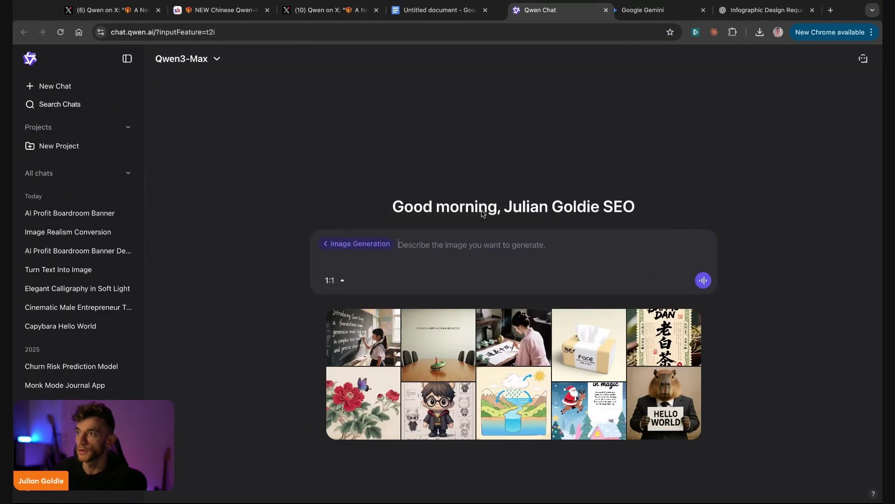
key(super+v)
key(Return)
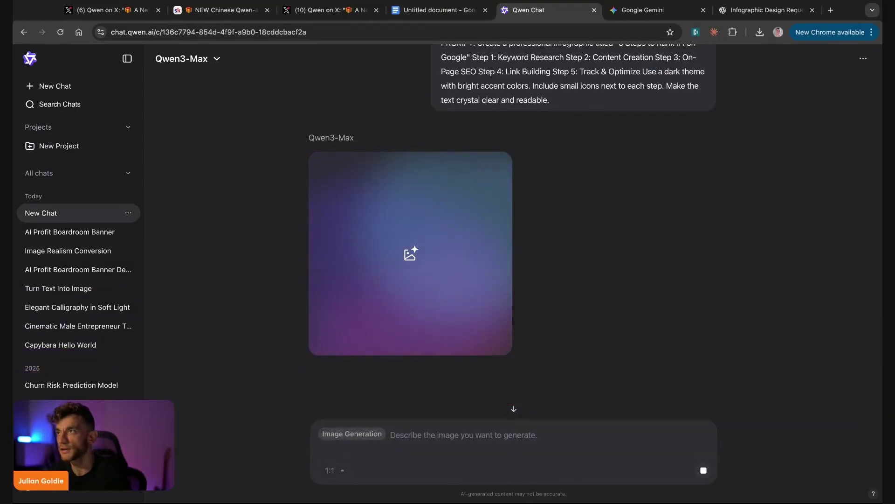
Step: Check the infographics being generated in Gemini and ChatGPT, and view the Qwen infographic enlarged
click(648, 9)
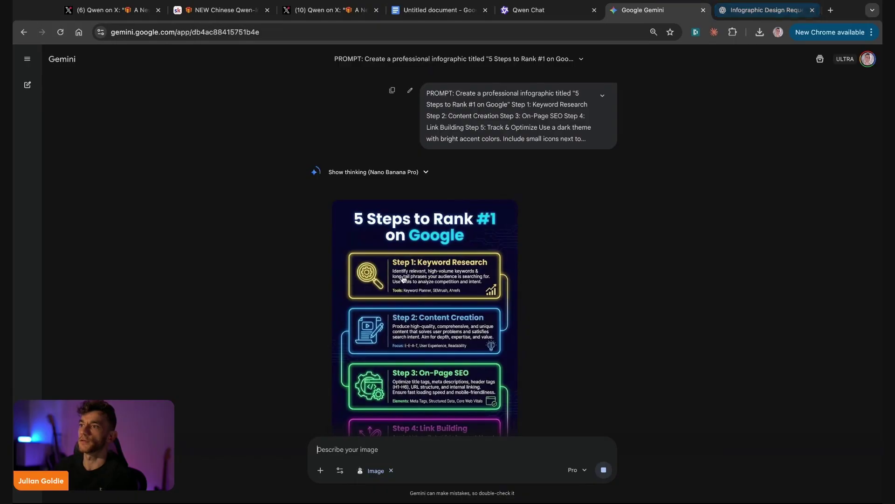
click(765, 9)
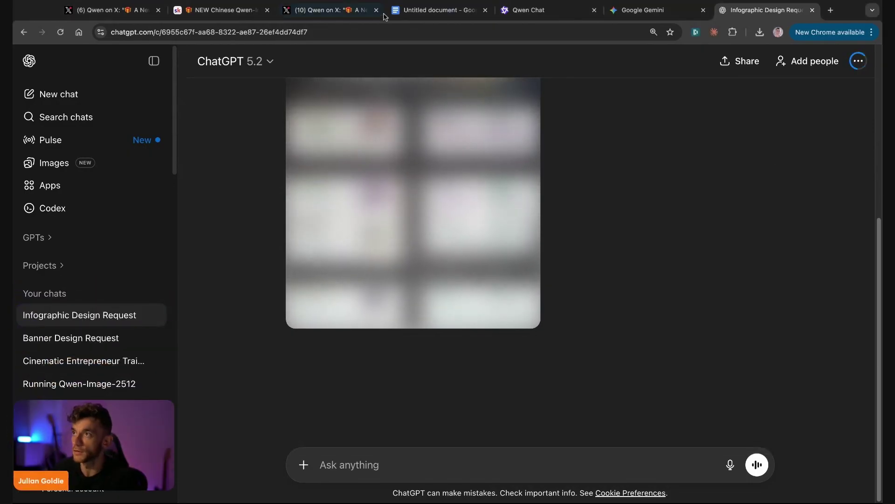
click(529, 9)
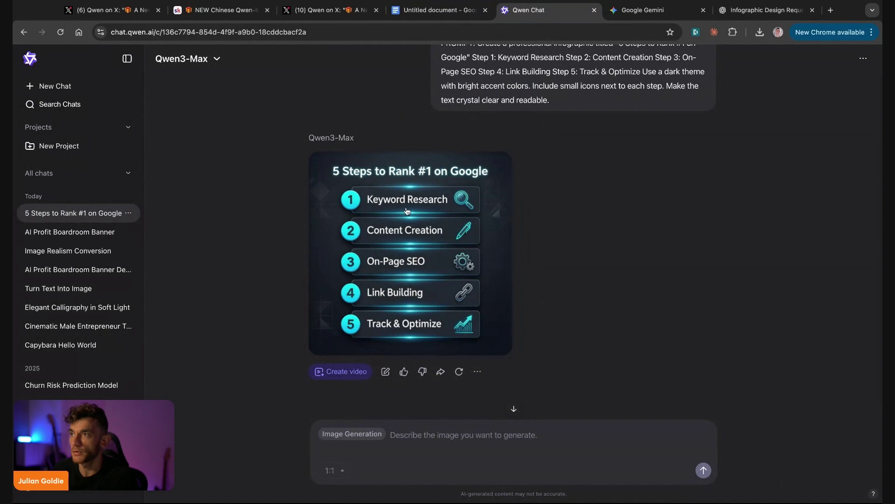
click(404, 183)
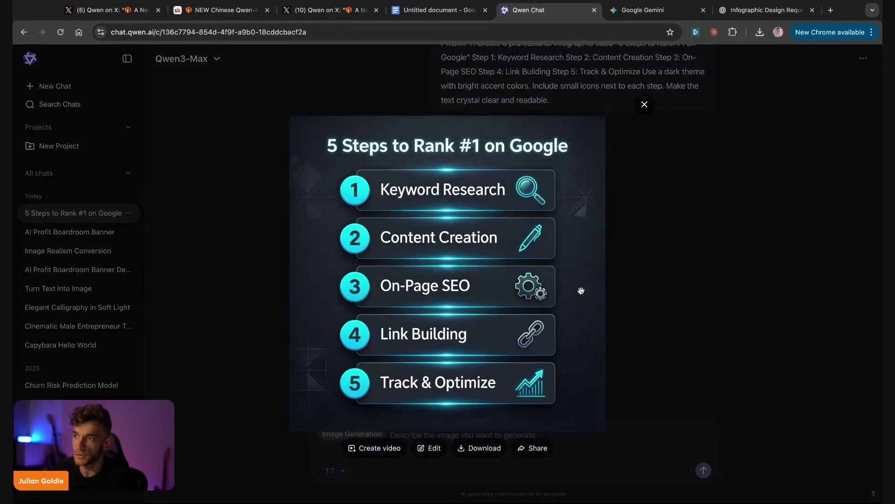
Step: Enlarge the Gemini infographic and compare its text, icons and layout with the Qwen infographic
click(636, 10)
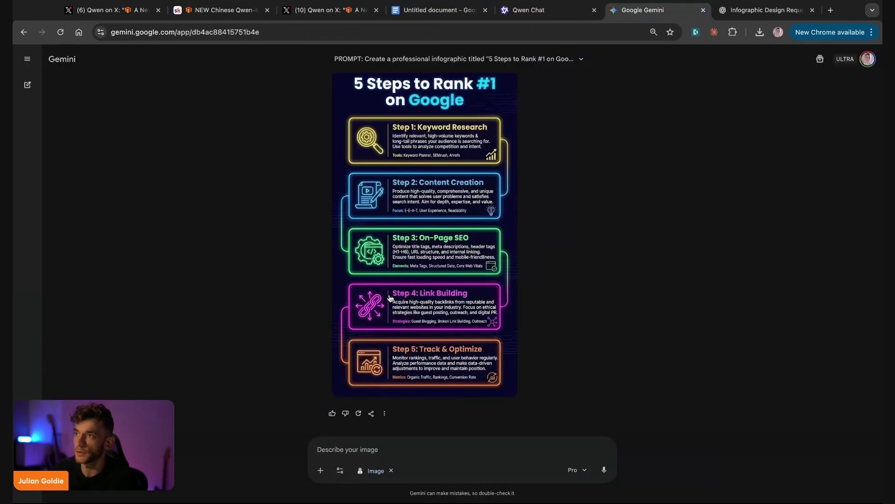
click(371, 102)
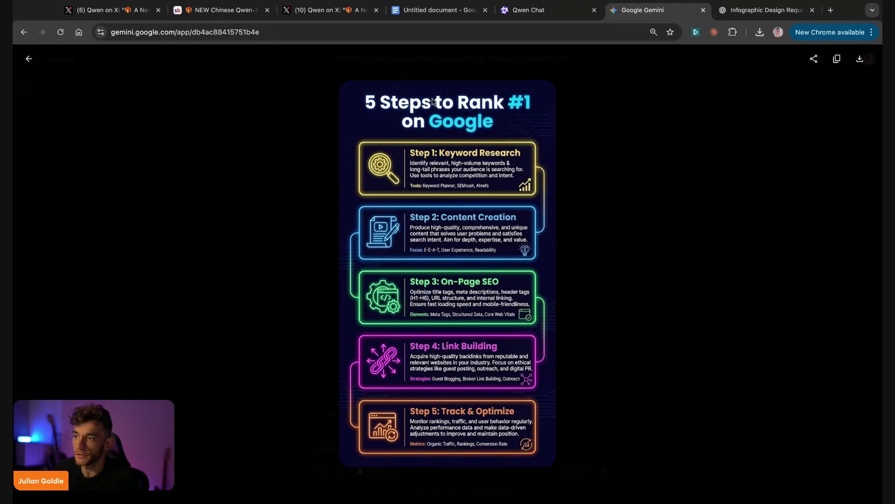
click(548, 10)
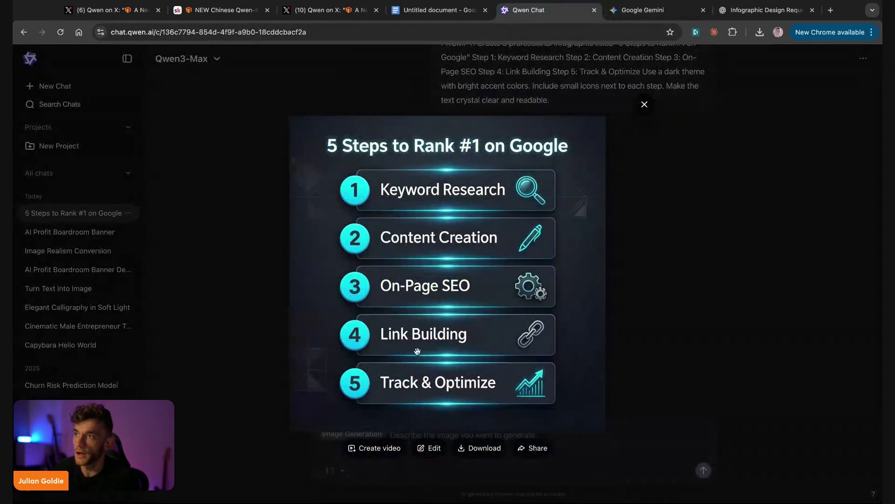
click(636, 14)
click(565, 11)
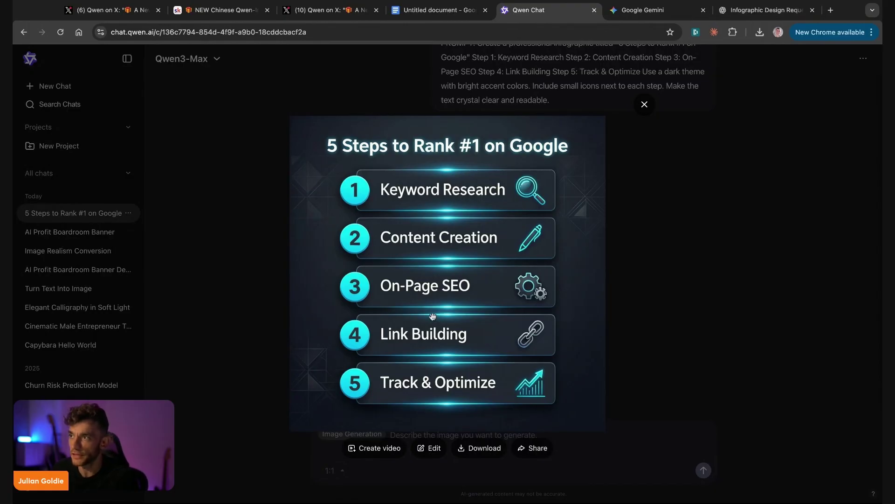
click(643, 10)
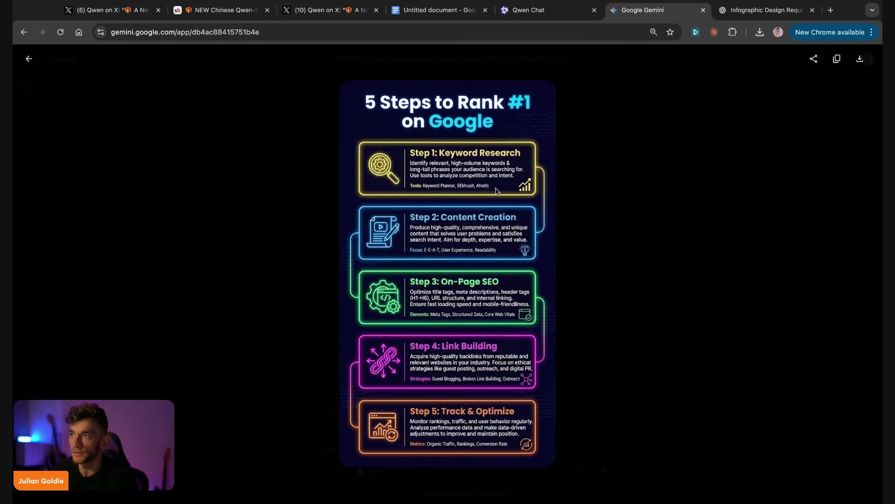
Step: Enlarge the ChatGPT infographic, compare it with the Qwen and Gemini versions, and return to the rankings document in Google Docs
click(765, 9)
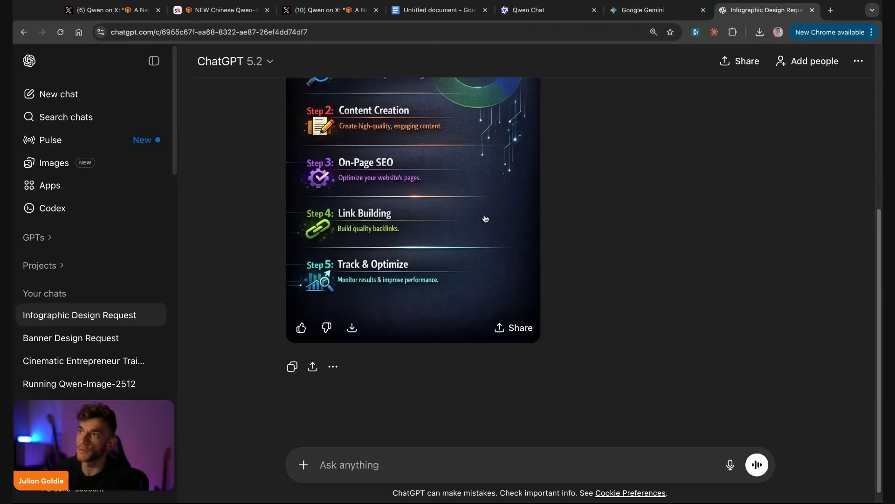
scroll(379, 213, up, 2)
click(403, 247)
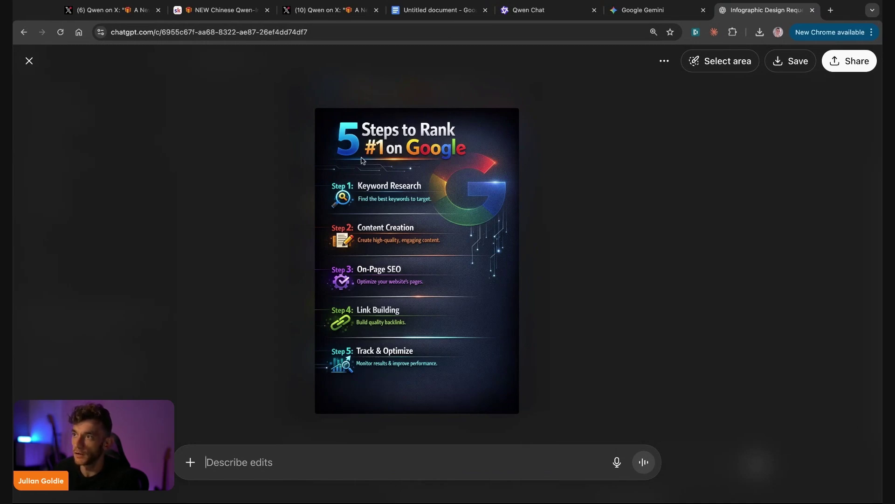
click(527, 10)
click(643, 10)
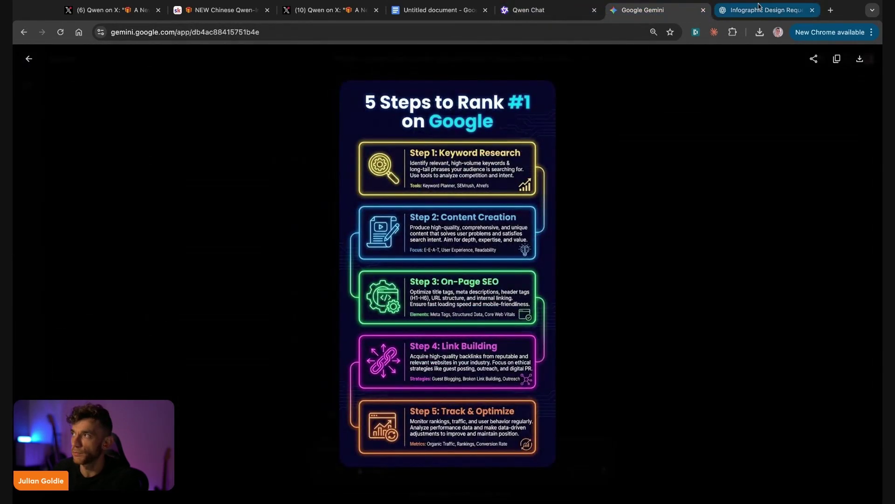
key(ctrl+Tab)
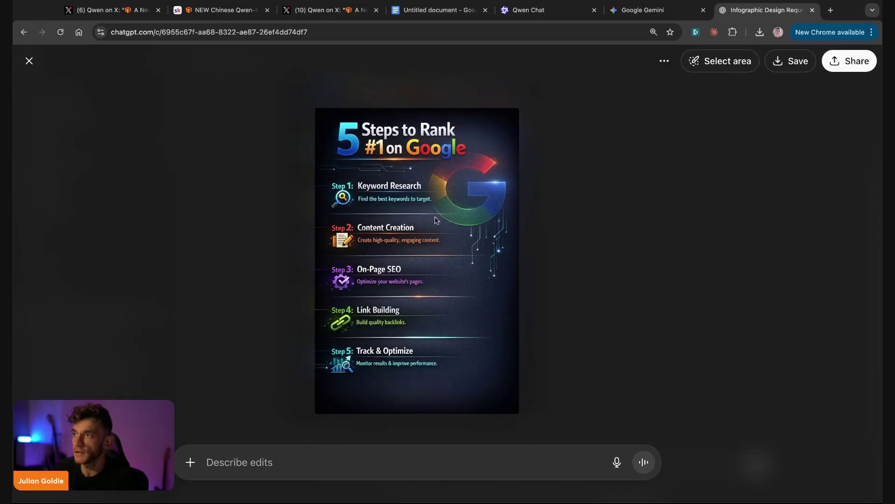
key(ctrl+shift+Tab)
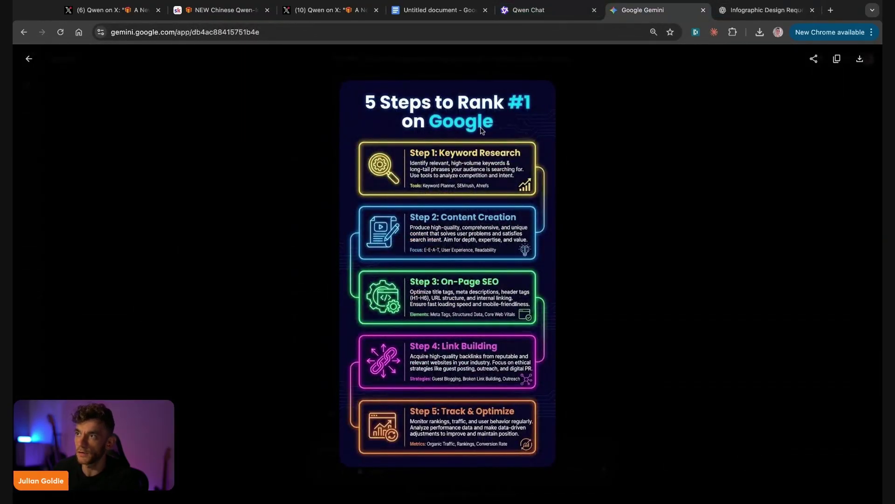
click(428, 10)
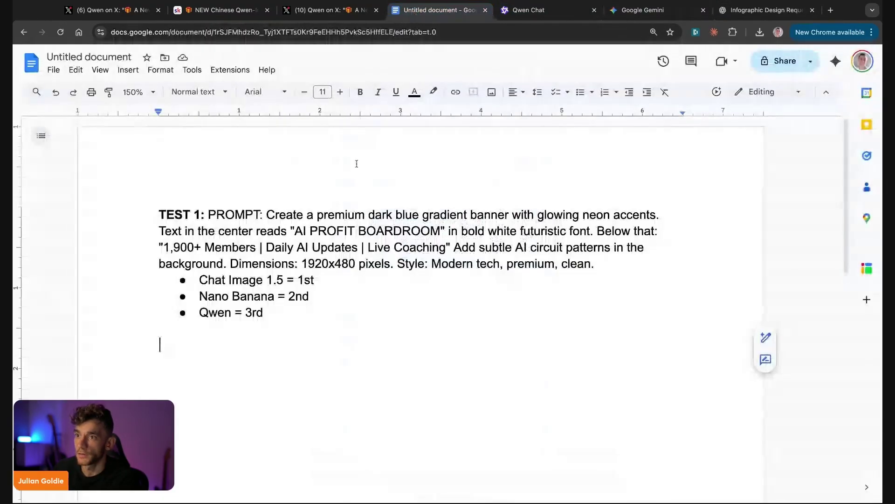
Step: Add the Test 2 infographic prompt below Test 1, ranking Nano Banana 1st, Chat Image 1.5 2nd and Qwen 3rd
key(ctrl+v)
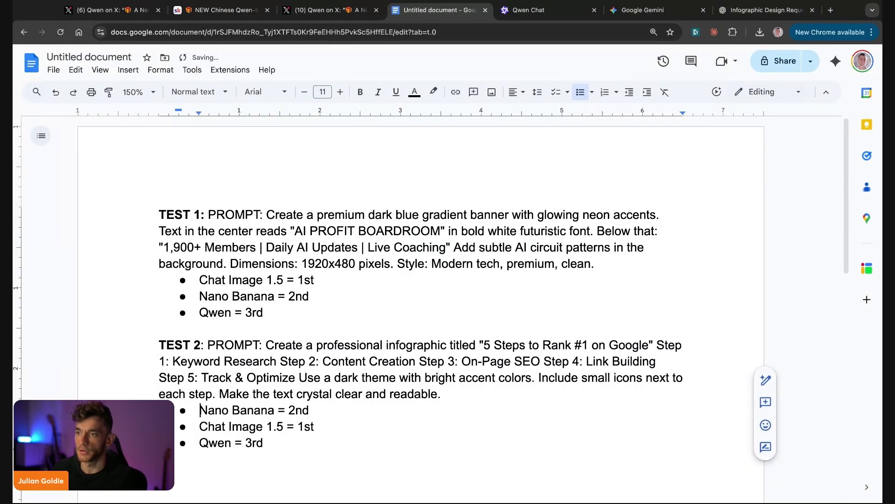
double_click(299, 410)
text(1st)
double_click(308, 426)
text(2nd)
scroll(173, 289, down, 4)
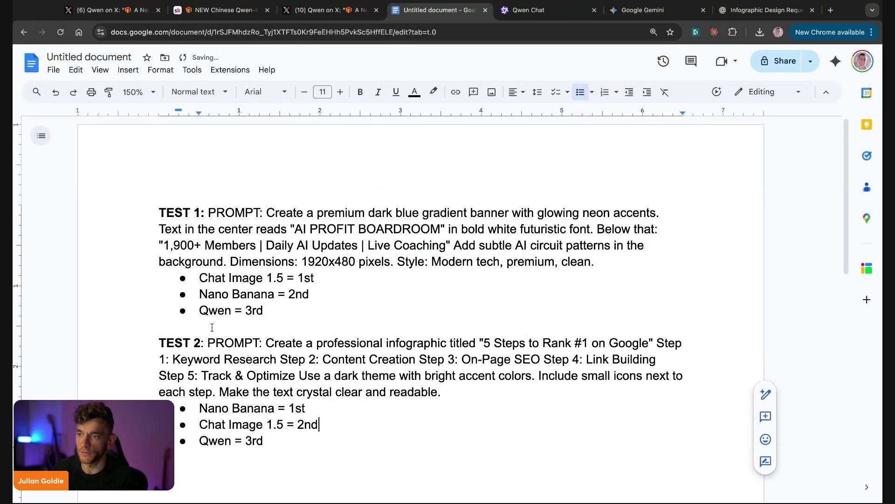
drag(302, 305, 255, 401)
click(255, 402)
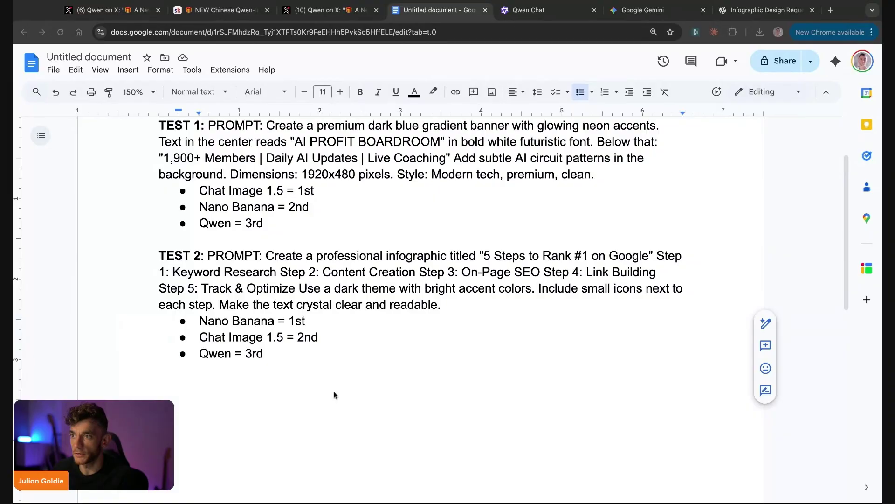
scroll(327, 280, up, 1)
drag(317, 215, 146, 135)
click(289, 369)
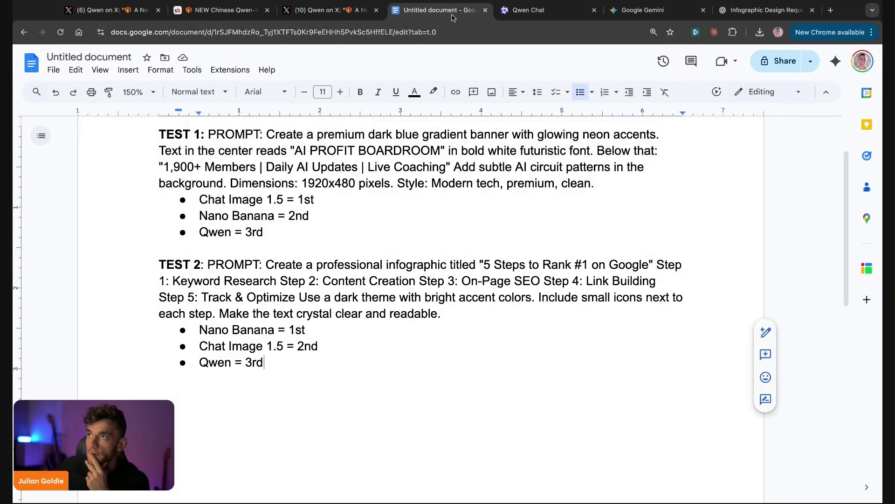
Step: Replace the old Qwen Chat tab with a fresh image generation chat and generate the sample capybara "Hello World" prompt
click(512, 6)
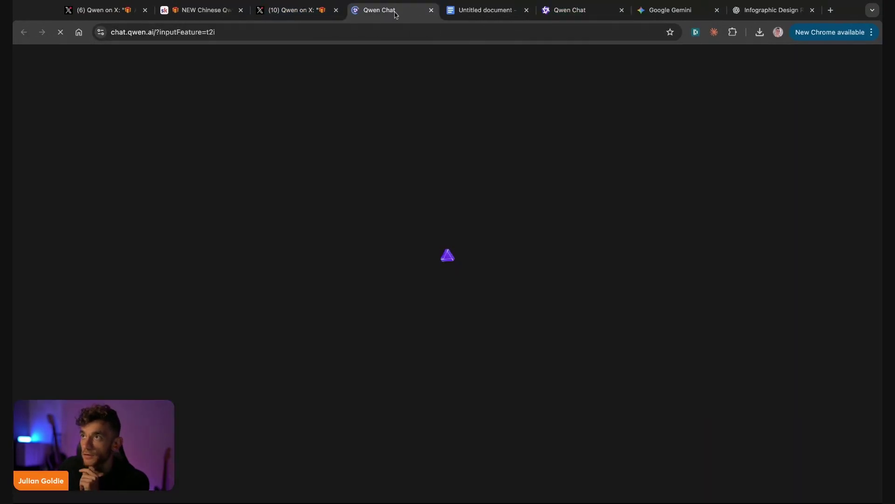
drag(396, 14, 541, 16)
click(527, 10)
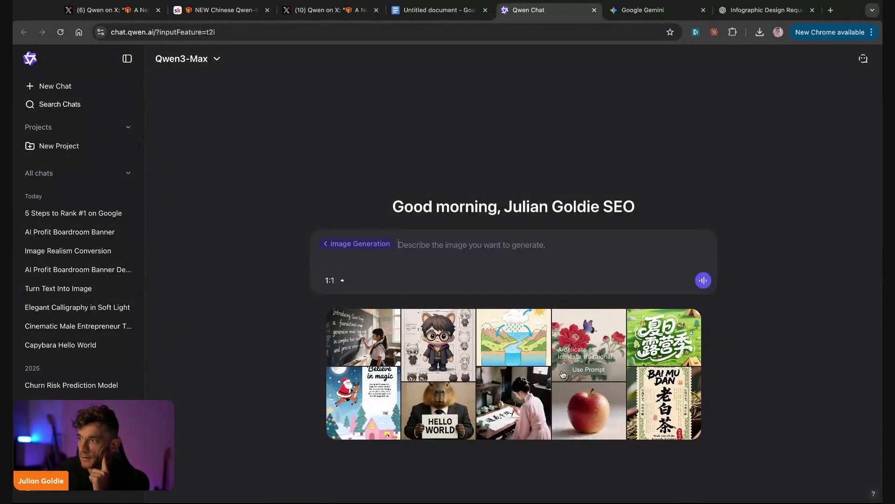
mouse_move(425, 414)
click(438, 428)
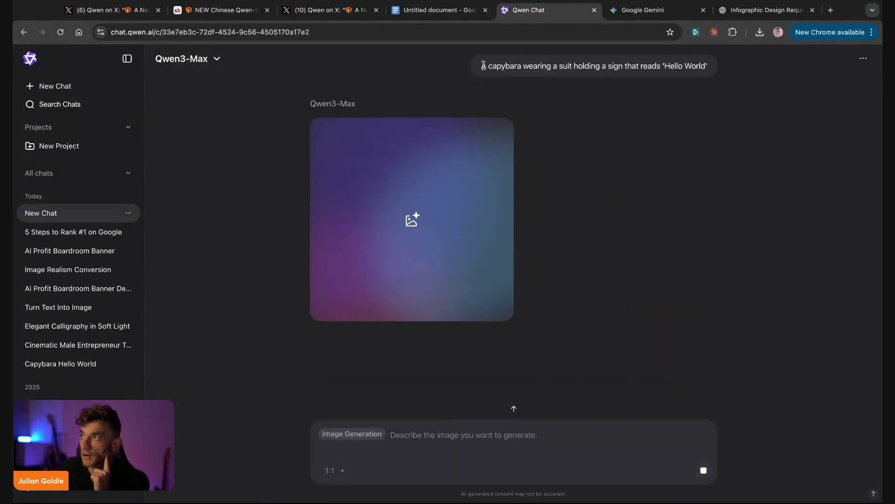
Step: Copy the prompt "A capybara wearing a suit holding a sign that reads 'Hello World'" and submit it in Gemini and ChatGPT
triple_click(721, 70)
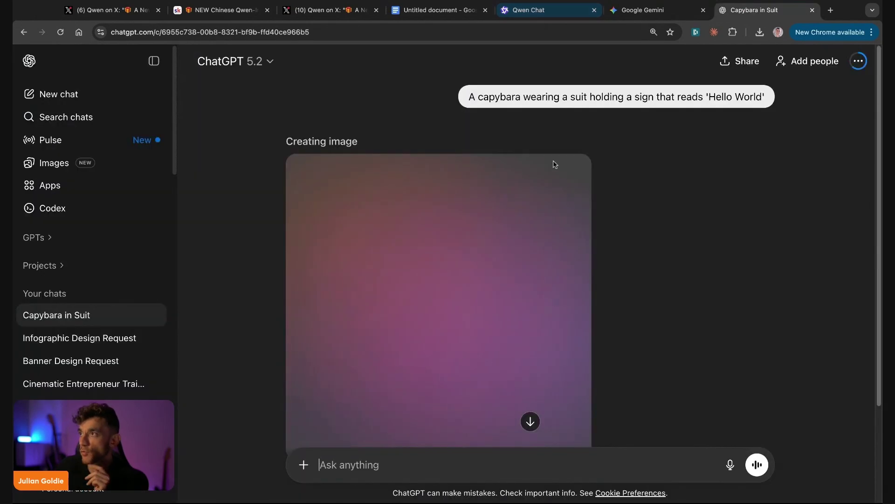
scroll(553, 164, down, 3)
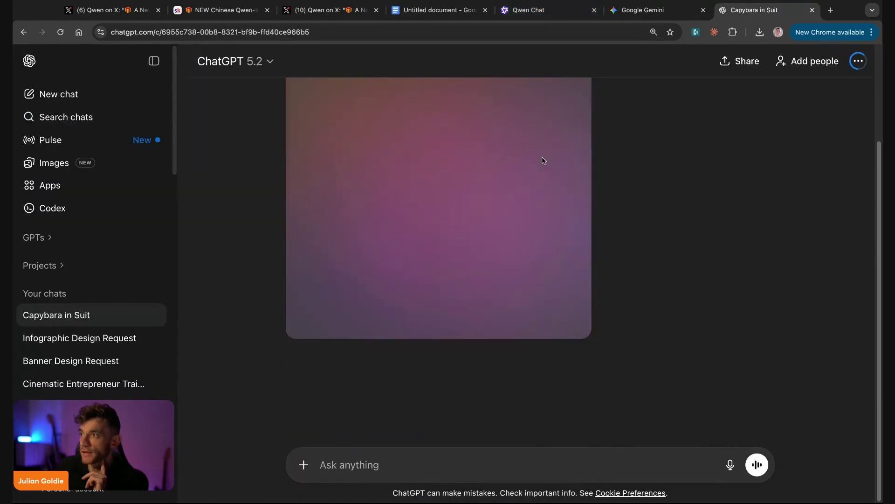
scroll(560, 110, up, 2)
Step: Enlarge the capybara image in Qwen Chat and compare its realism and sign text with the enlarged ChatGPT version
click(551, 6)
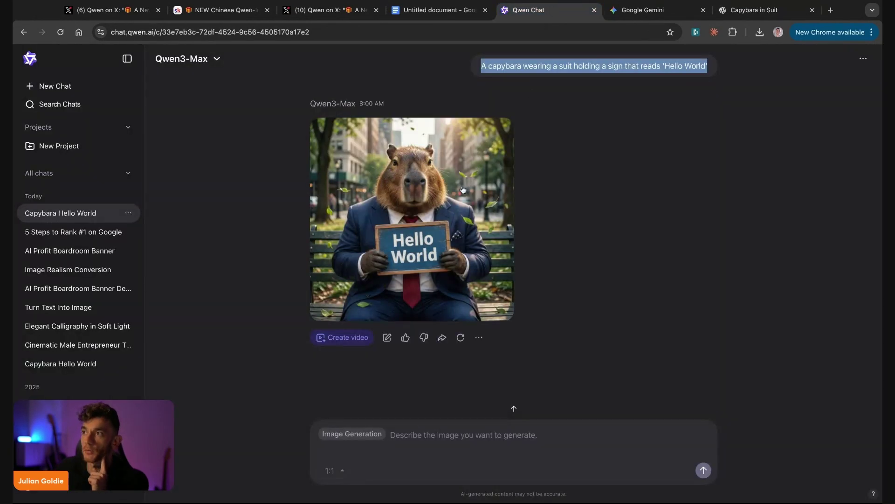
click(513, 207)
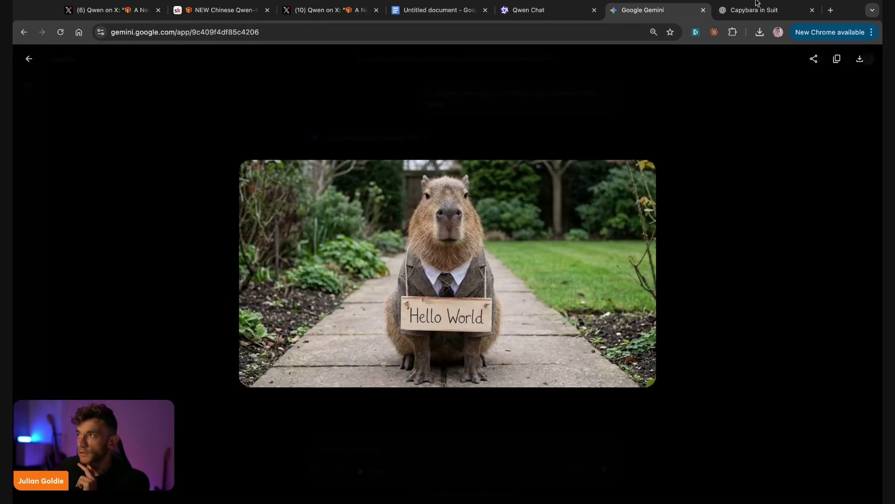
click(756, 4)
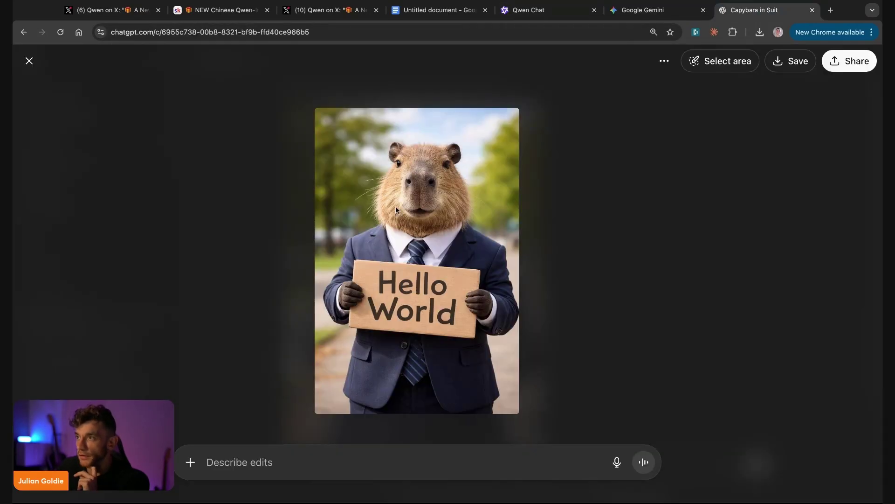
key(ctrl+shift+Tab)
key(ctrl+shift+Tab)
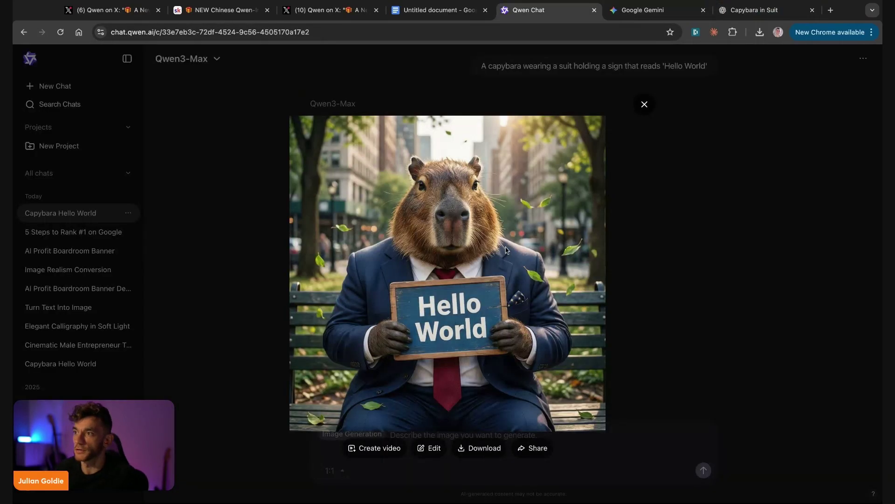
key(ctrl+Tab)
key(ctrl+Tab)
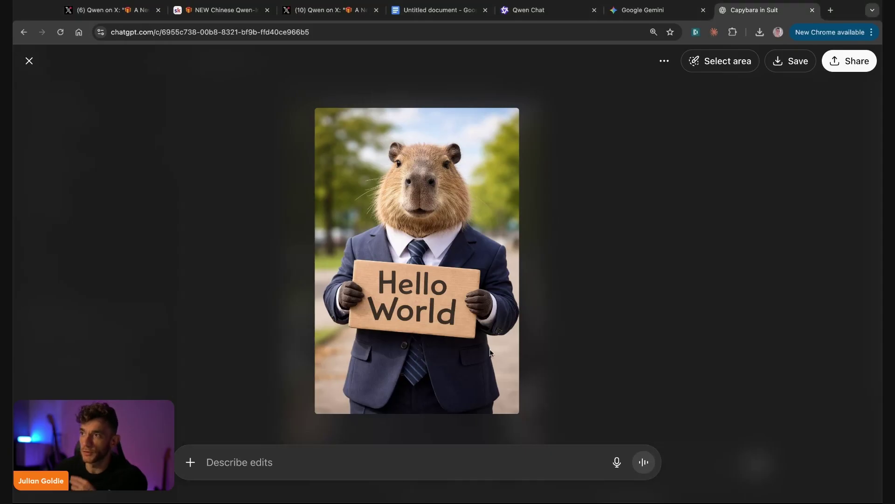
Step: View the Gemini capybara image and compare it with the Qwen and ChatGPT versions
click(542, 12)
click(648, 10)
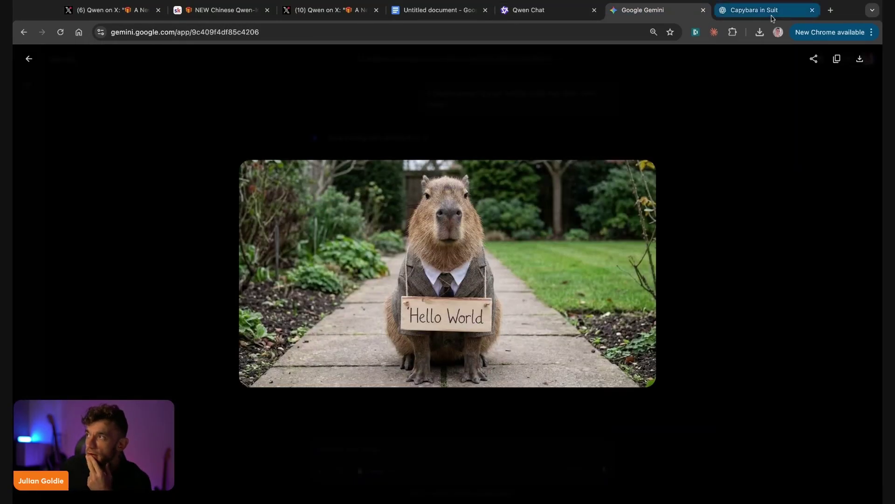
click(774, 16)
click(546, 12)
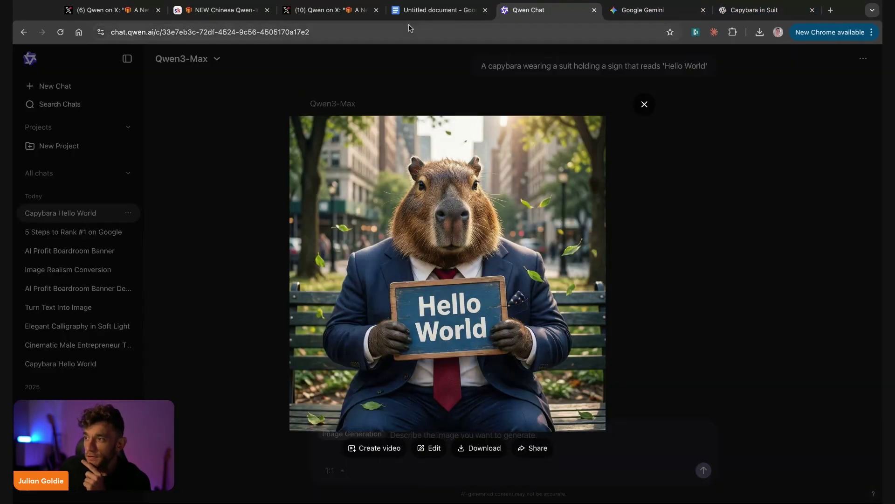
click(645, 10)
click(758, 9)
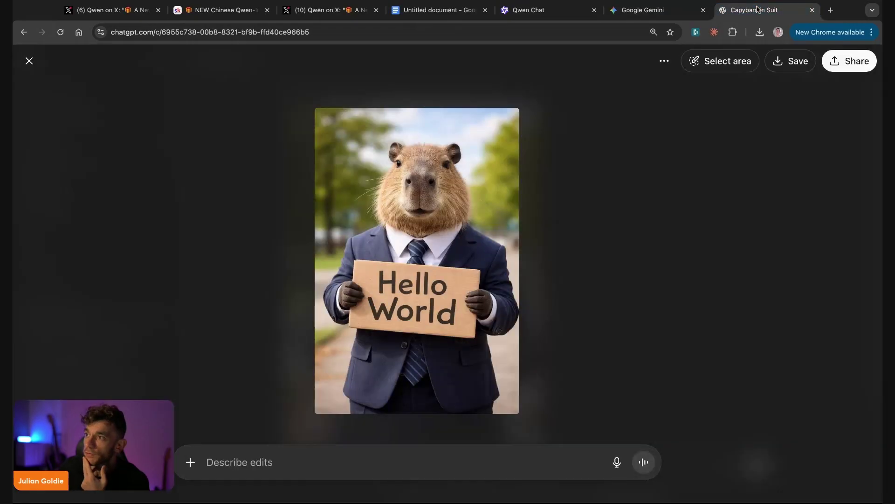
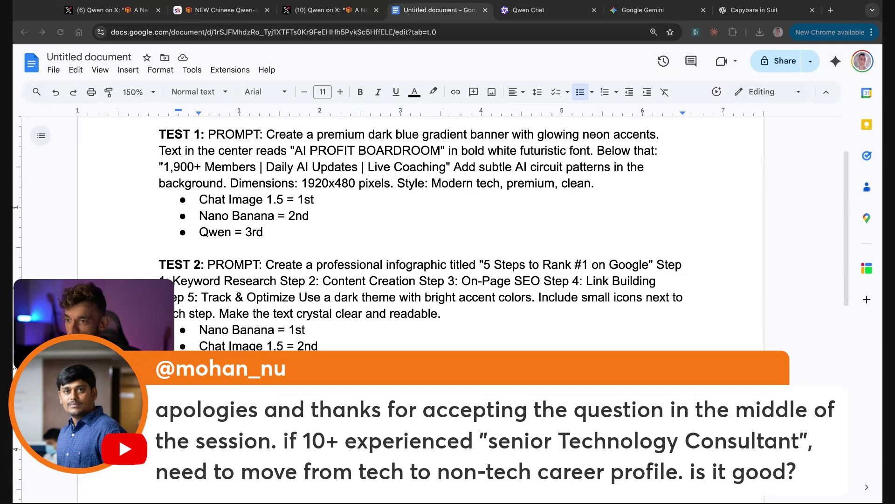
Step: Close the enlarged capybara image in Qwen Chat and compare the Gemini, ChatGPT and Qwen results once more
click(449, 325)
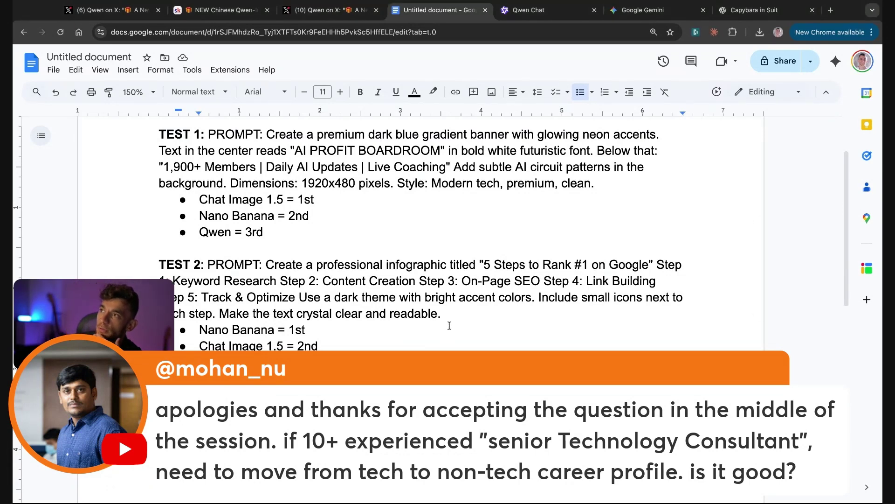
key(ctrl+Tab)
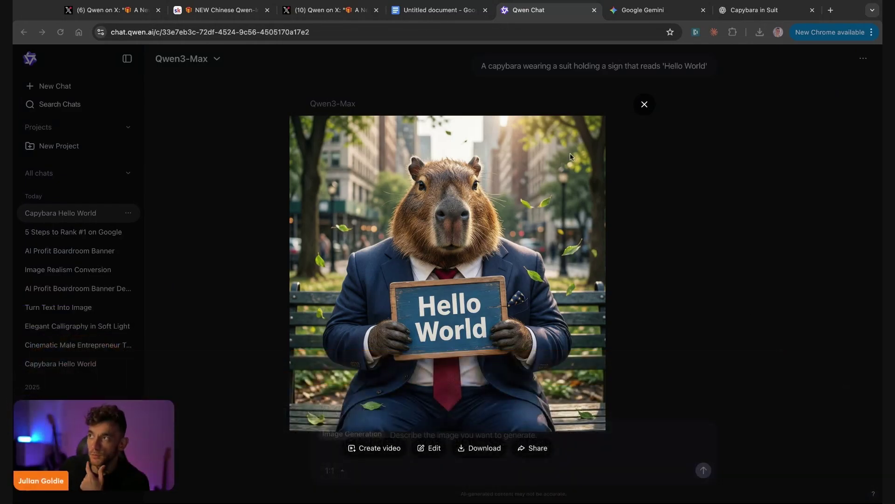
click(643, 105)
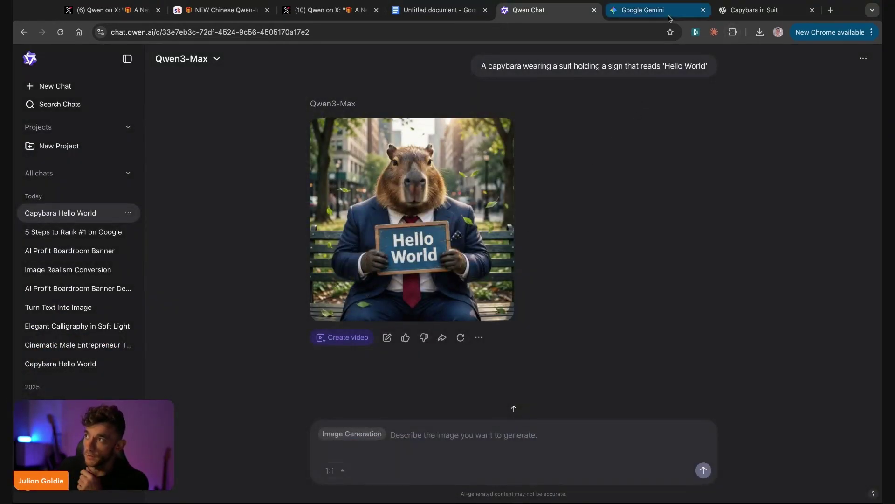
click(653, 10)
click(765, 10)
click(530, 10)
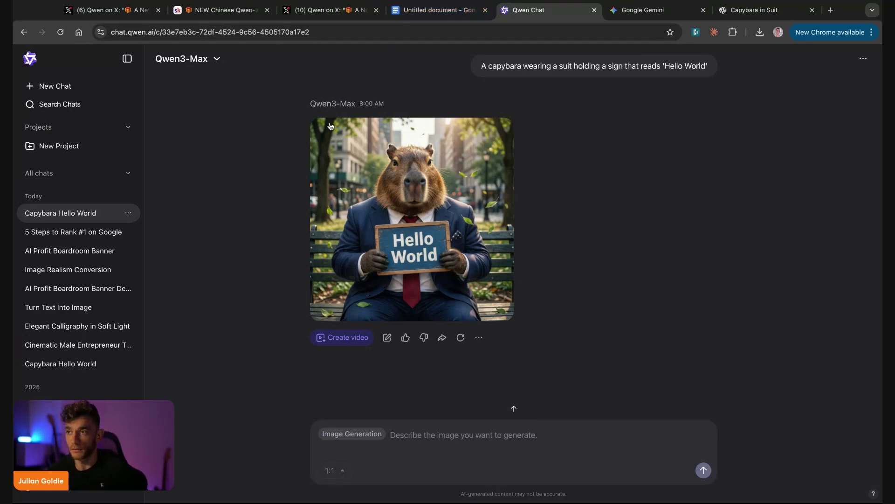
Step: Return to the results document and start a new unbulleted line below the DRAW entry of Test 3
click(437, 9)
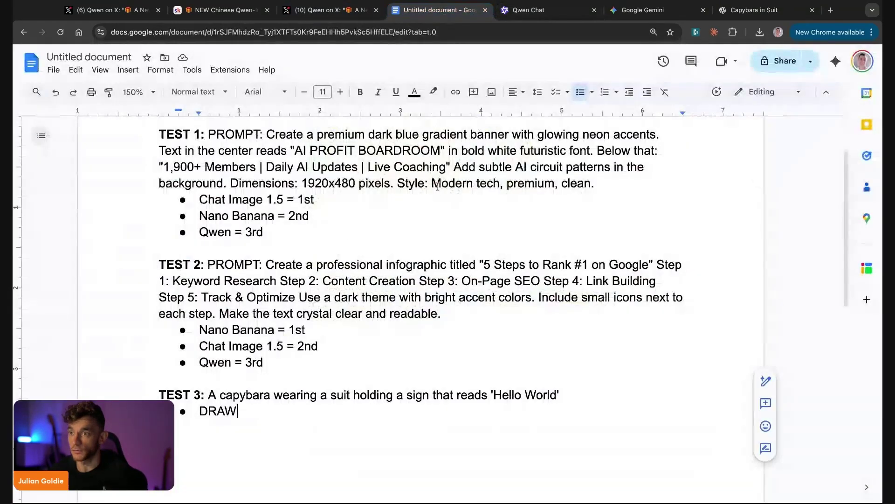
scroll(263, 308, down, 2)
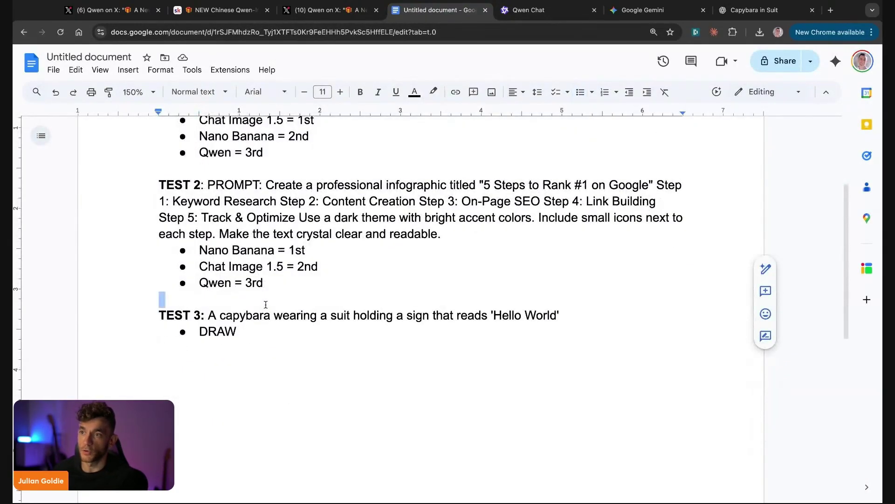
key(Return)
key(Return)
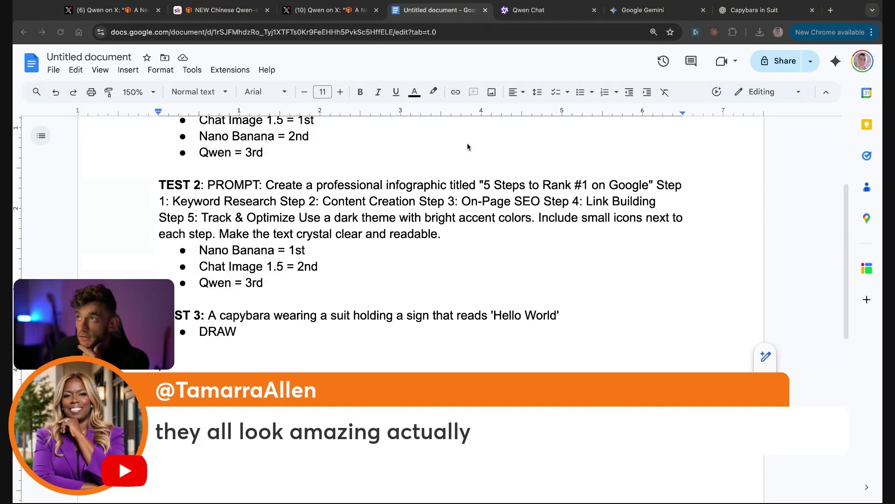
Step: Open the AI Profit Boardroom classroom on Skool in a new tab and open its N8N Templates & Workflows course
click(528, 11)
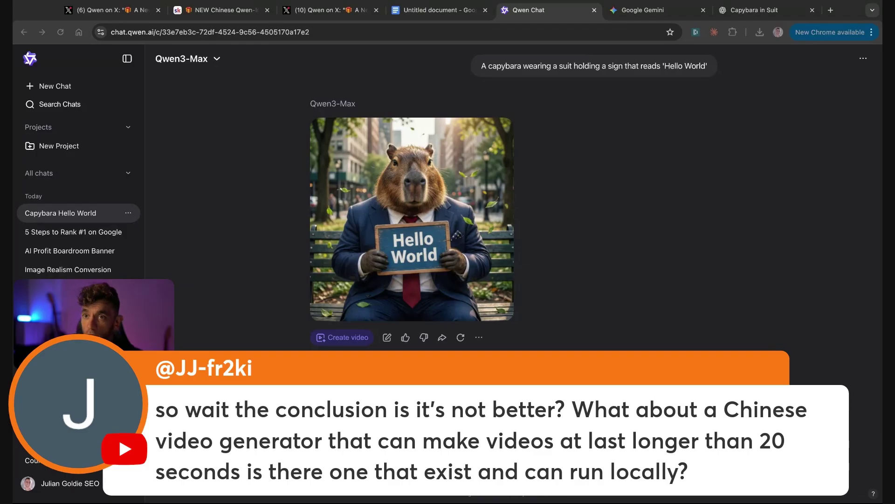
key(ctrl+t)
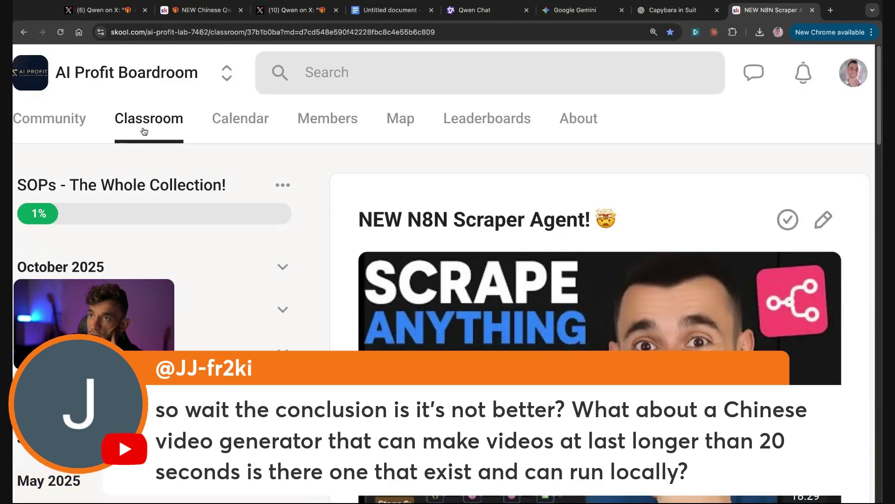
click(144, 131)
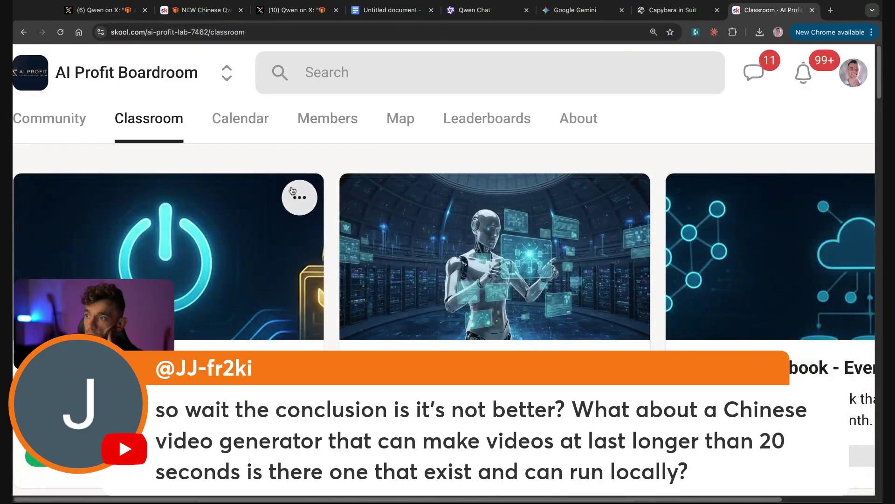
scroll(316, 226, down, 10)
scroll(316, 225, down, 3)
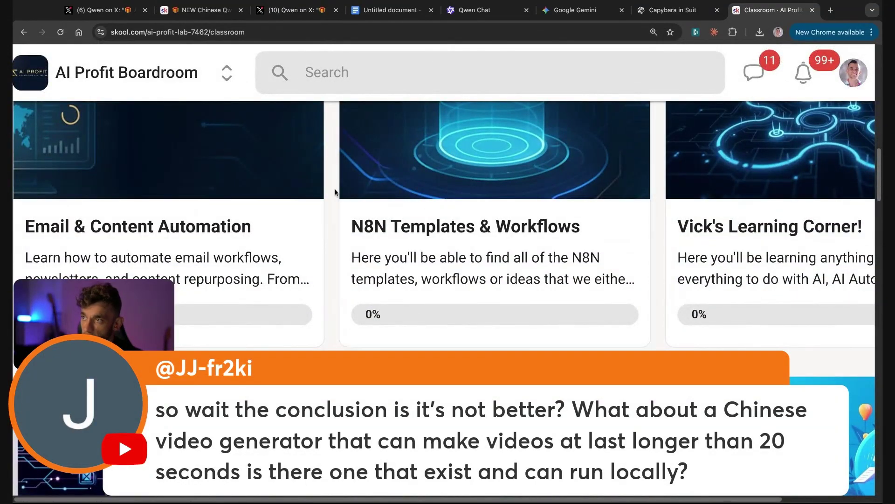
click(501, 245)
Step: Open the Minimax + Audio Automation lesson, reduce the page zoom and look through the lesson and course outline
scroll(205, 294, down, 5)
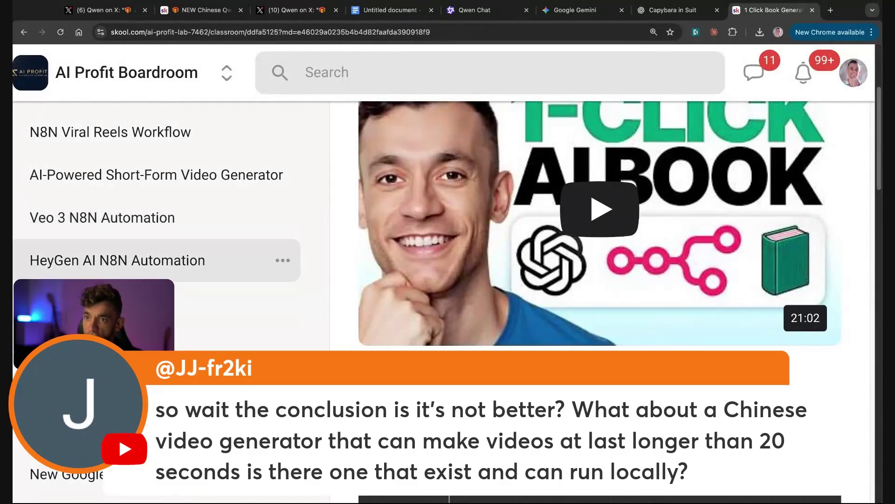
scroll(70, 259, down, 4)
click(140, 296)
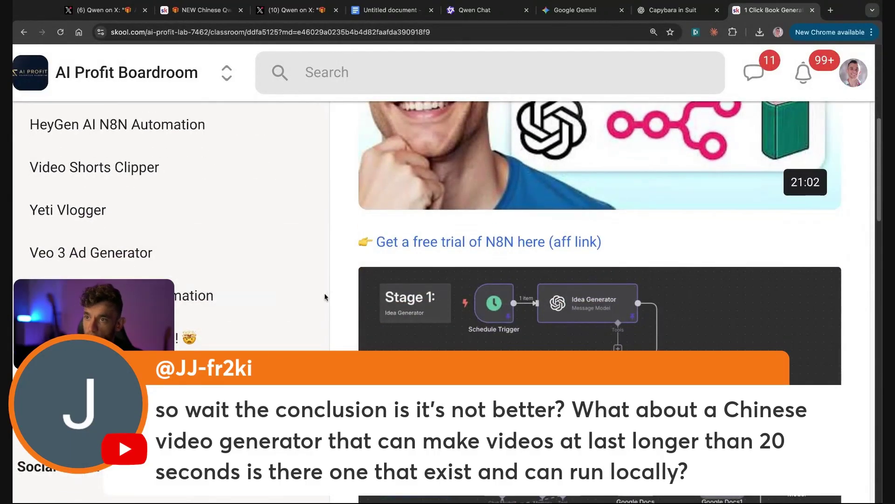
key(super+minus)
key(super+minus)
key(super+minus)
key(super+minus)
scroll(427, 231, down, 2)
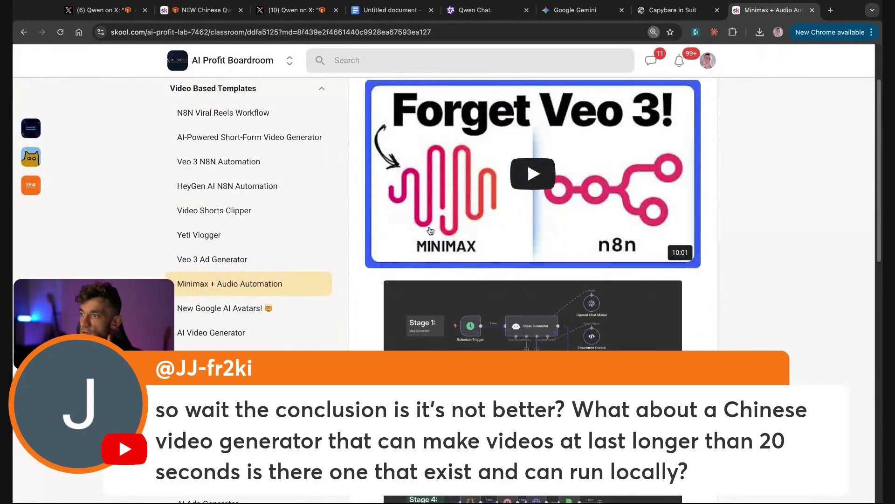
scroll(430, 230, down, 1)
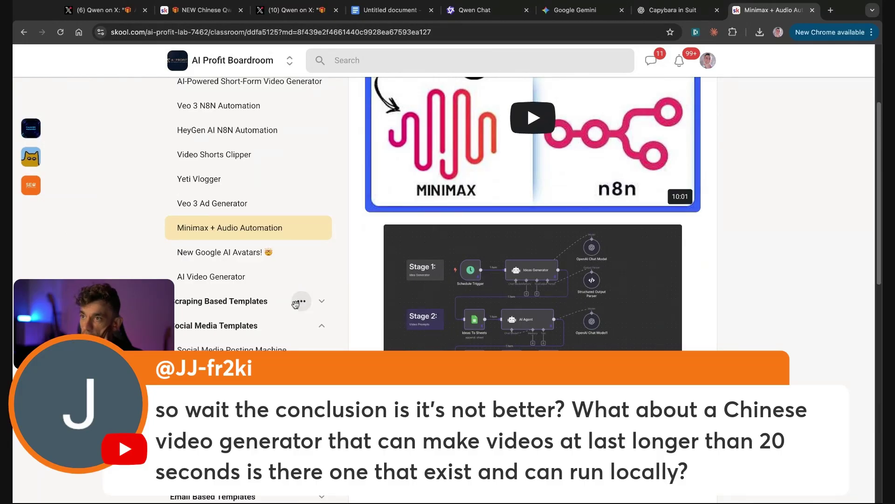
Step: Skim the N8N Viral Reels Workflow and AI-Powered Short-Form Video Generator lessons among the video-based templates
scroll(285, 296, up, 2)
click(238, 156)
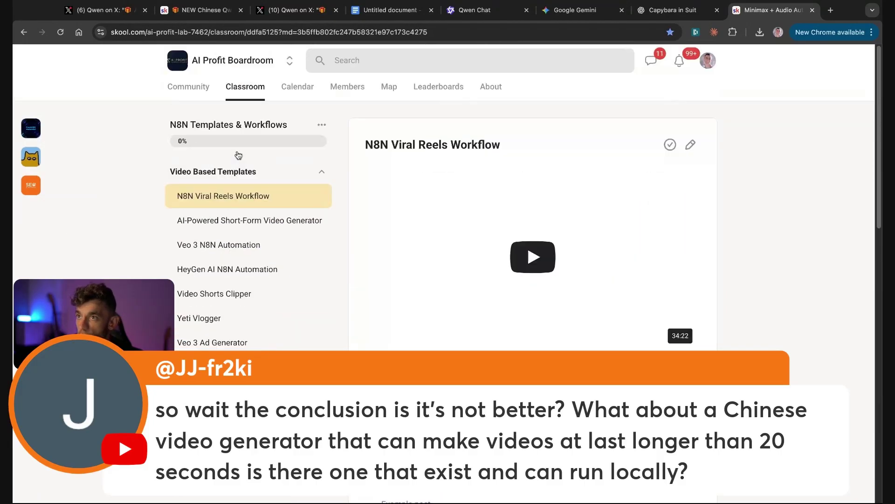
scroll(486, 298, down, 15)
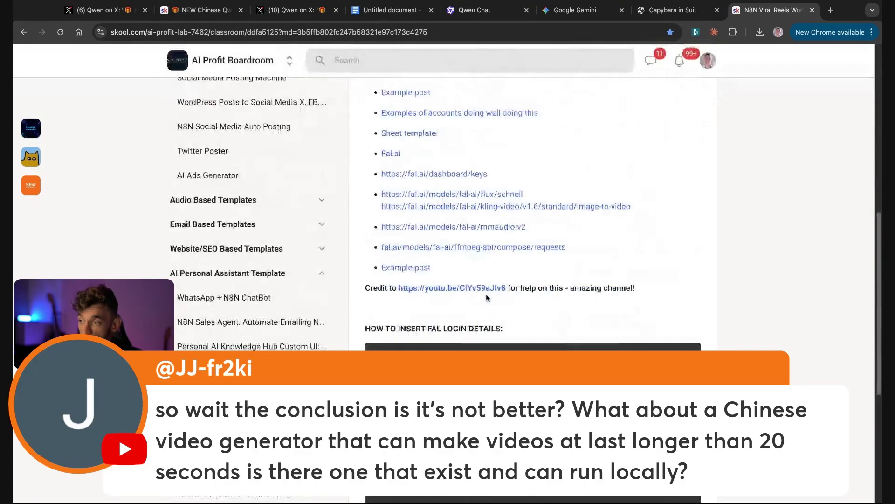
scroll(488, 298, up, 15)
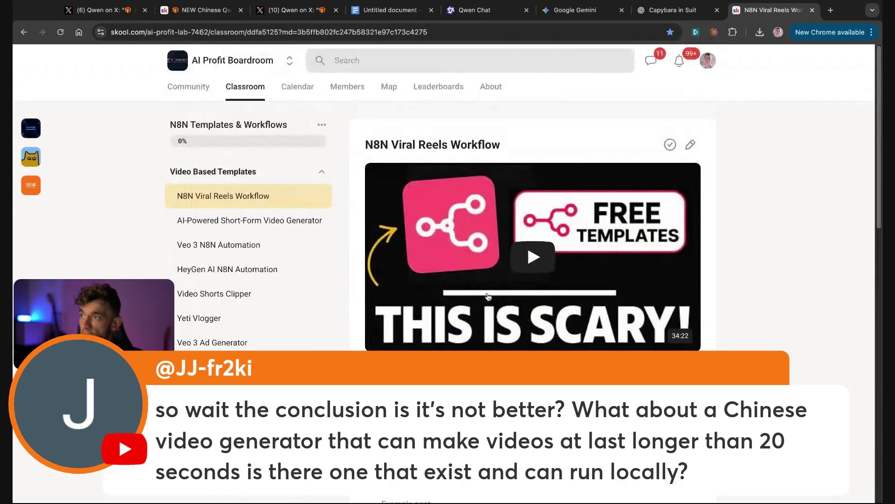
click(237, 231)
scroll(238, 243, down, 15)
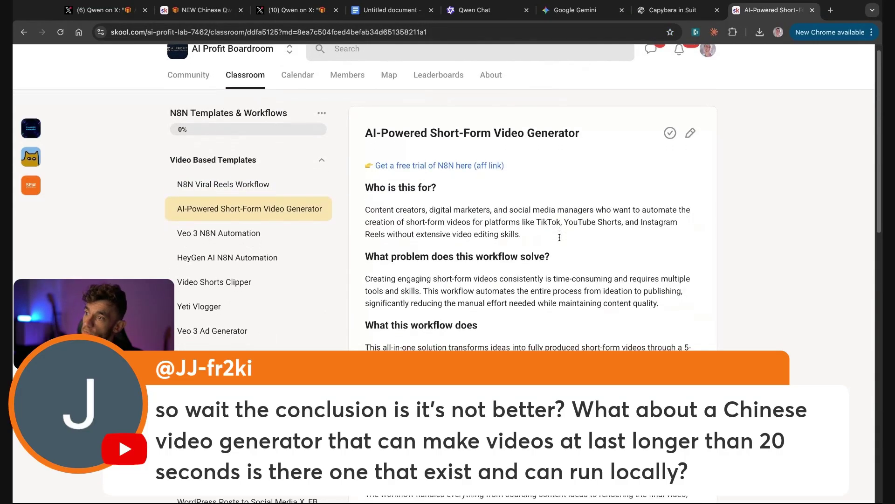
scroll(238, 246, up, 15)
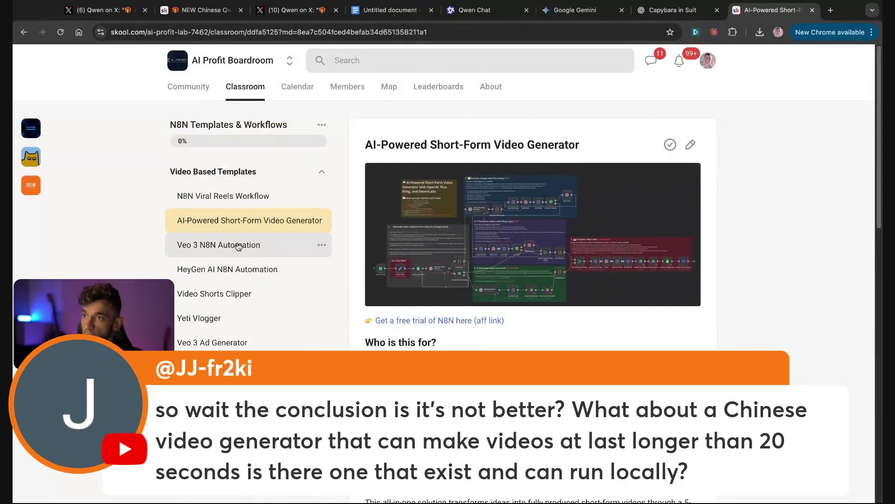
Step: Look through the Veo 3 N8N Automation lesson, close the classroom tab and return to the results document
click(239, 250)
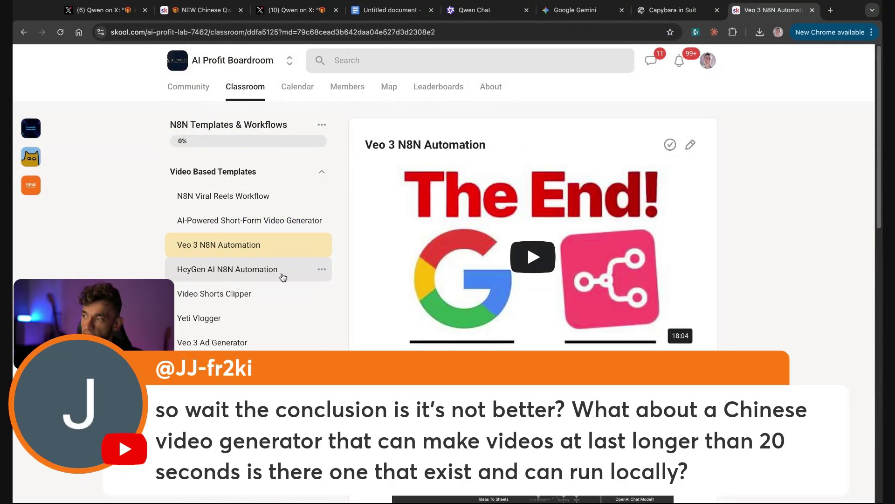
scroll(392, 290, down, 5)
scroll(392, 290, down, 4)
scroll(392, 290, up, 10)
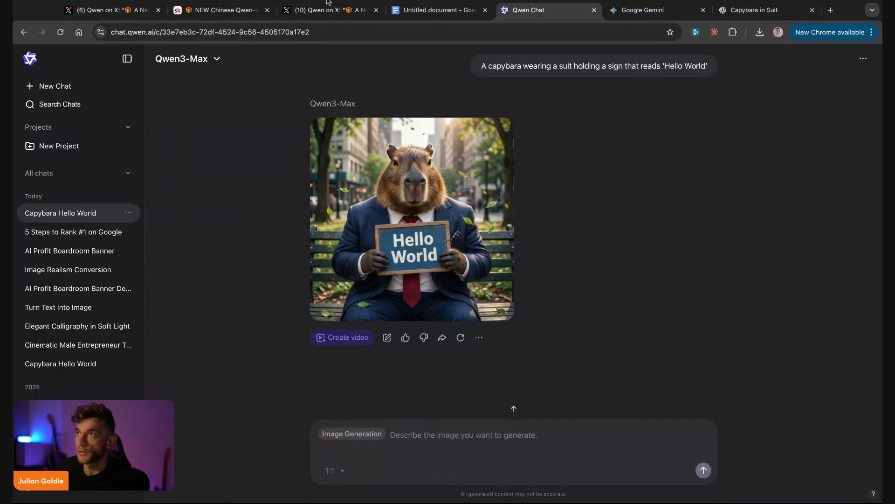
click(443, 8)
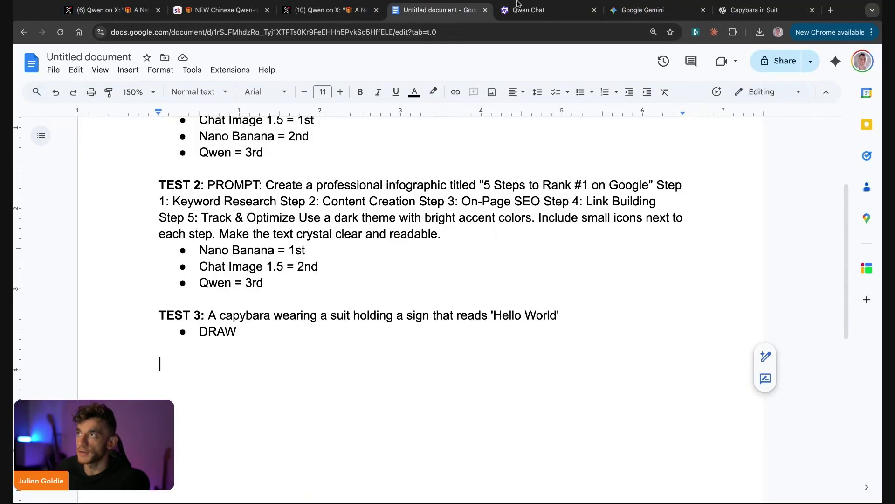
Step: Submit the capybara image in Qwen Chat for editing with the prompt "make the suit rainbow colour + make him doing a handstand"
click(545, 11)
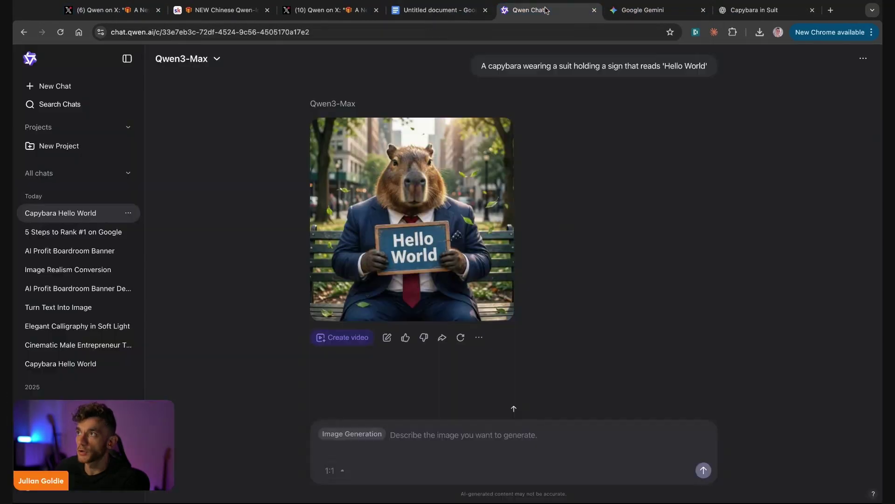
click(387, 338)
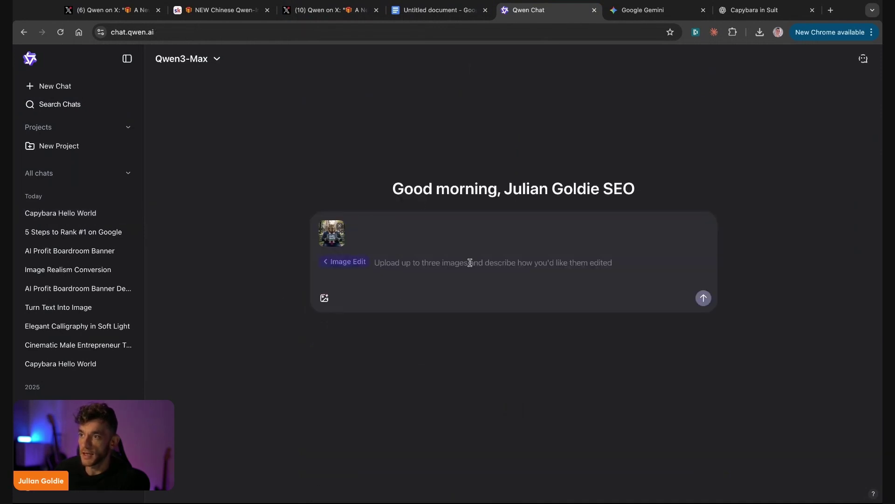
text(make the suit rainbow)
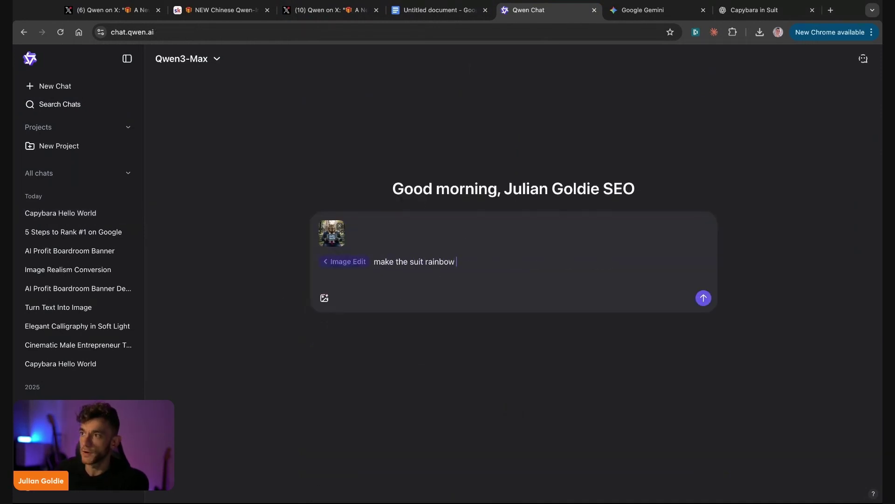
text( colour + make him doing a)
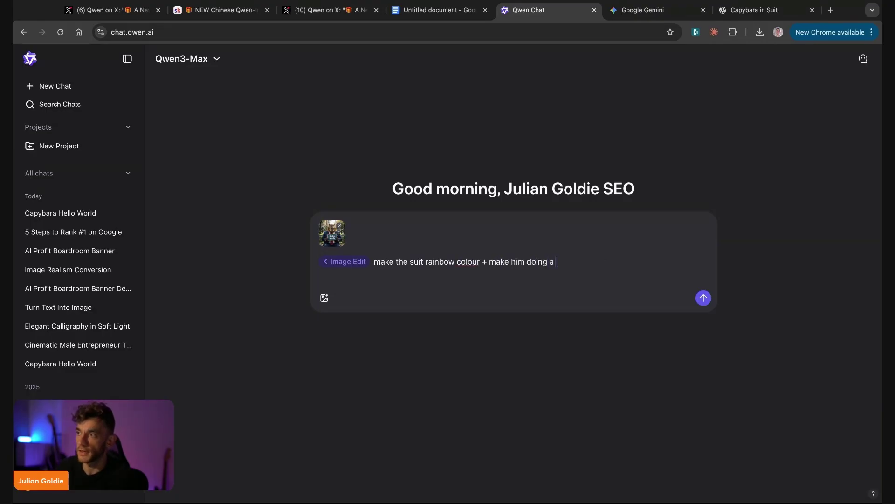
text( handstand)
key(ctrl+a)
key(ctrl+c)
key(Return)
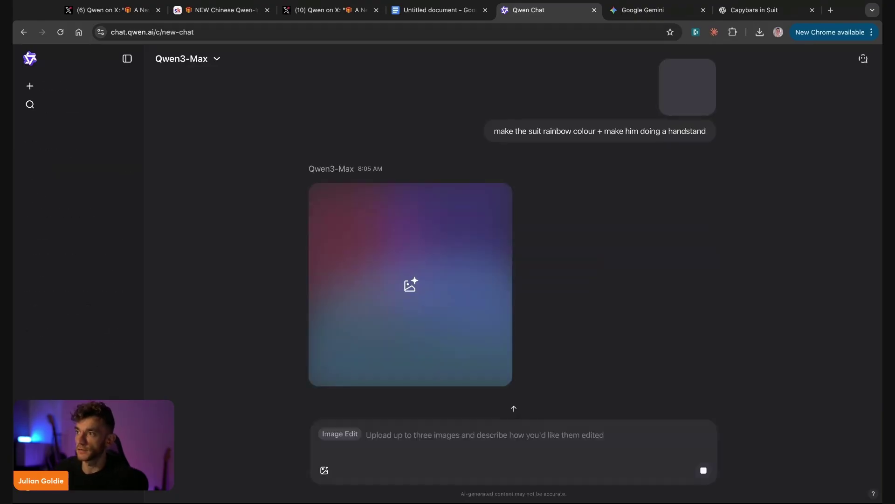
Step: Submit the same rainbow suit and handstand edit prompt for the capybara images in Gemini and ChatGPT
key(ctrl+Tab)
key(Escape)
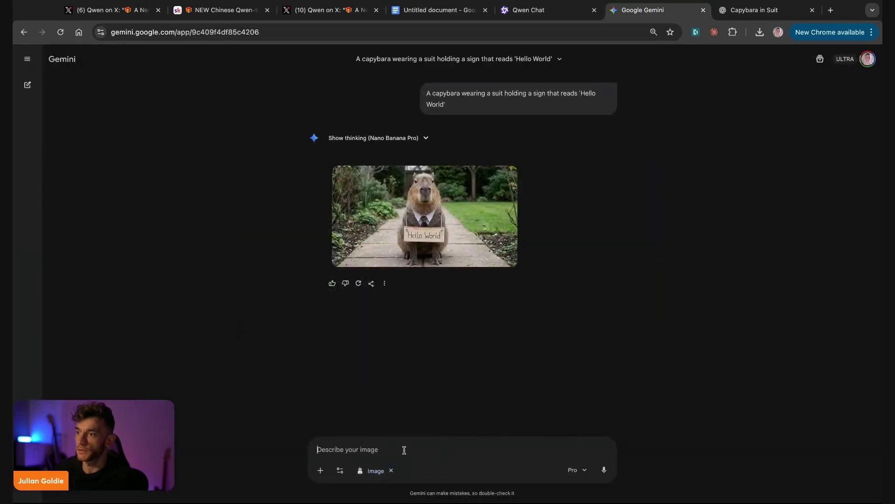
click(417, 445)
key(ctrl+v)
key(Return)
key(ctrl+Tab)
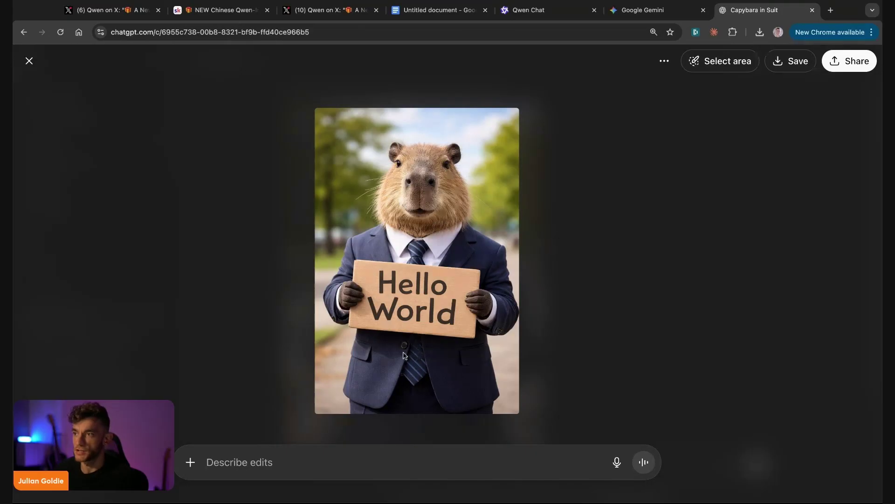
key(super+v)
key(Return)
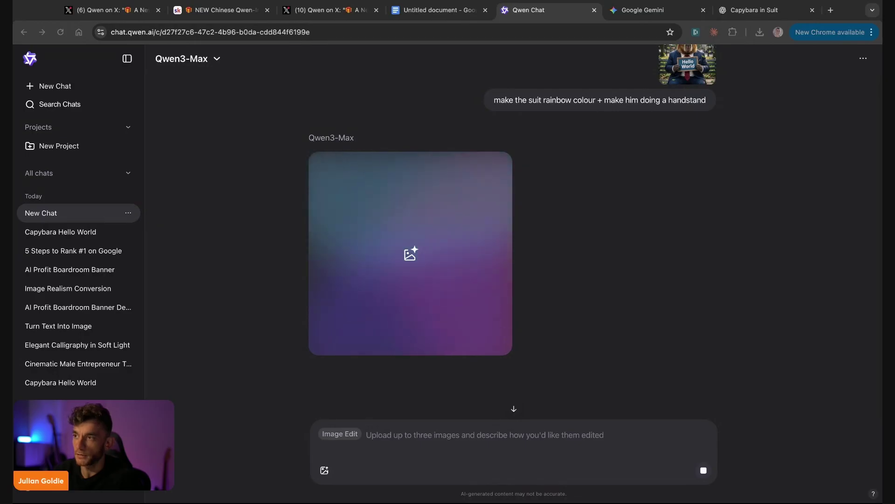
Step: Check Qwen Chat's edit progress and compare the rainbow-suit handstand images from Gemini and ChatGPT
click(660, 10)
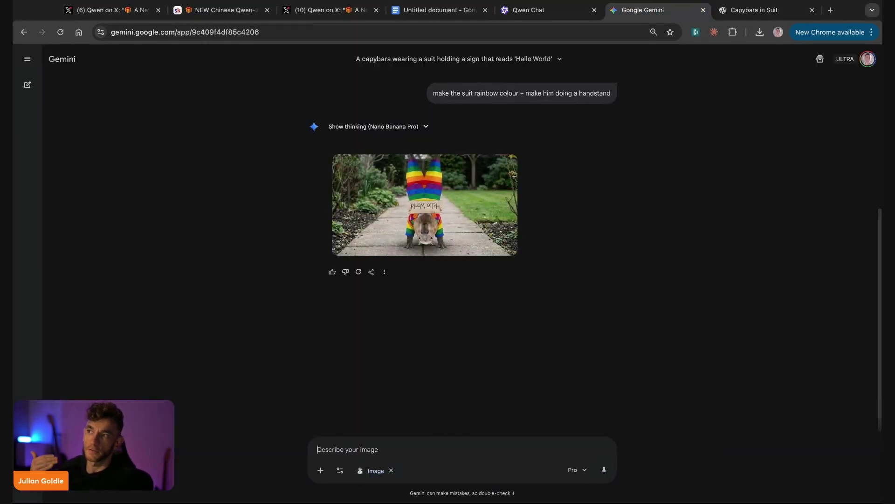
click(549, 10)
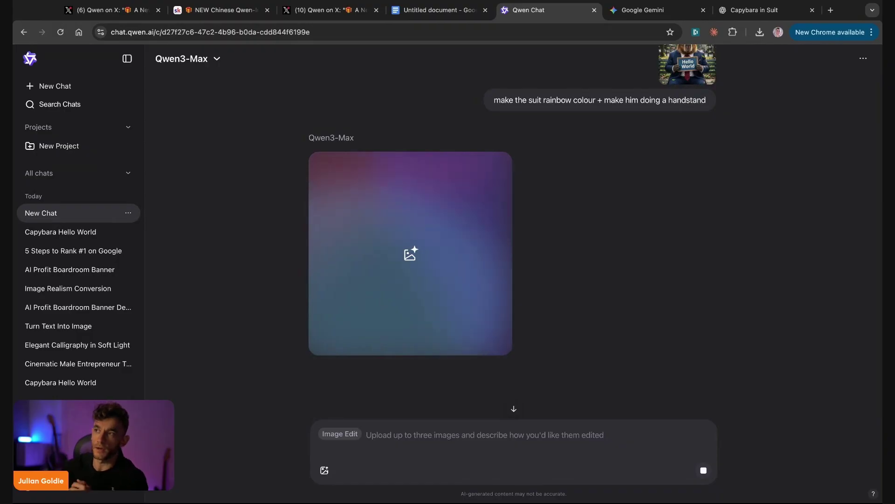
click(666, 9)
click(754, 10)
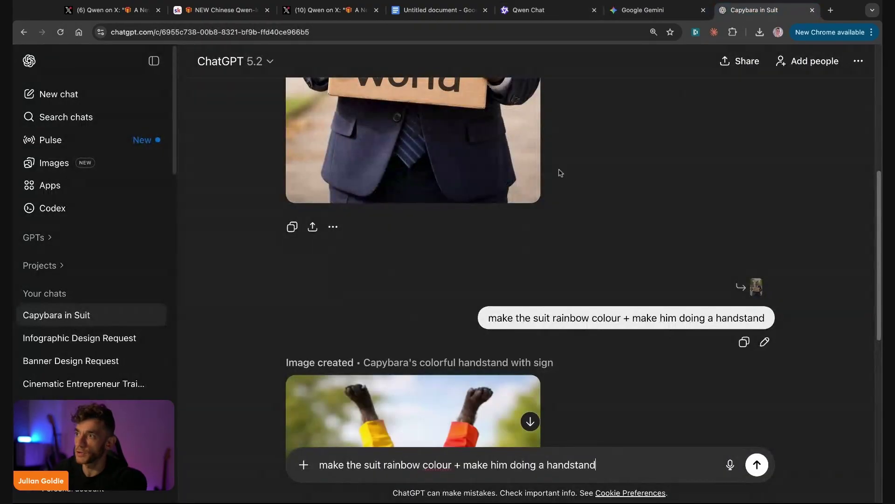
scroll(438, 281, down, 8)
scroll(453, 218, up, 3)
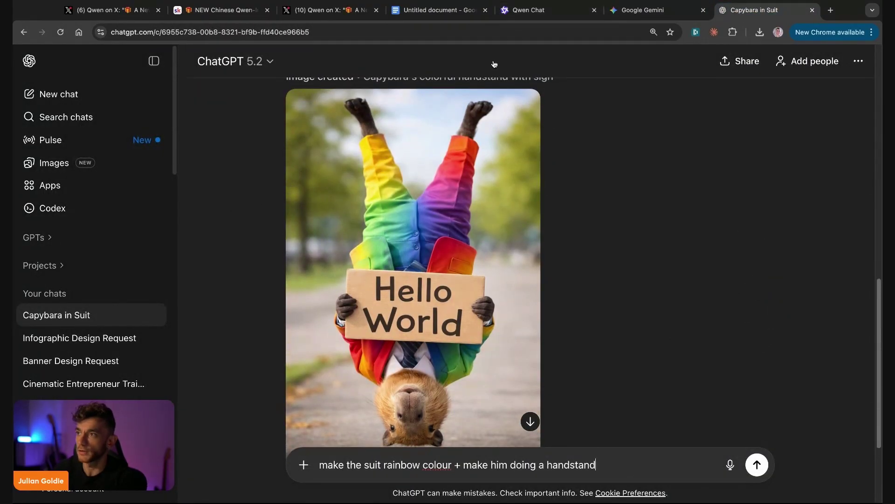
Step: Enlarge Qwen Chat's rainbow-suit handstand image and compare it with the Gemini and ChatGPT versions
click(522, 10)
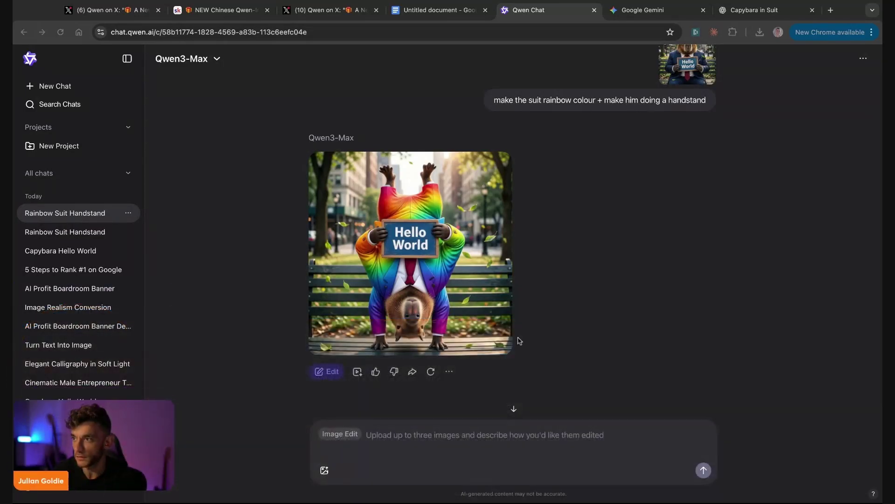
click(451, 242)
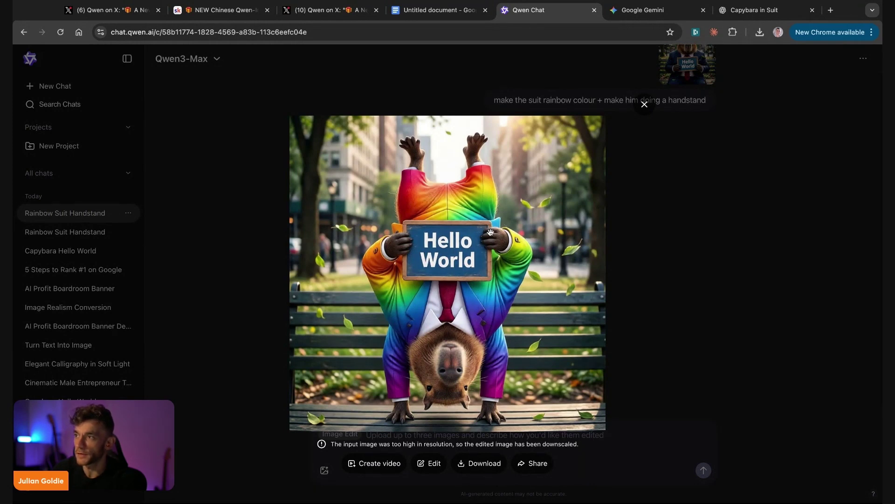
click(648, 9)
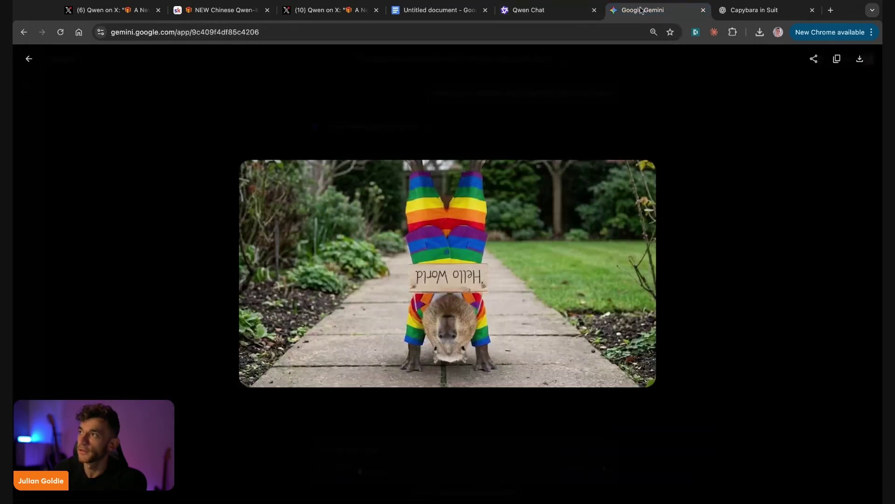
click(758, 11)
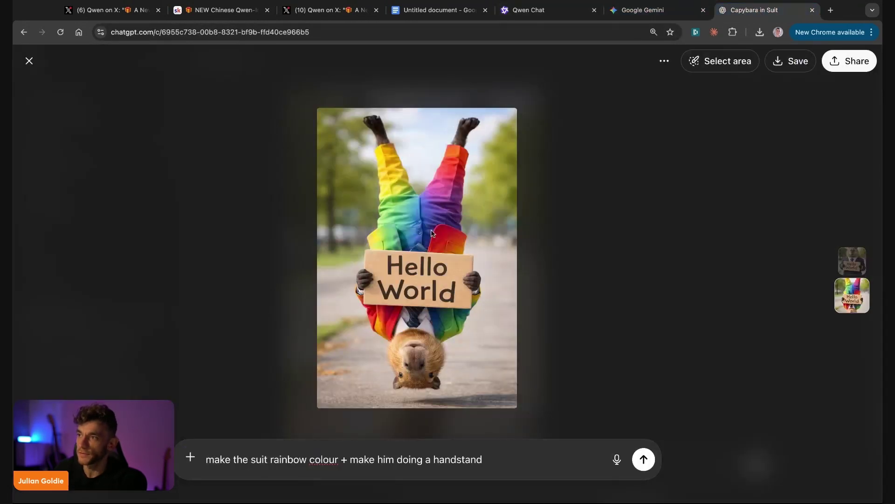
click(555, 13)
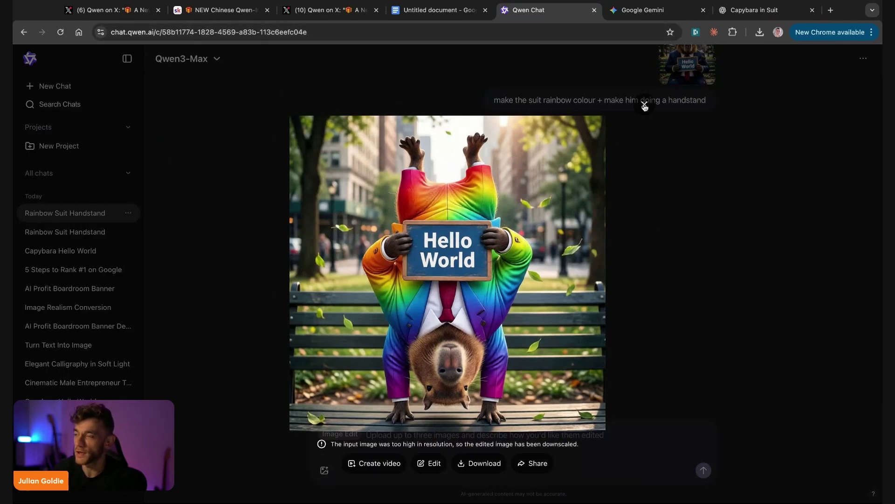
Step: In the results document, reuse the Test 2 list under Test 4 as Qwen = 1st, Chat Image 1.5 = 2nd, Nano Banana = 3rd
click(437, 19)
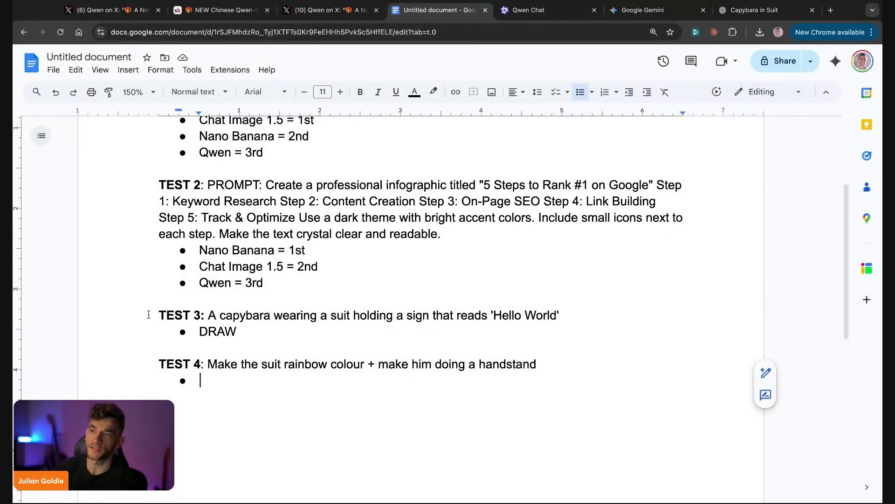
drag(186, 250, 271, 285)
key(ctrl+c)
click(204, 404)
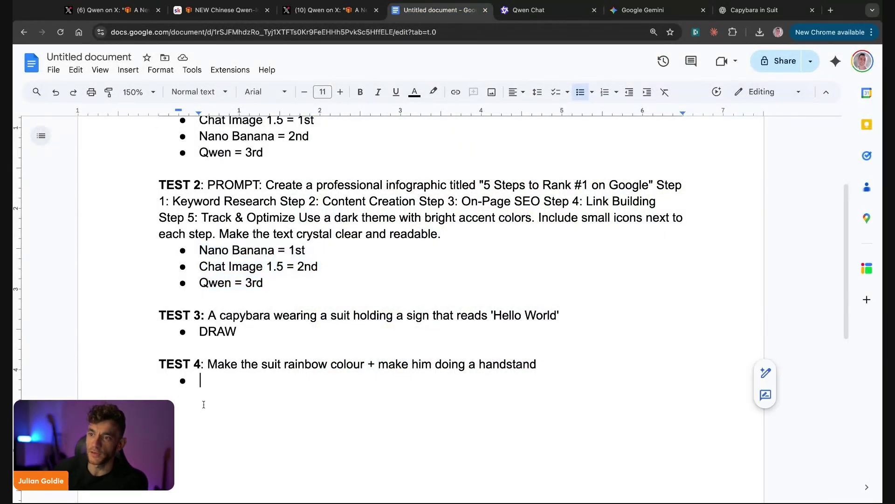
key(ctrl+v)
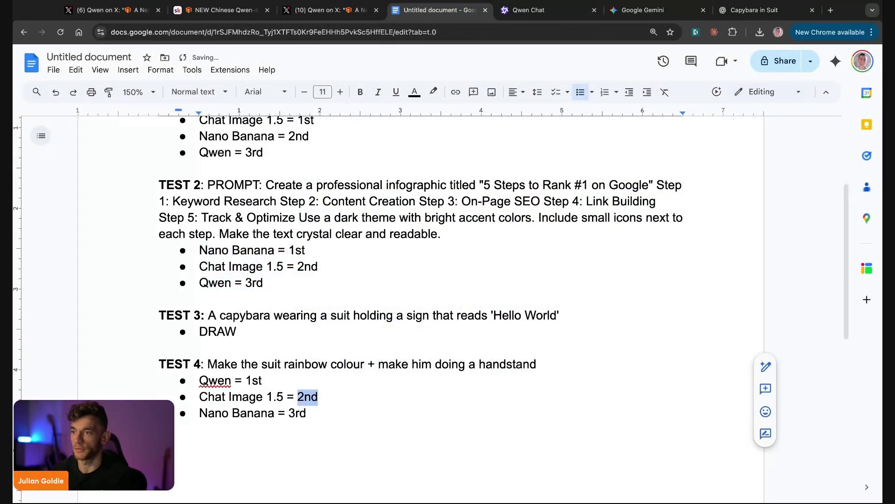
Step: Change the Test 4 rankings of Chat Image 1.5 and Nano Banana to "Joint 2nd"
click(307, 412)
click(298, 396)
text(Joint)
click(289, 413)
key(shift+End)
text(Joint 2nd)
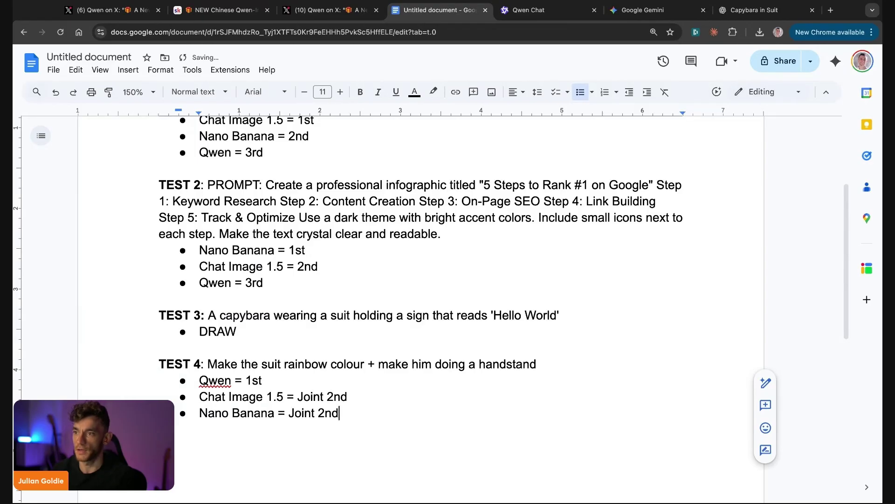
Step: Reword the Chat Image 1.5 and Nano Banana results under Test 4 to just "Joint"
key(Up)
key(ctrl+Left)
key(ctrl+shift+Right)
text(draw)
key(Down)
key(ctrl+shift+Left)
text(d)
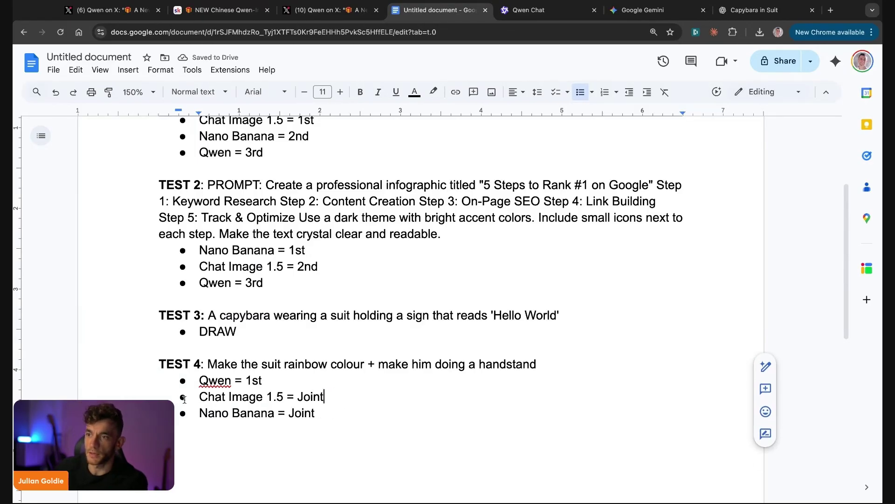
Step: Review the recorded rankings for Tests 1 to 4 in the results document, highlighting each test's outcome
drag(184, 399, 269, 407)
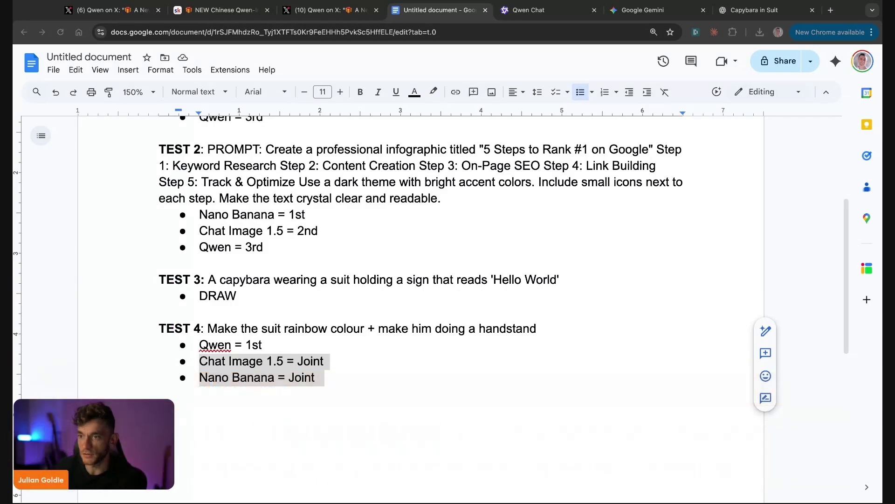
click(436, 401)
scroll(348, 359, up, 3)
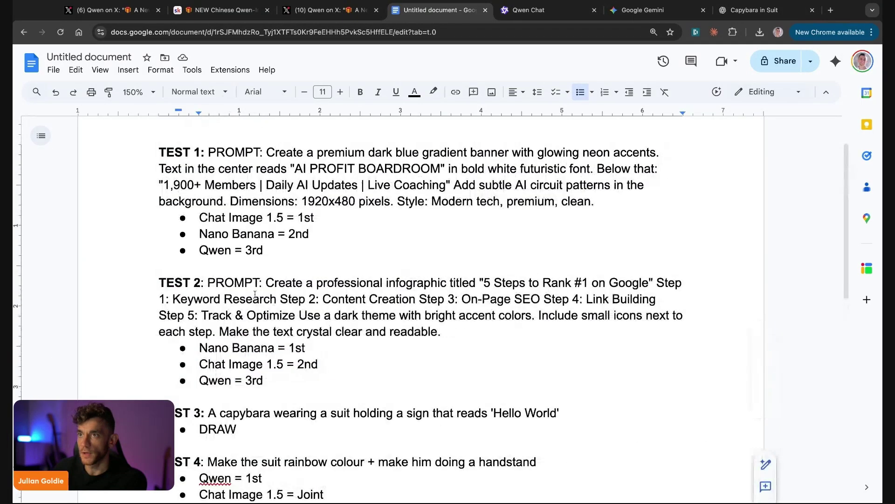
drag(120, 158, 339, 238)
scroll(339, 242, down, 1)
triple_click(233, 182)
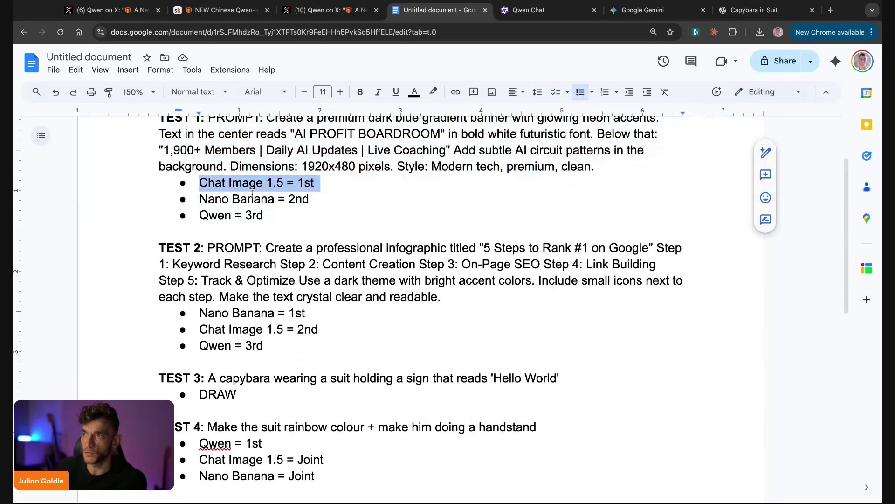
triple_click(254, 312)
scroll(254, 298, down, 2)
drag(159, 311, 288, 344)
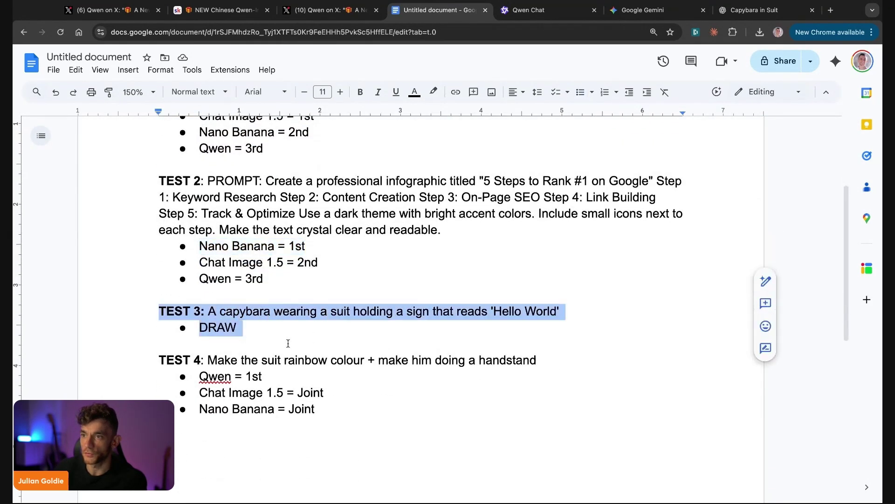
drag(154, 359, 317, 411)
click(144, 354)
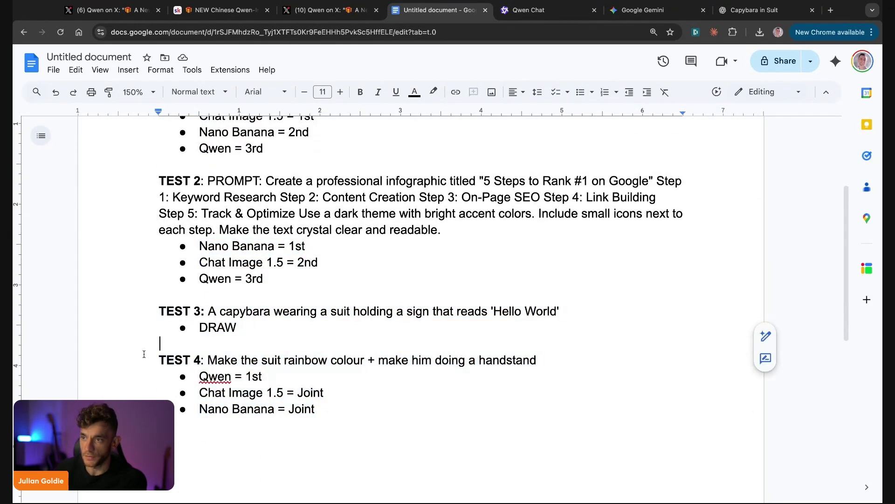
drag(145, 354, 356, 410)
click(354, 360)
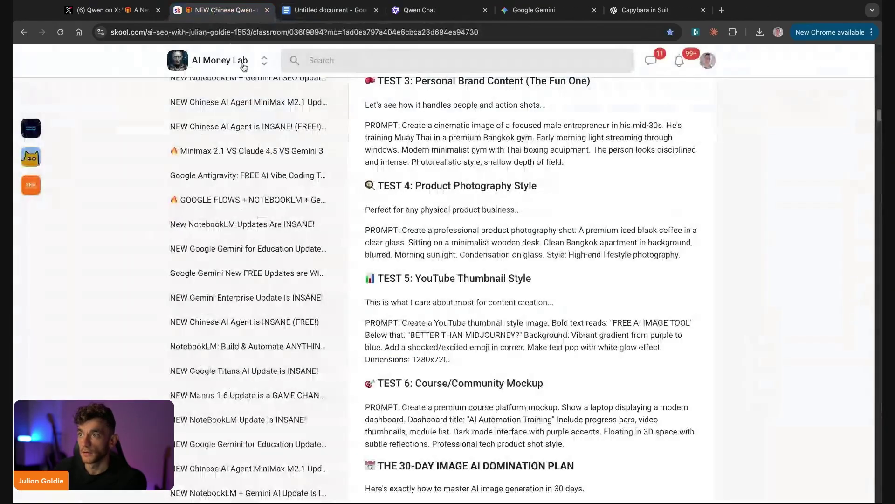
Step: Copy the Test 5 YouTube thumbnail prompt from the classroom lesson and submit it as a 16:9 image generation in a new Qwen chat
scroll(376, 236, down, 1)
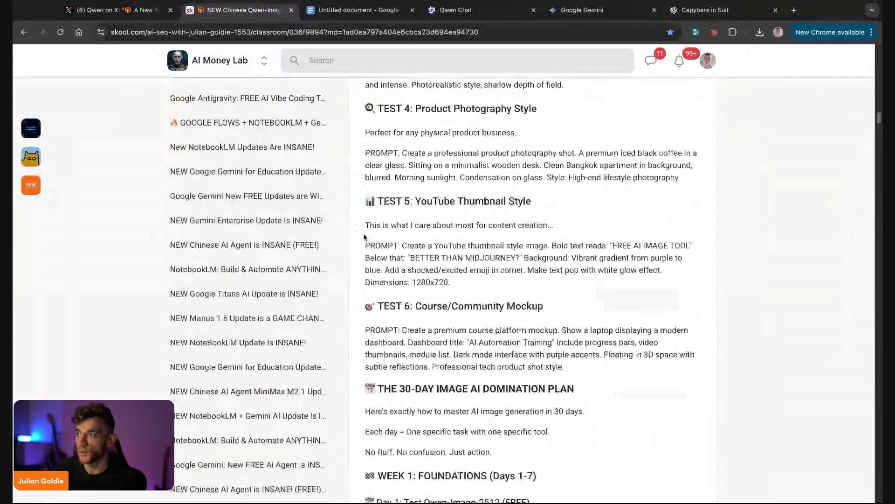
drag(376, 235, 500, 279)
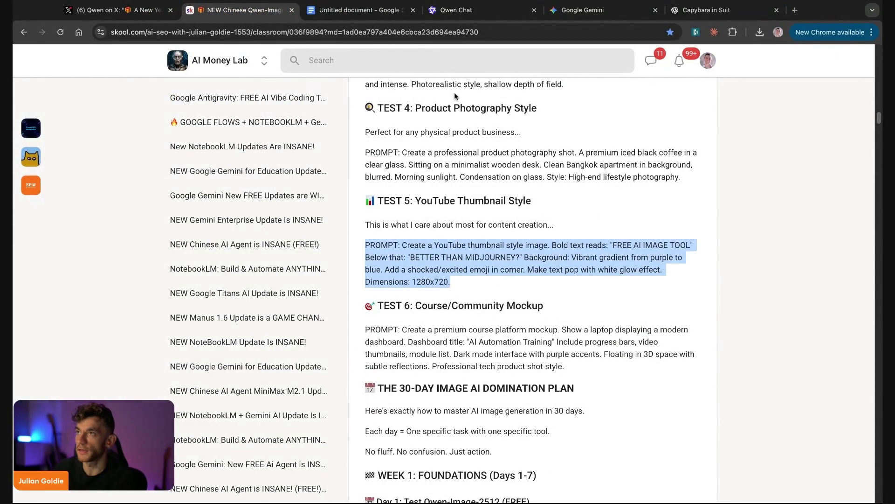
click(468, 17)
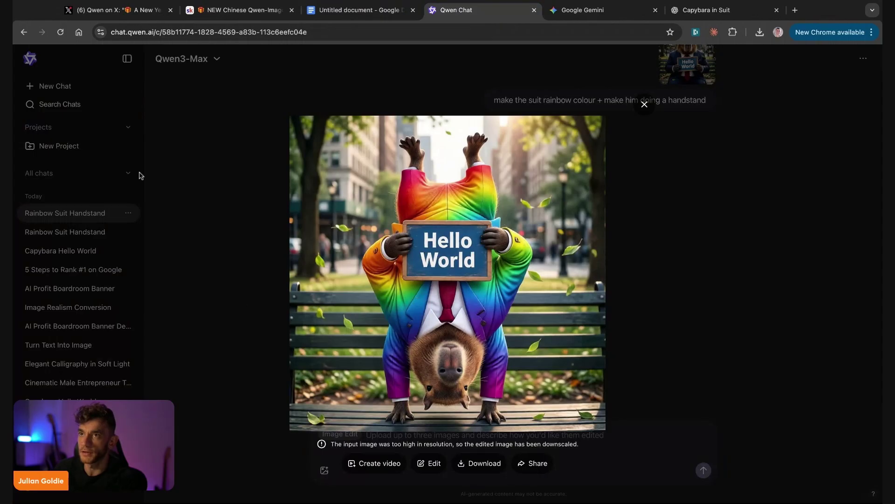
key(Escape)
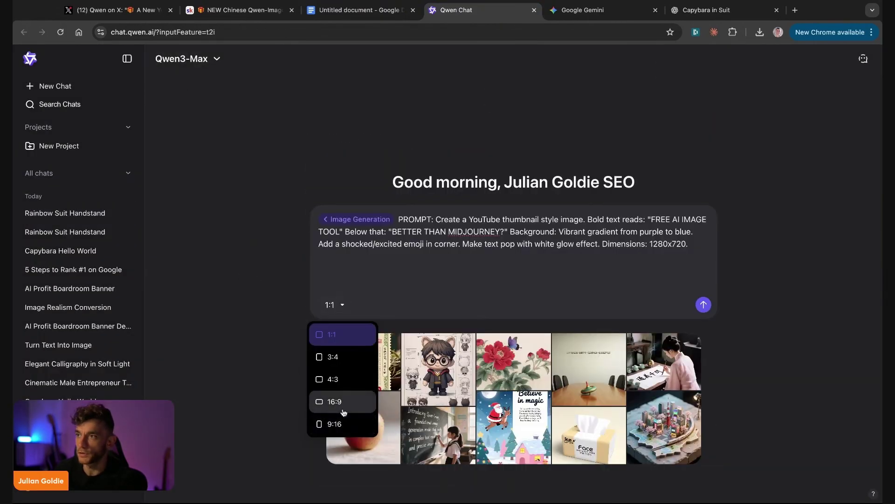
click(344, 412)
click(704, 305)
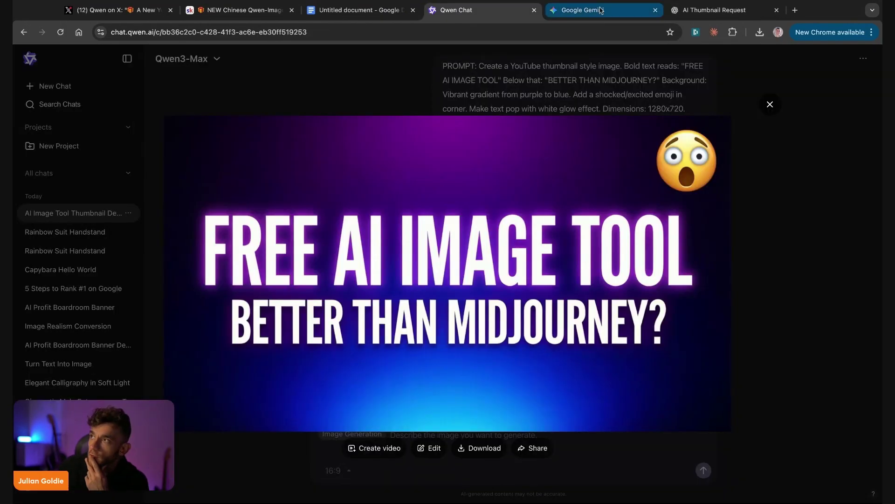
Step: Check the thumbnail generations in Gemini, Qwen Chat and ChatGPT, and reread the submitted thumbnail prompt in ChatGPT
click(601, 10)
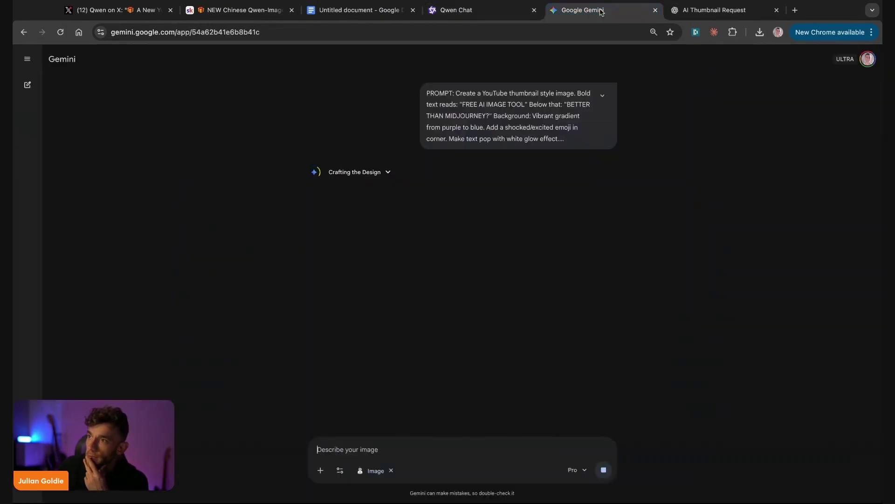
click(483, 13)
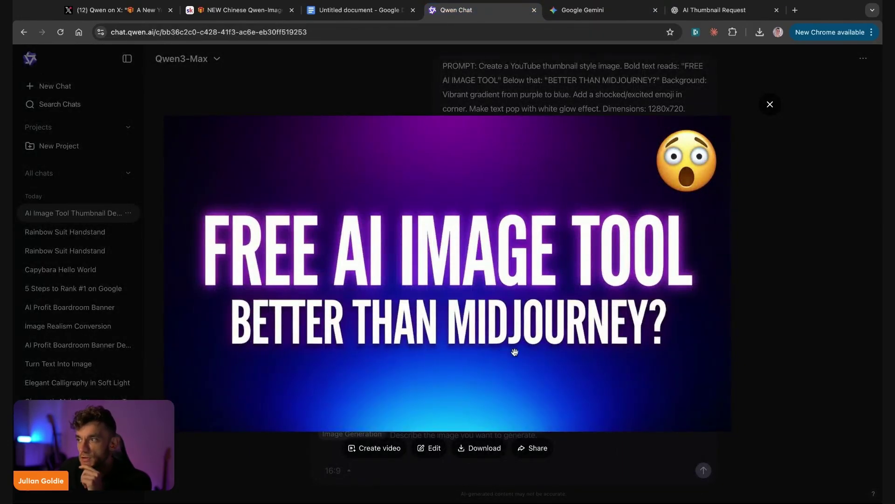
click(714, 10)
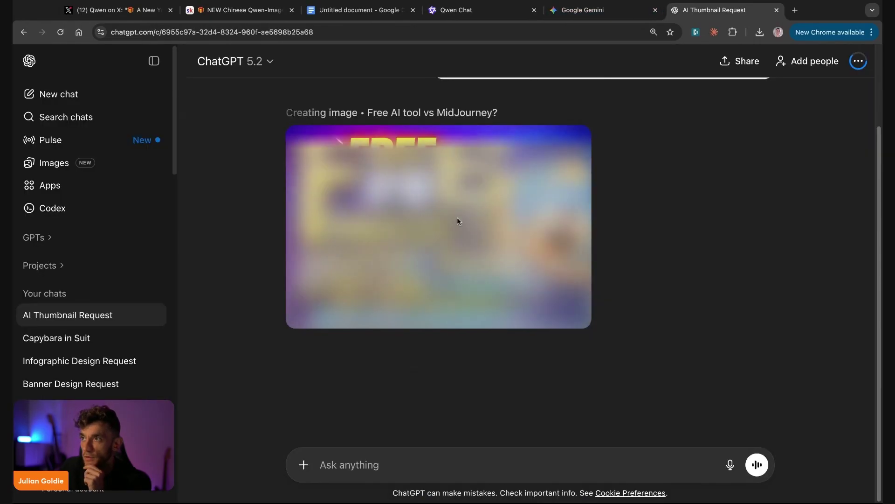
triple_click(456, 100)
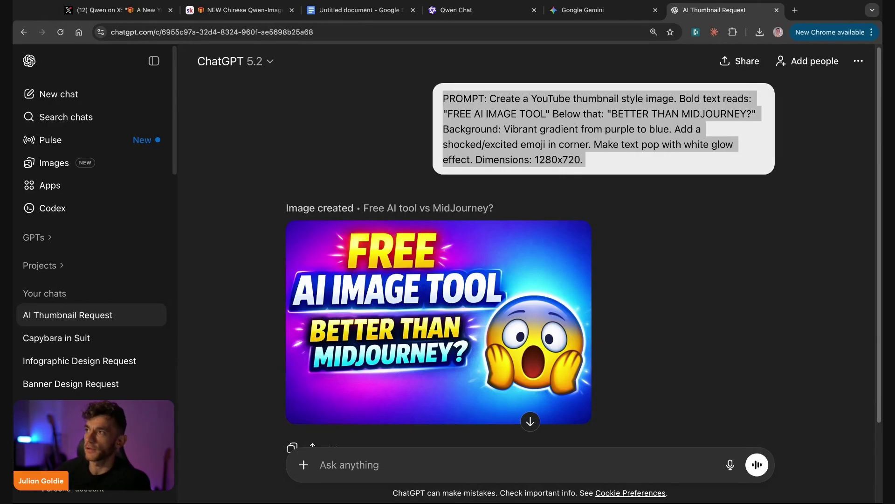
click(554, 146)
drag(427, 84, 625, 162)
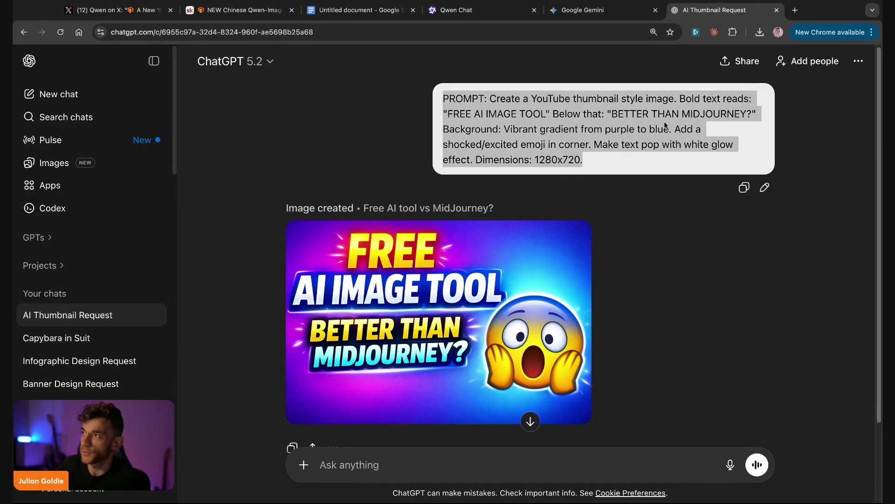
click(610, 99)
drag(445, 95, 671, 140)
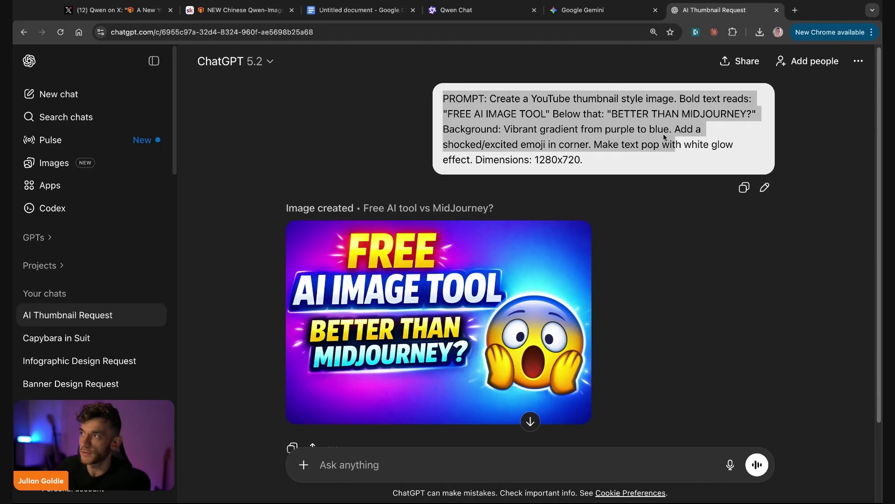
Step: Return to the results document and look over the Test 1 and Test 2 prompts and rankings
click(252, 11)
click(356, 10)
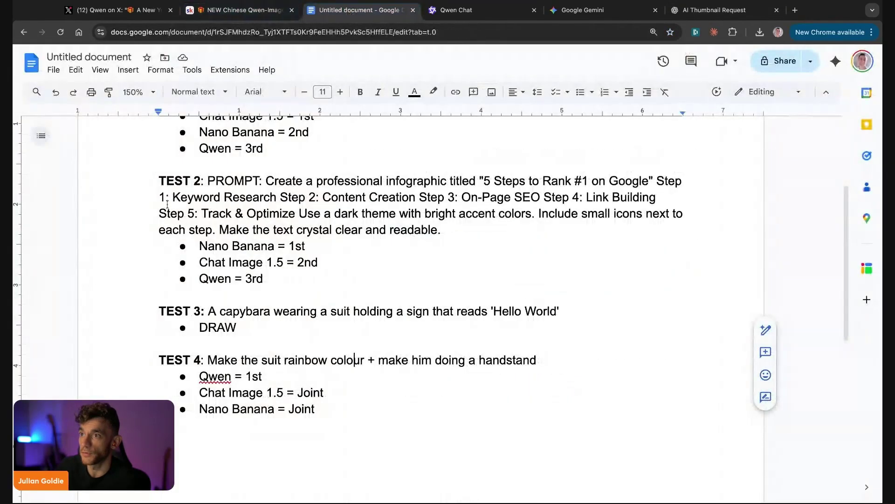
scroll(355, 360, up, 2)
drag(131, 286, 487, 337)
scroll(487, 337, down, 2)
scroll(215, 206, up, 2)
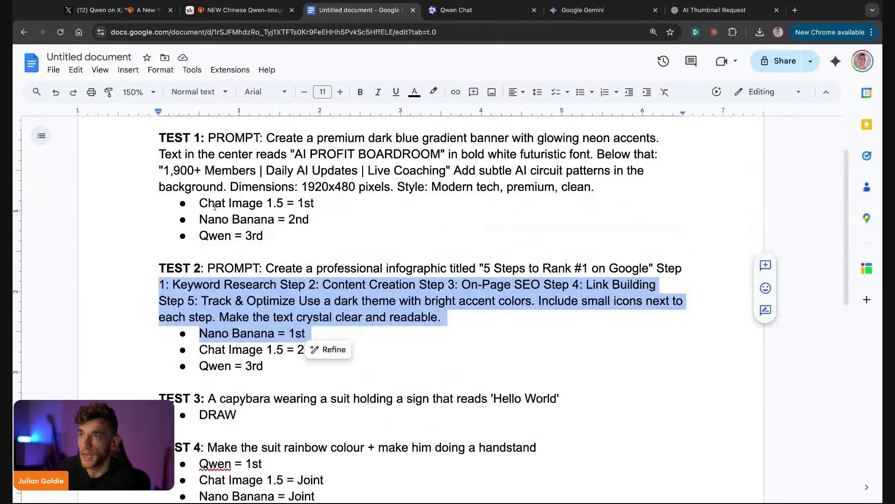
Step: Compare the YouTube thumbnail images from ChatGPT, Qwen Chat and Gemini, enlarging ChatGPT's version
click(718, 10)
scroll(482, 283, down, 3)
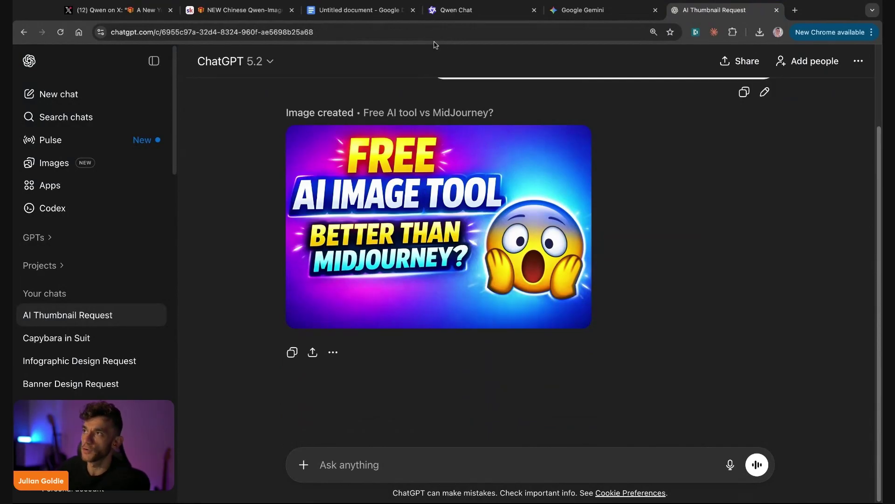
click(485, 10)
click(548, 10)
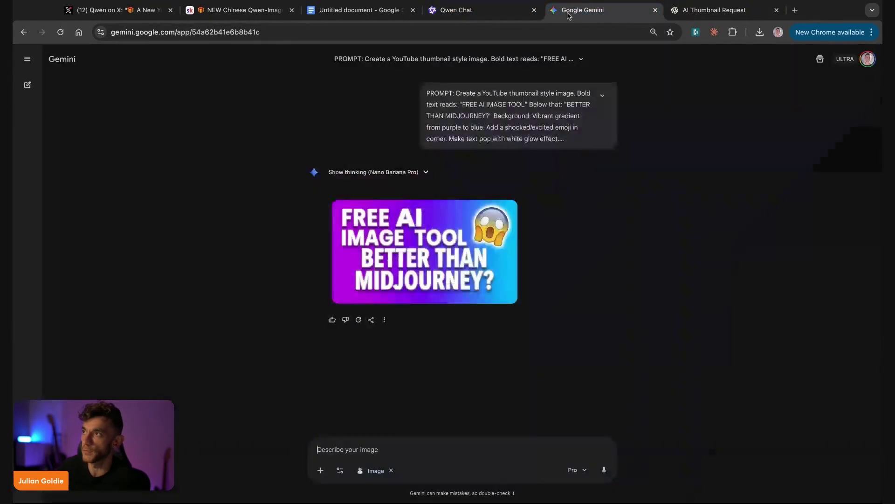
click(701, 10)
click(485, 246)
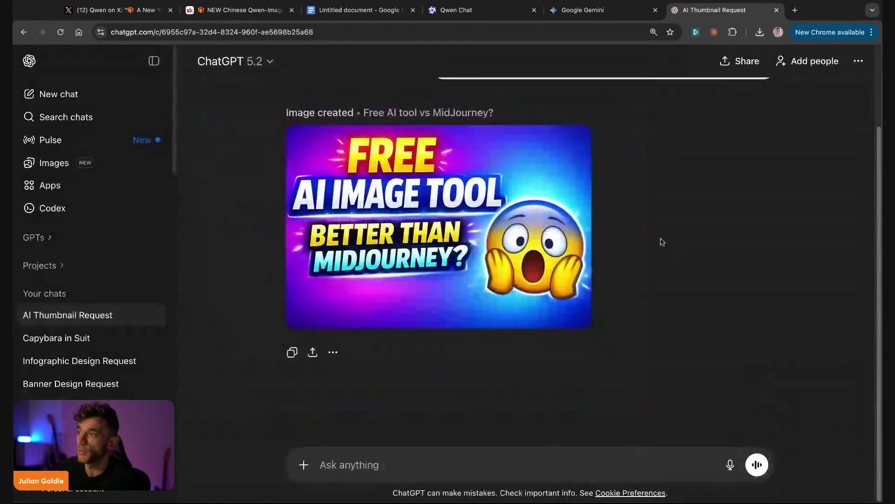
click(510, 145)
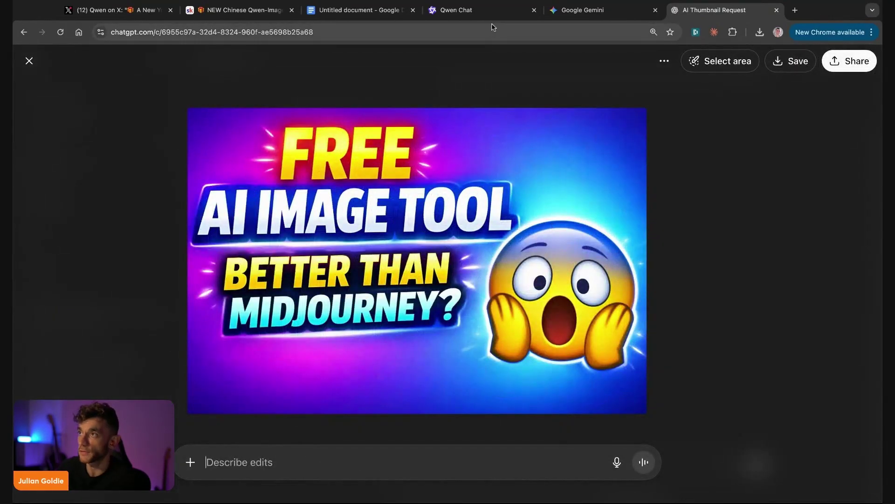
click(583, 11)
click(467, 10)
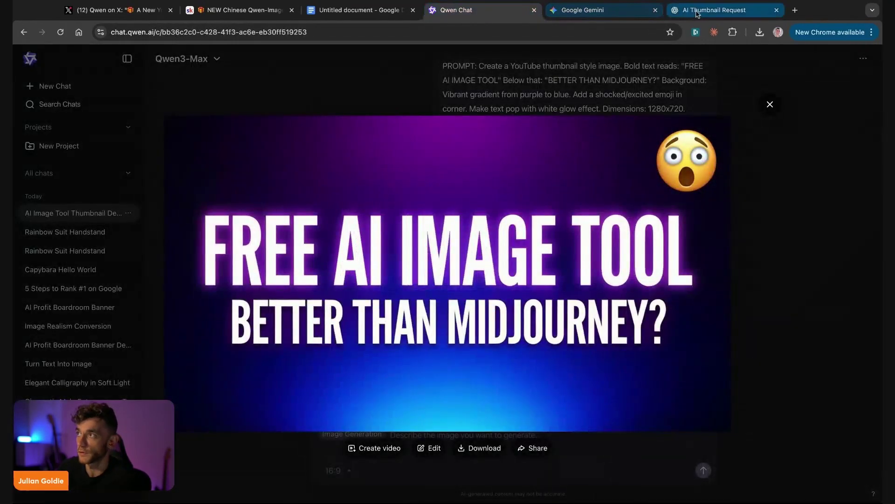
click(697, 11)
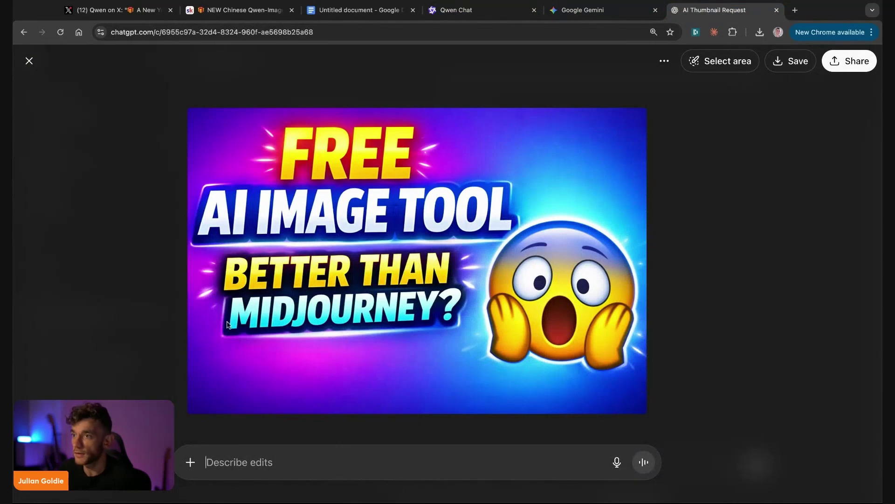
Step: Compare the enlarged YouTube thumbnail images from Gemini, Qwen Chat and ChatGPT
click(585, 10)
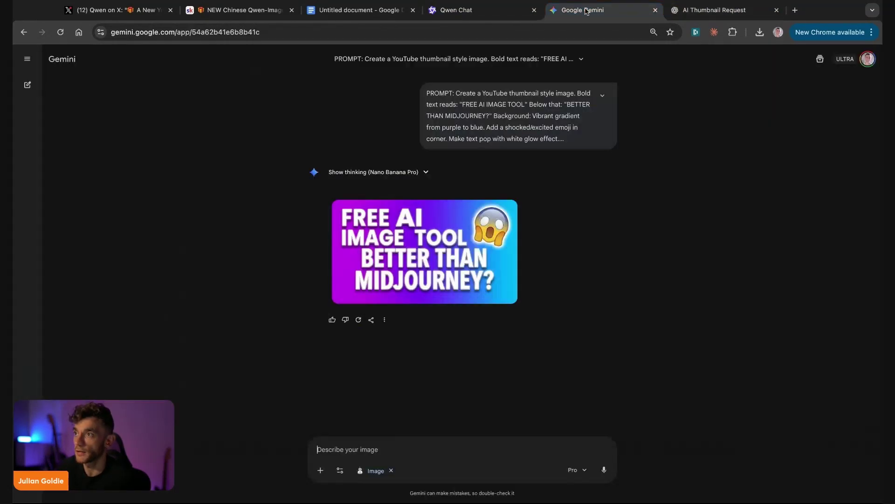
click(451, 237)
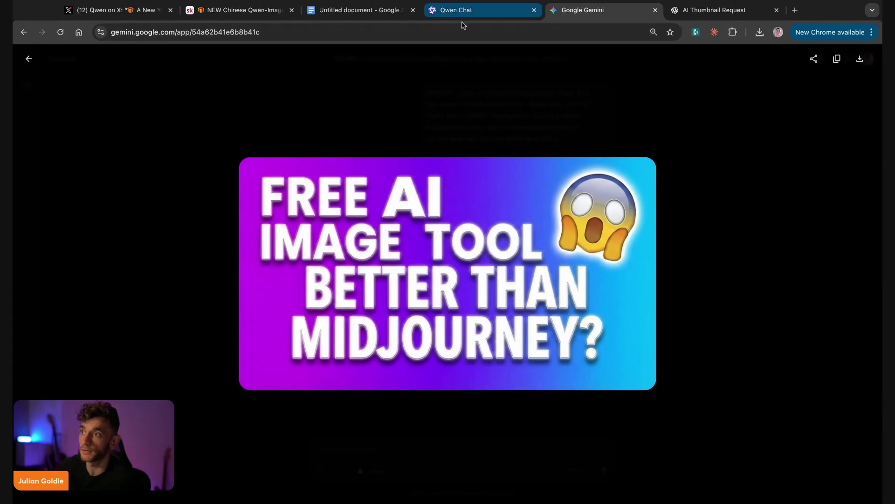
click(483, 17)
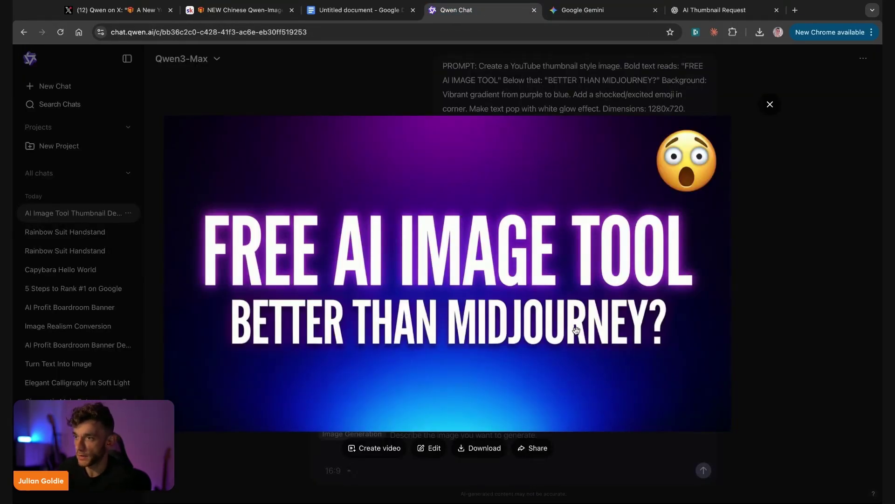
click(723, 14)
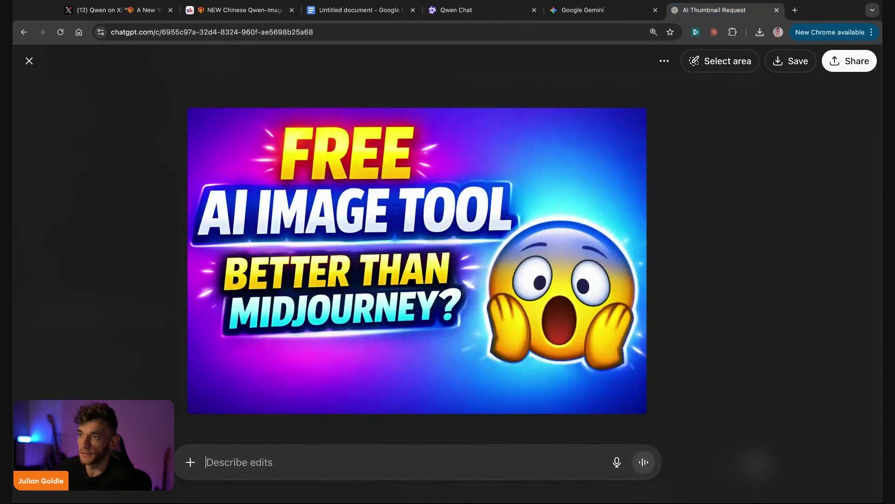
Step: Add a TEST 5 entry with the YouTube thumbnail prompt below Test 4 in the results document
click(363, 11)
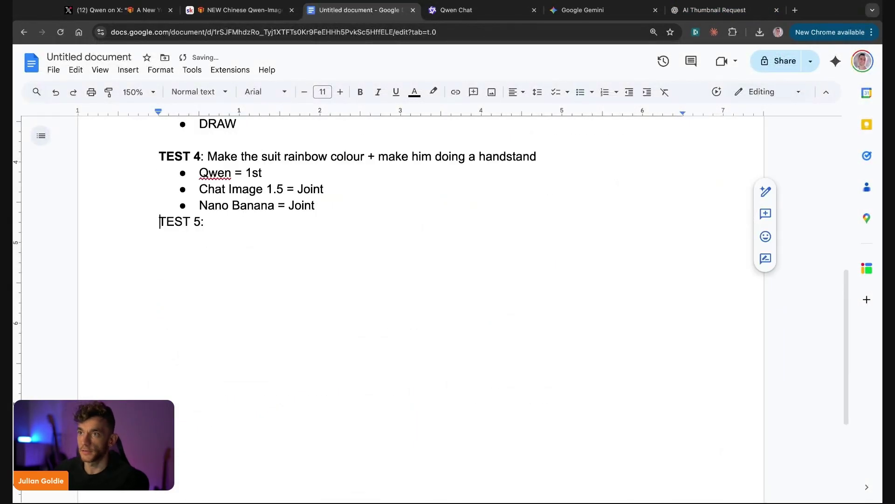
key(Return)
key(super+shift+Right)
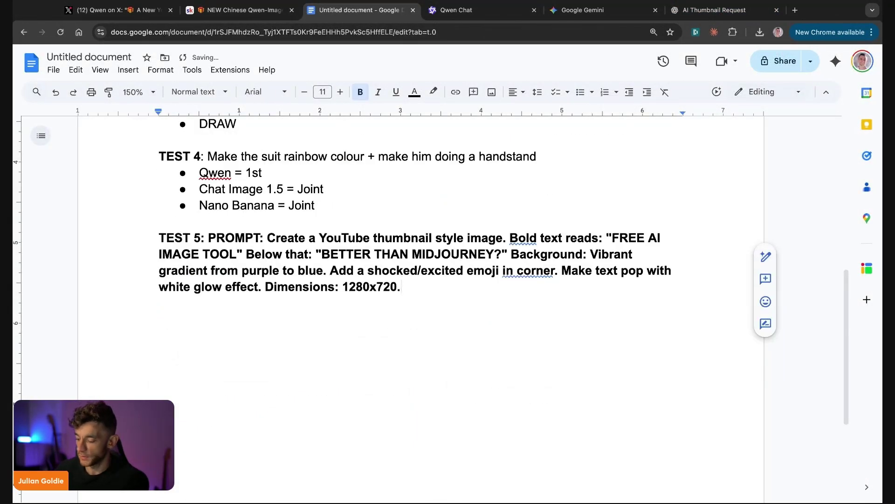
key(Return)
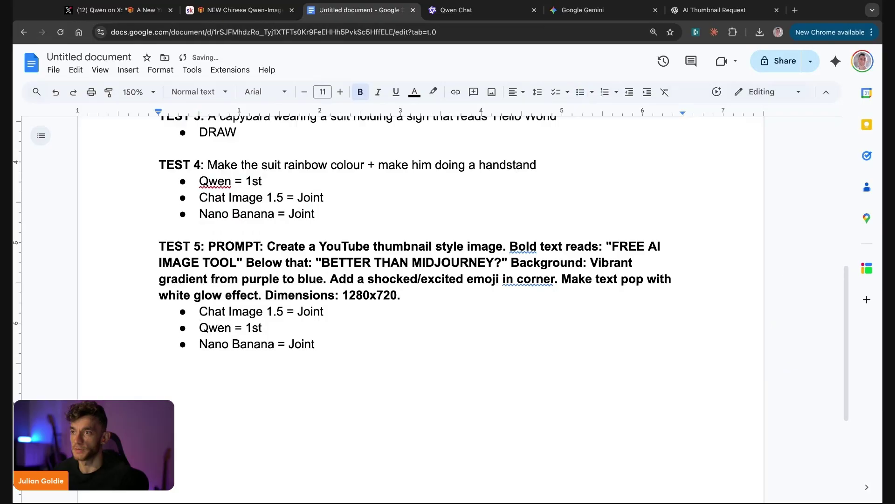
key(ctrl+Home)
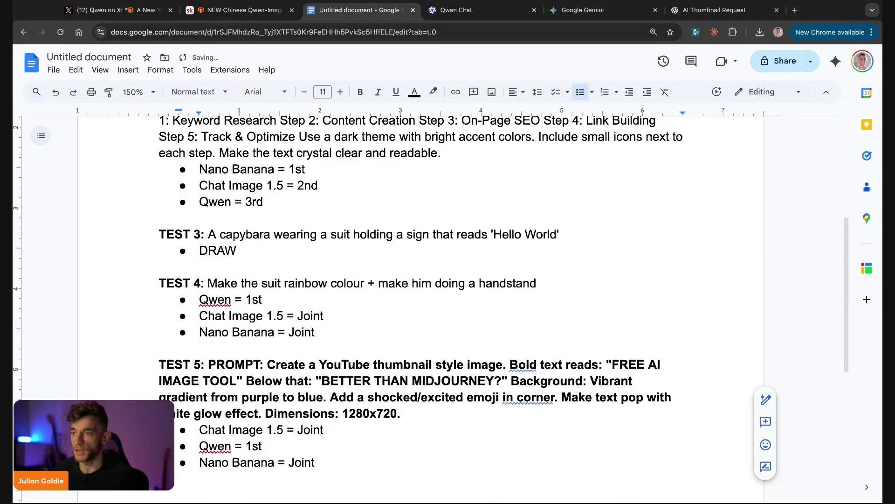
Step: Add the Test 5 ranking bullets beneath its prompt, with Chat Image 1.5 as 1st
key(BackSpace)
key(BackSpace)
key(BackSpace)
key(BackSpace)
key(BackSpace)
text(1st)
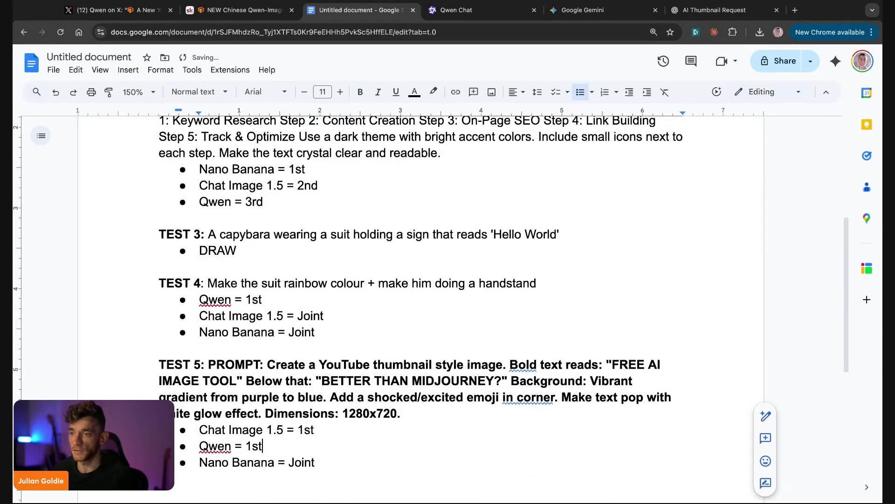
Step: Set the Test 5 rankings to Qwen = 2nd and Nano Banana = 3rd
key(super+Left)
key(shift+Down)
key(super+x)
key(super+z)
key(BackSpace)
key(BackSpace)
key(BackSpace)
text(2nd)
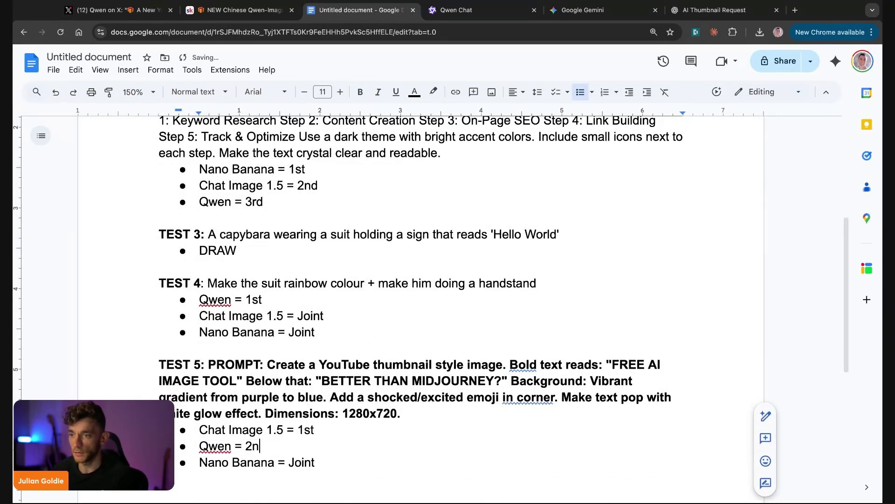
key(Down)
key(End)
key(ctrl+shift+Left)
text(3rd)
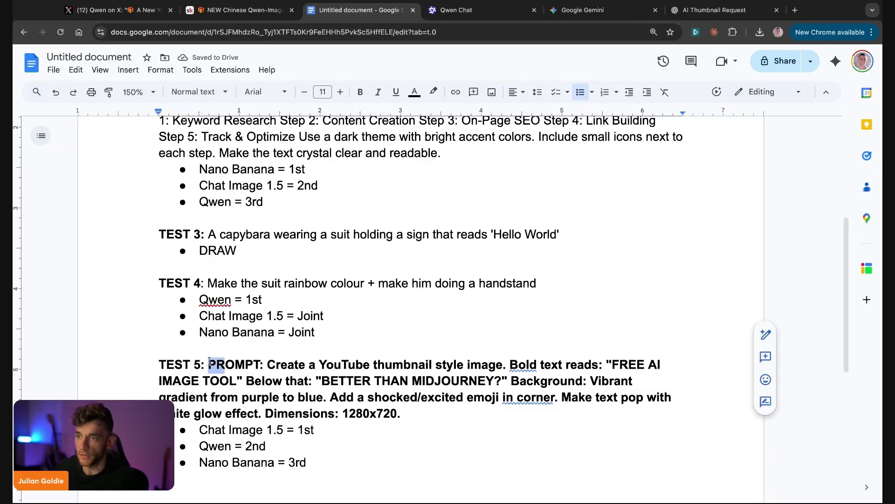
Step: Remove the bold formatting from the Test 5 prompt text, keeping the TEST 5 label bold
drag(212, 363, 520, 424)
key(ctrl+b)
click(494, 401)
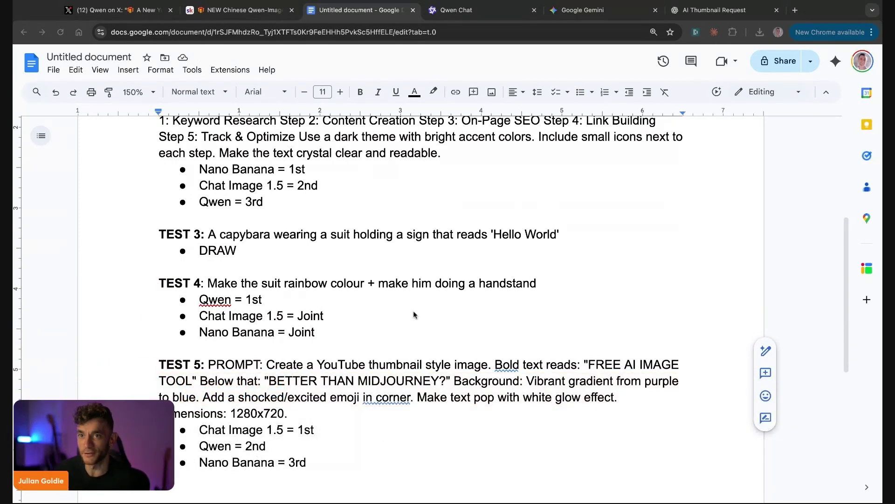
Step: Review the recorded prompts and rankings from Test 1 through Test 5
scroll(414, 315, up, 10)
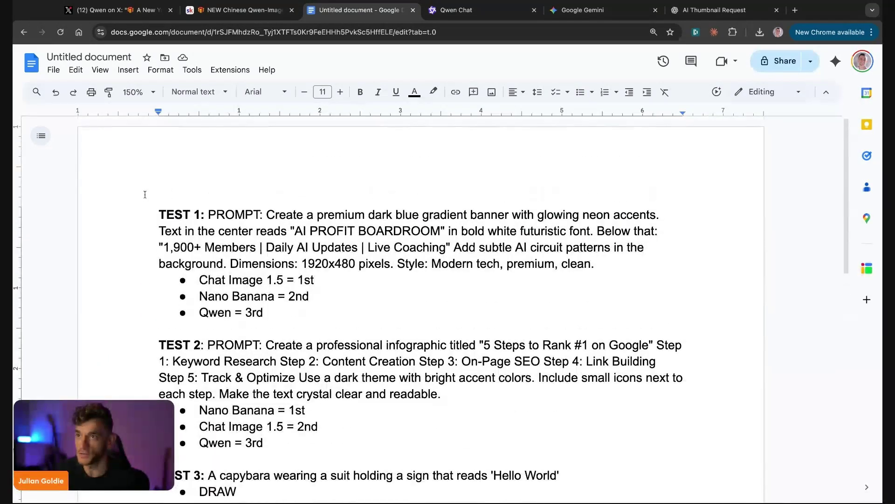
drag(137, 192, 273, 315)
scroll(278, 276, down, 3)
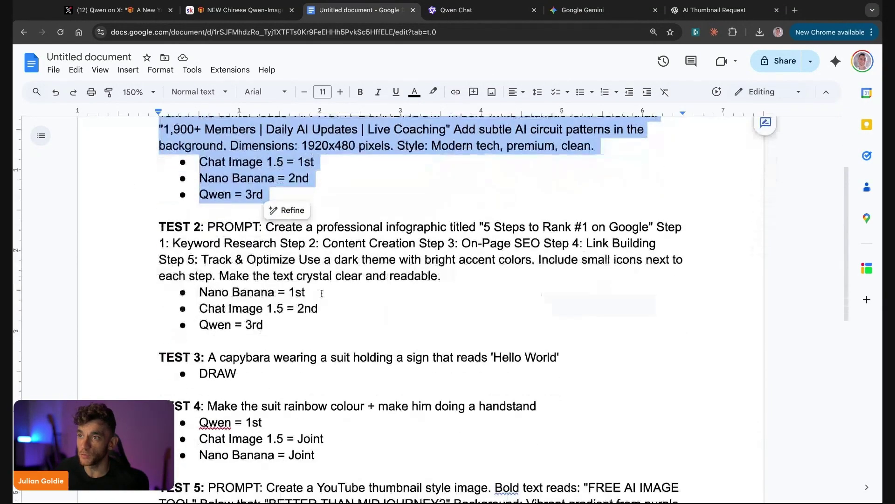
scroll(279, 275, down, 3)
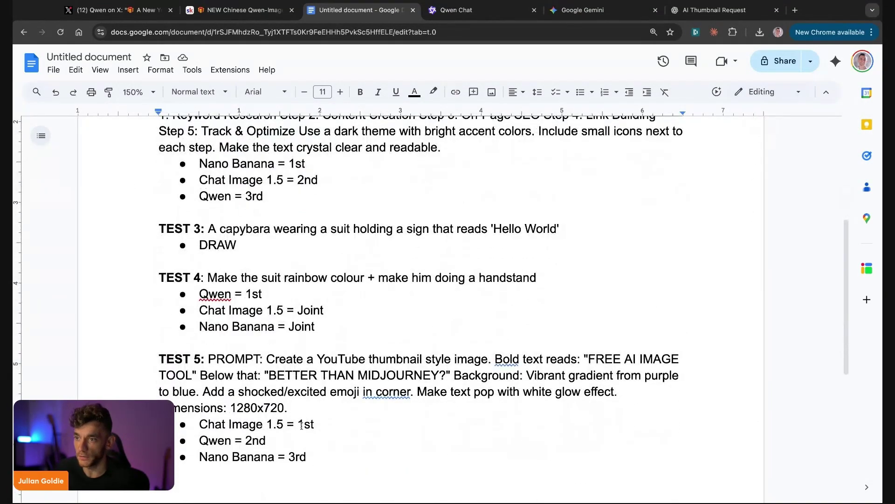
drag(326, 425, 199, 424)
scroll(238, 353, up, 5)
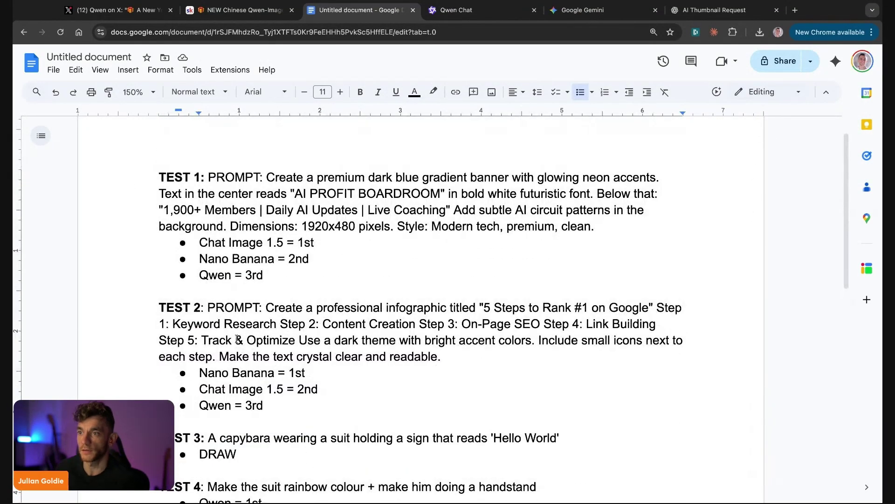
scroll(238, 339, down, 3)
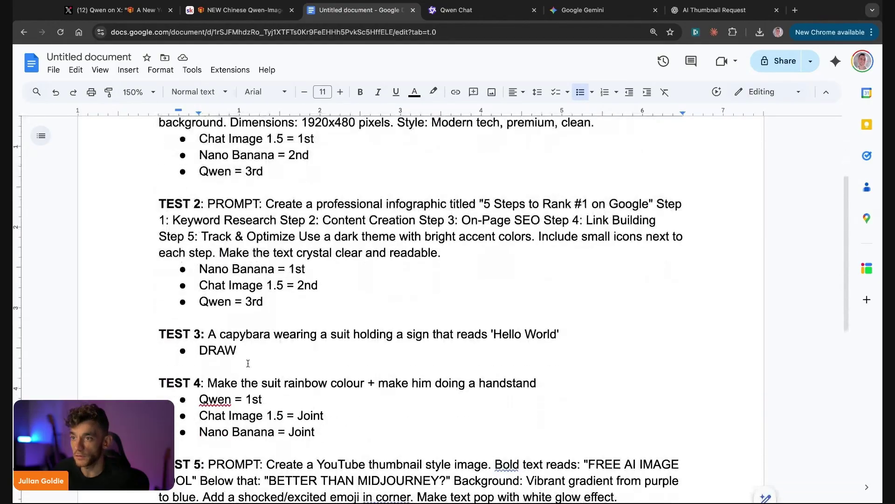
click(192, 350)
double_click(192, 349)
drag(174, 385, 317, 433)
scroll(327, 434, down, 2)
click(375, 418)
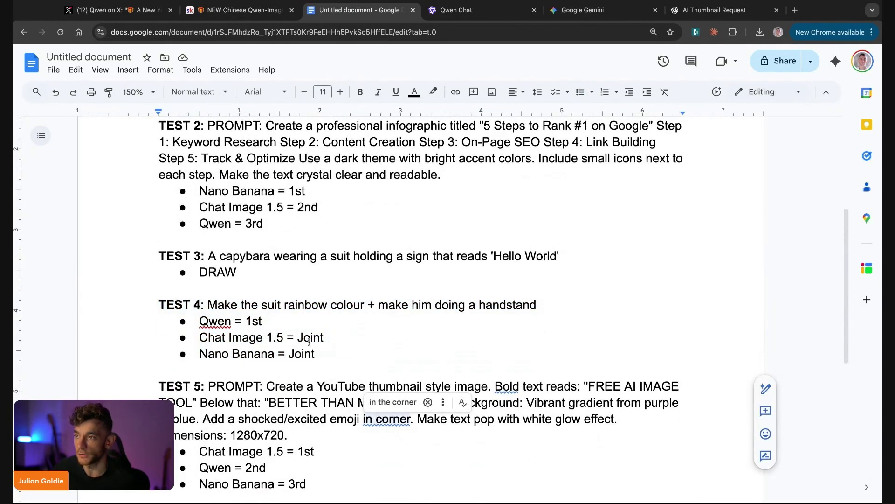
Step: Recheck the rankings across all tests, highlighting Nano Banana's result in Test 2
scroll(290, 261, up, 5)
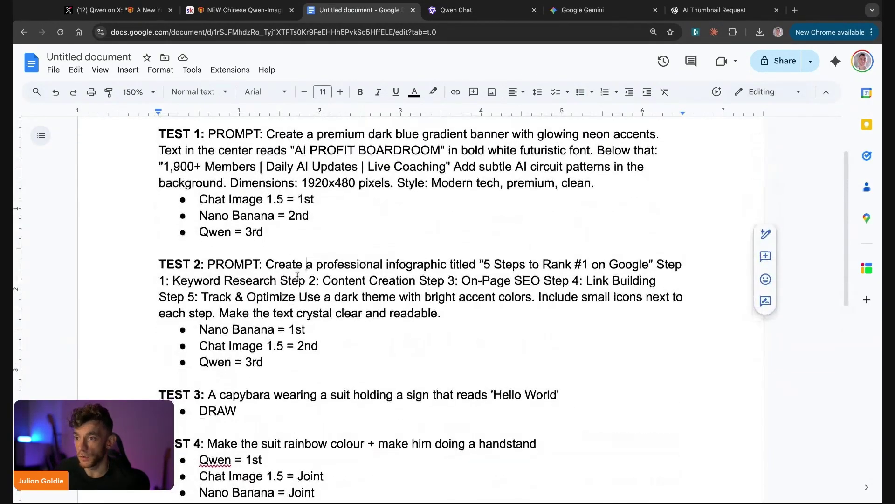
scroll(299, 268, down, 4)
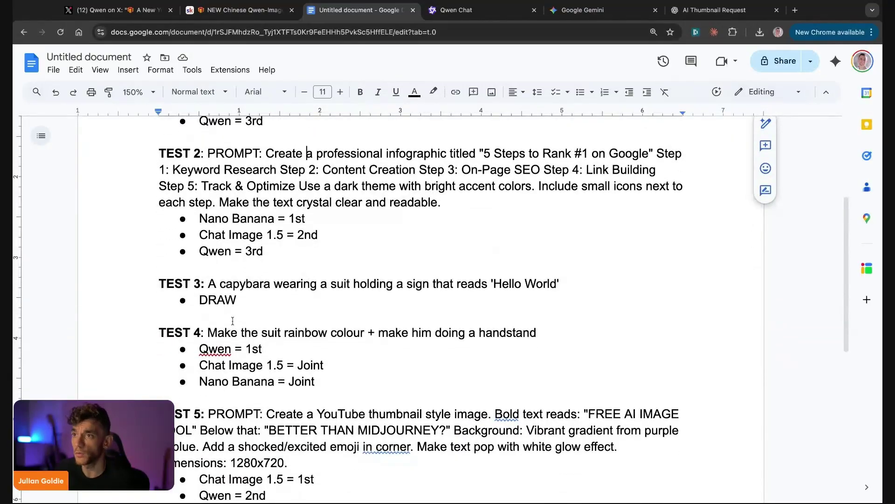
scroll(257, 393, down, 4)
scroll(259, 326, up, 7)
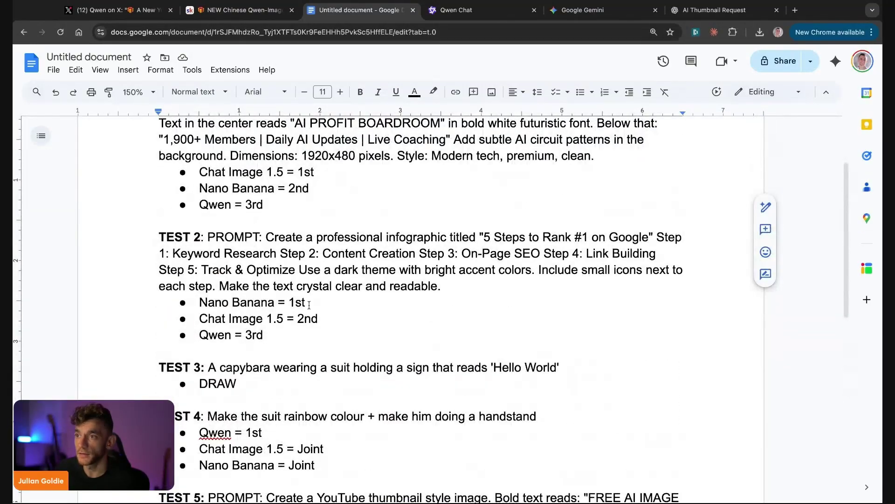
drag(309, 305, 200, 303)
scroll(291, 255, up, 4)
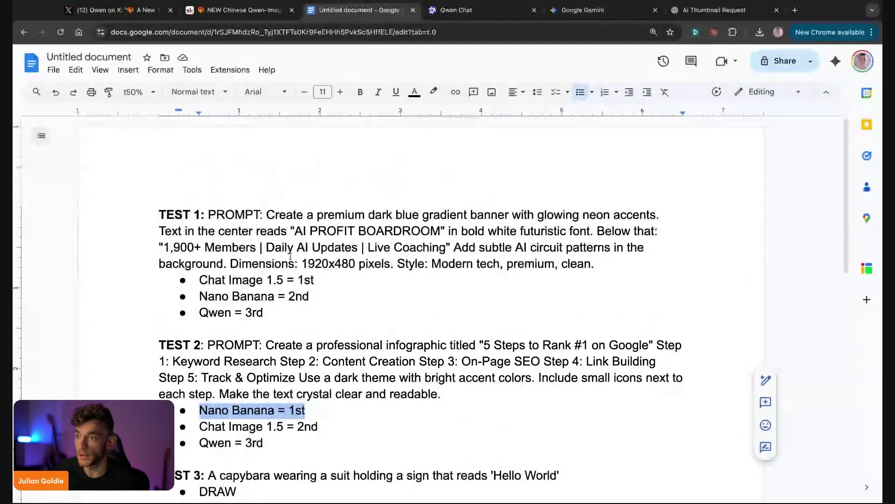
scroll(290, 256, down, 7)
Step: Close the enlarged thumbnail in Qwen Chat and close the Gemini and ChatGPT pages
click(461, 9)
key(Escape)
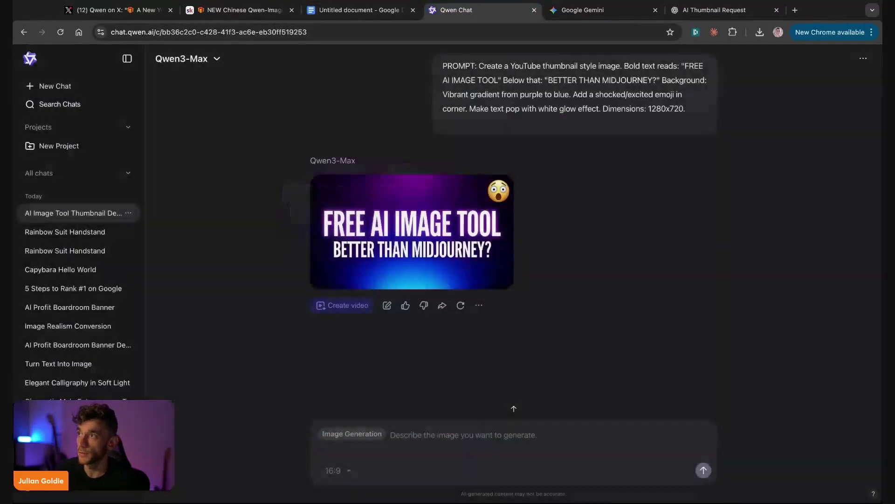
middle_click(612, 15)
middle_click(612, 15)
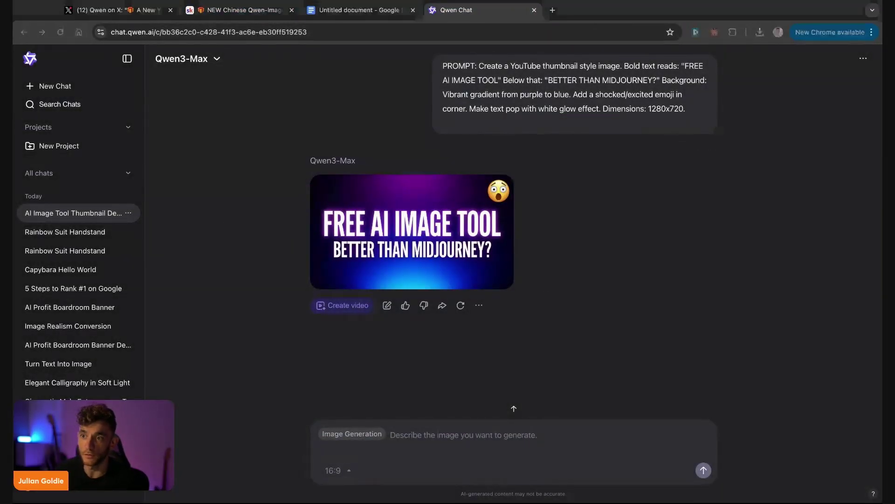
Step: Return to the Qwen-Image-2512 classroom lesson and look over its resources and links
click(240, 10)
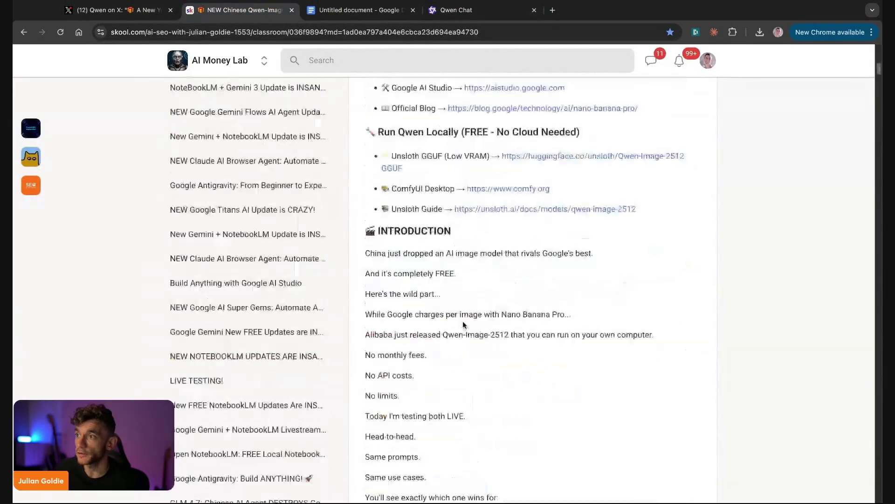
scroll(359, 280, down, 5)
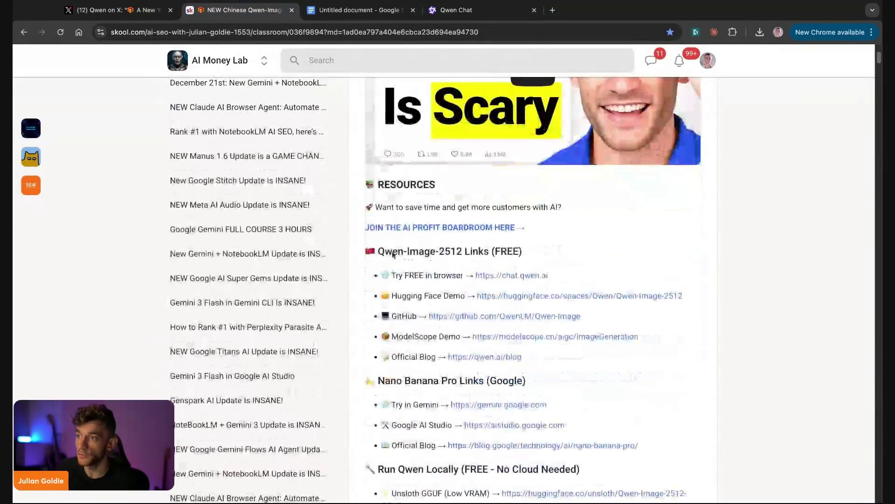
drag(363, 163, 639, 447)
scroll(384, 293, up, 5)
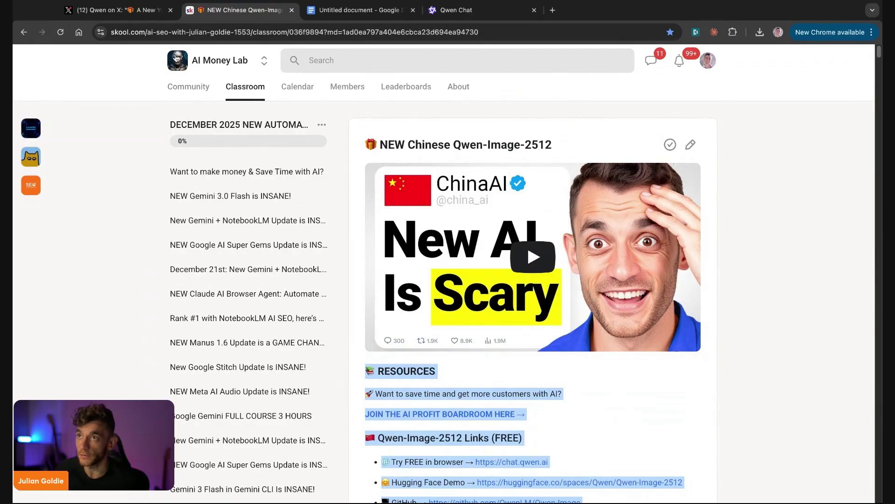
Step: Open the AI Money Lab community feed and browse its posts
click(177, 59)
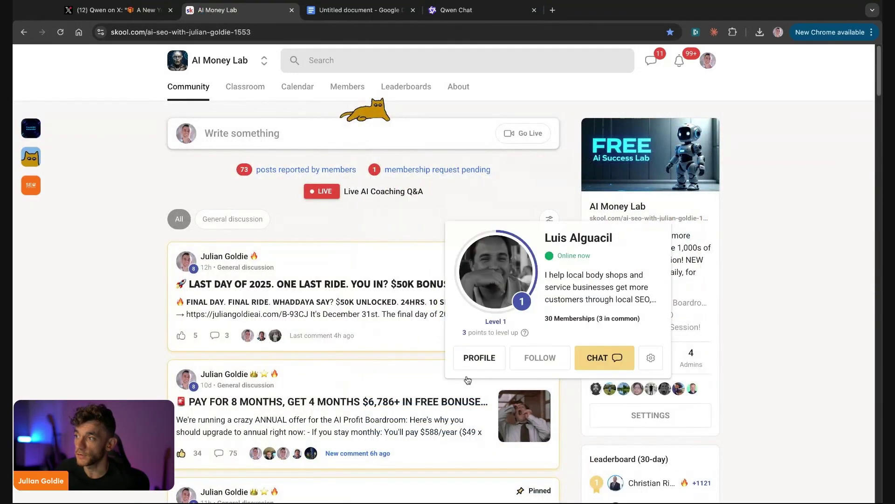
scroll(116, 372, down, 15)
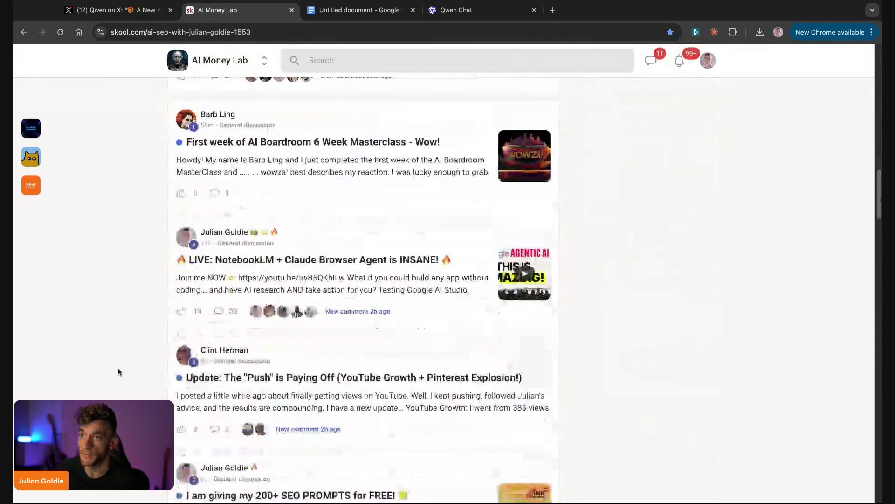
scroll(119, 371, down, 15)
scroll(119, 371, up, 10)
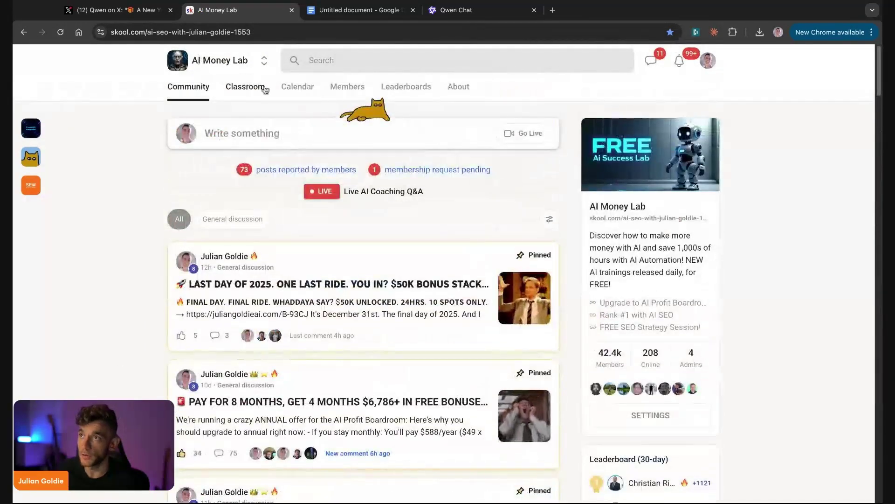
Step: Open the December 2025 automations course in the classroom and view its "NEW Gemini 3.0 Flash is INSANE!" lesson
click(245, 87)
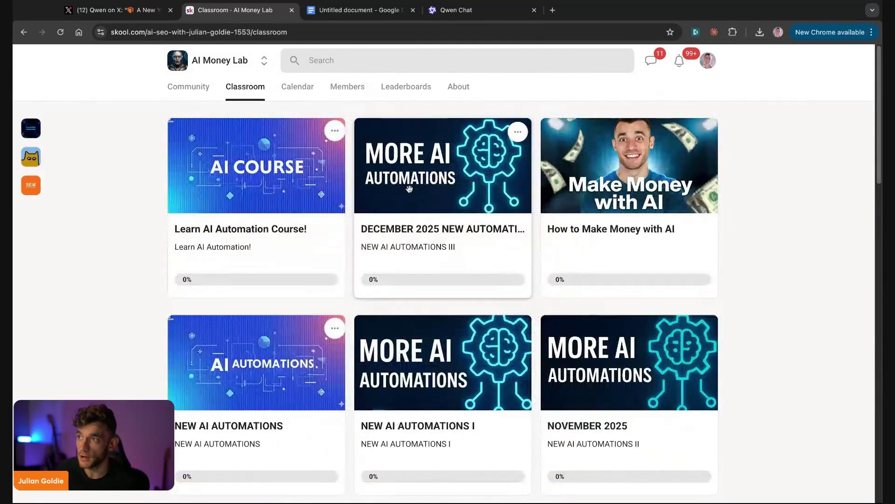
click(409, 188)
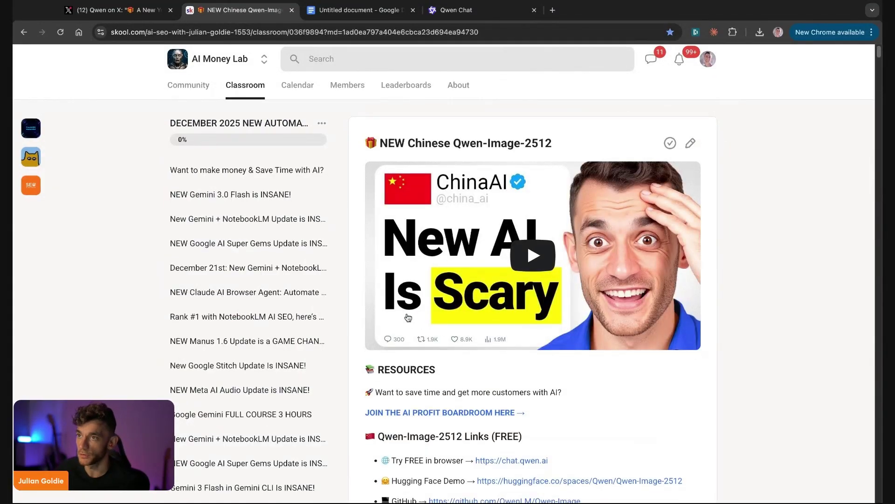
scroll(408, 317, down, 1)
click(280, 195)
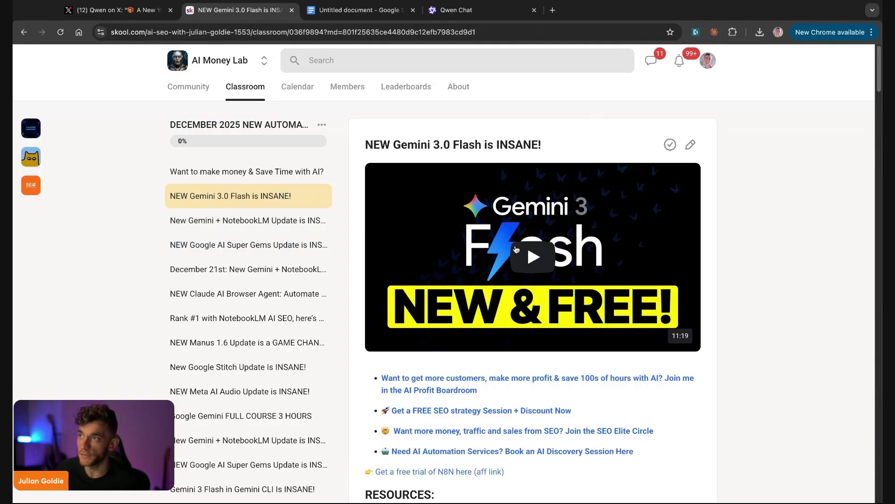
Step: Look through the Gemini 3 Flash lesson's SOP and prompts, and browse the course's other lessons
scroll(516, 252, down, 20)
scroll(514, 253, up, 20)
scroll(205, 283, down, 15)
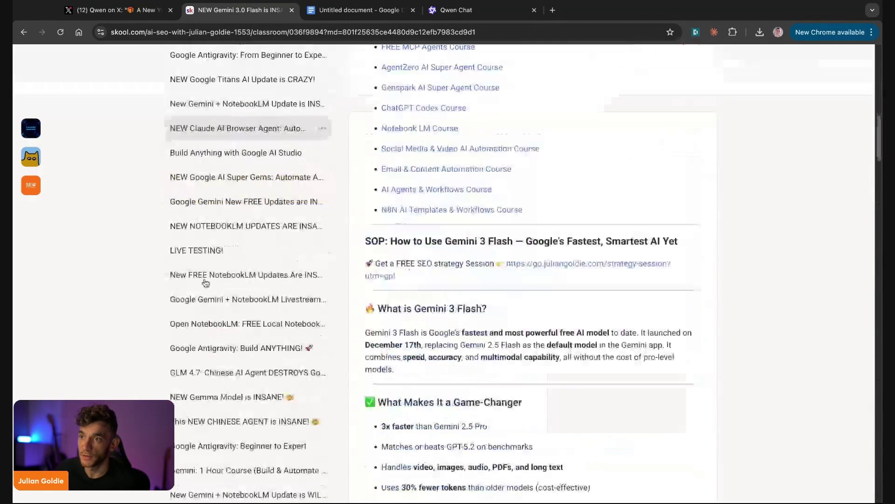
scroll(206, 282, down, 5)
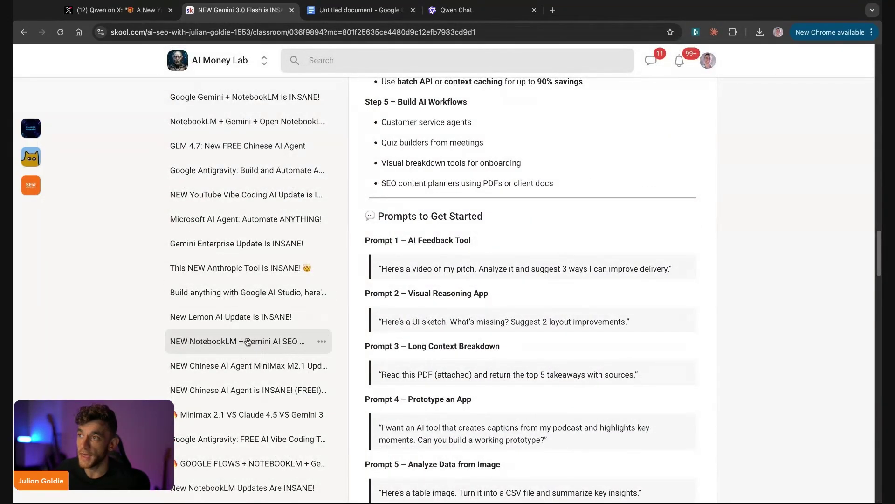
scroll(439, 342, down, 15)
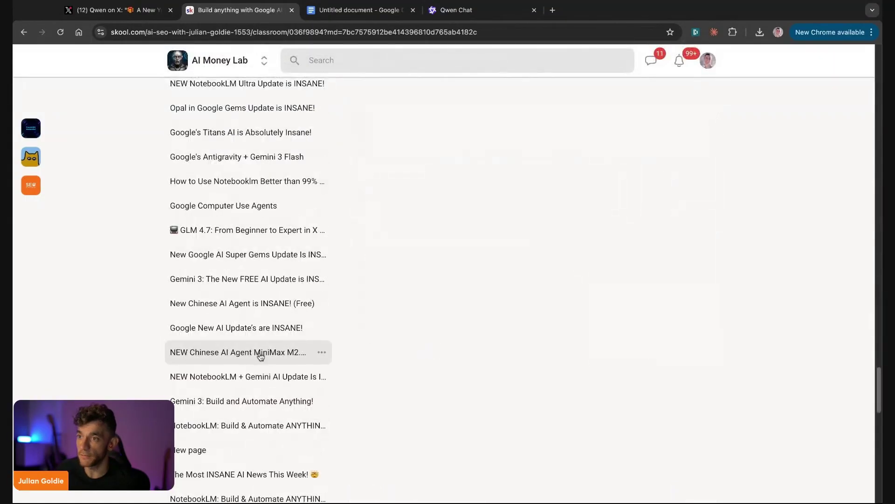
Step: Open the "New Gemini + NotebookLM Update" lesson in the December 2025 course and look through its SOP and 30-day roadmap
scroll(260, 356, down, 10)
click(241, 279)
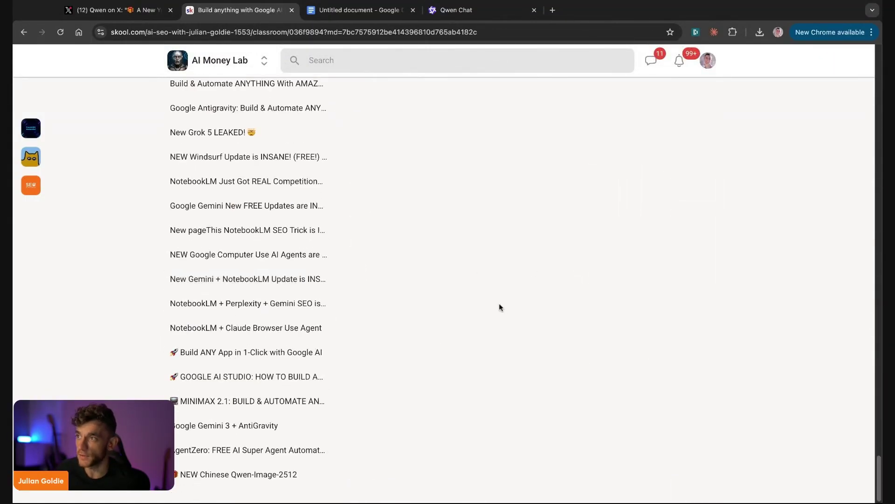
drag(538, 145, 374, 139)
scroll(524, 219, down, 20)
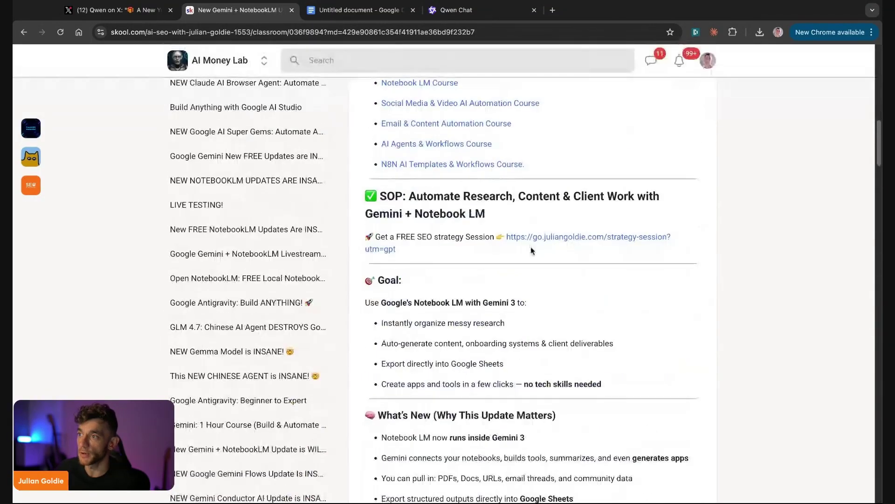
scroll(519, 257, down, 20)
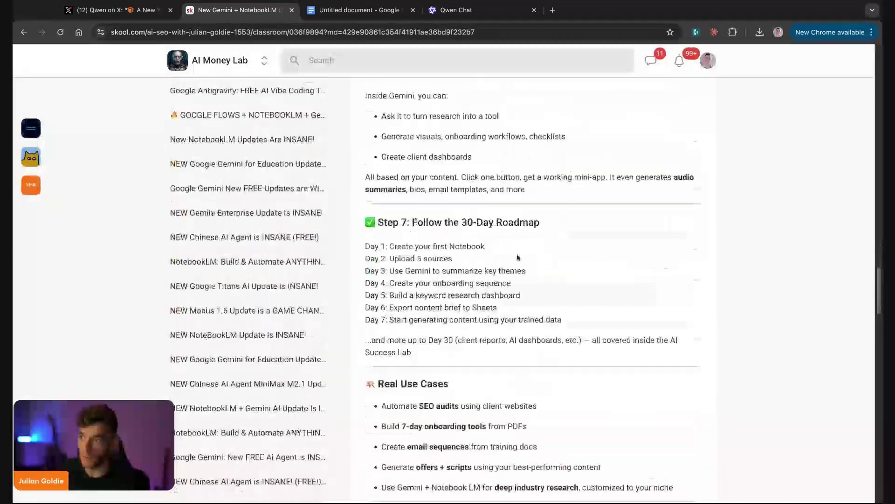
scroll(252, 368, down, 2)
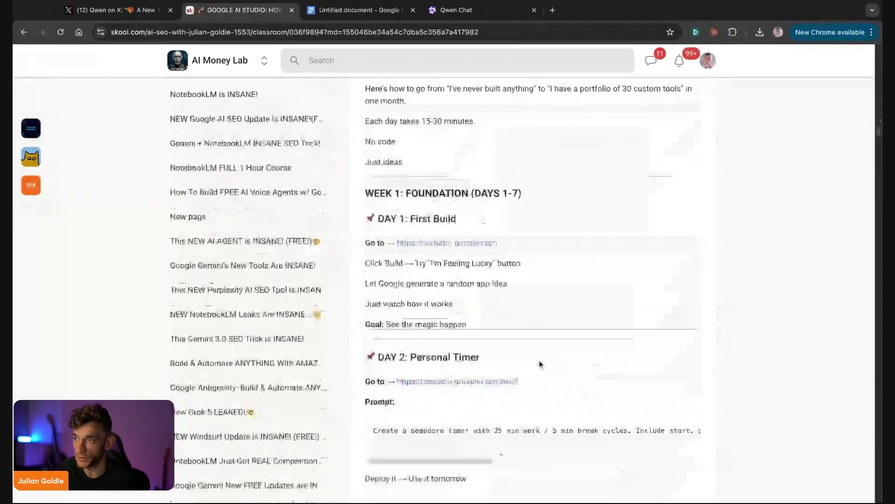
Step: Open the "GOOGLE AI STUDIO" how-to-build lesson and look through its live-build prompts and daily plan
scroll(539, 362, down, 20)
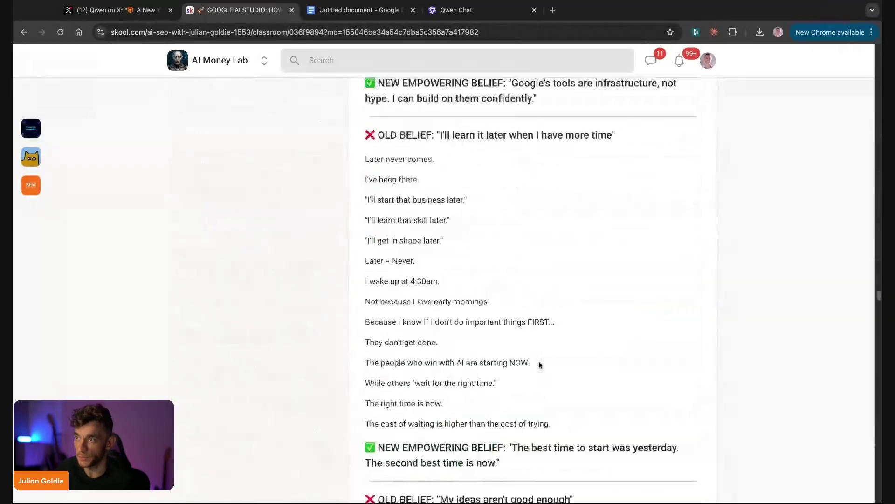
scroll(539, 362, up, 20)
scroll(540, 361, up, 20)
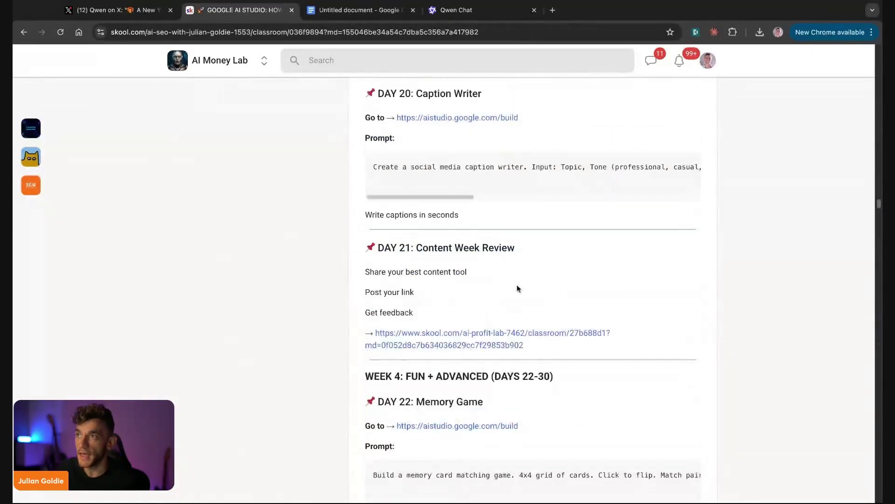
scroll(570, 252, up, 20)
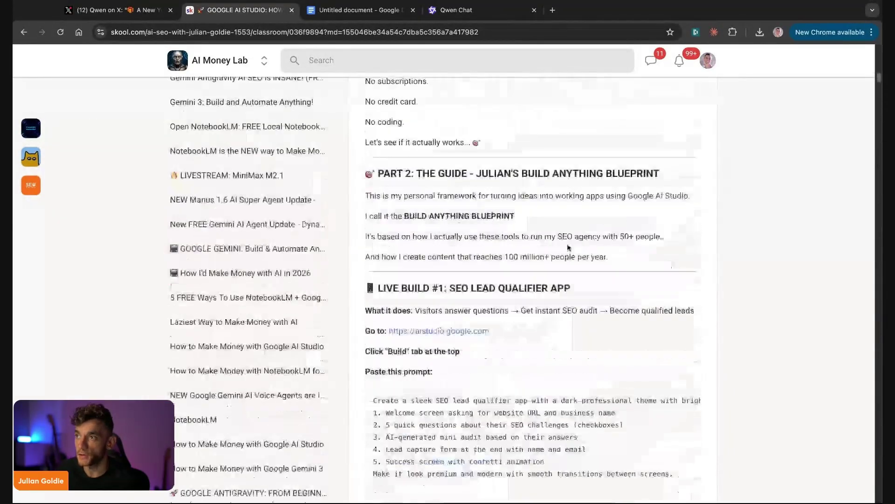
scroll(492, 320, down, 10)
scroll(449, 325, down, 20)
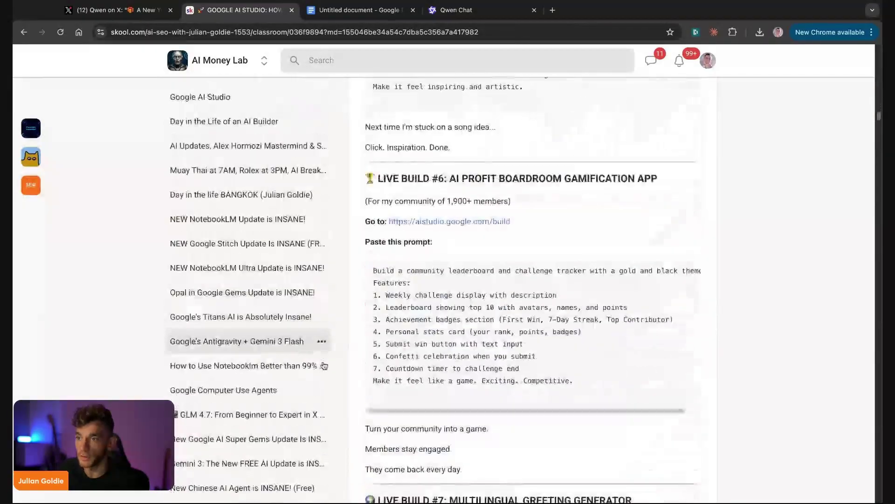
scroll(228, 386, down, 15)
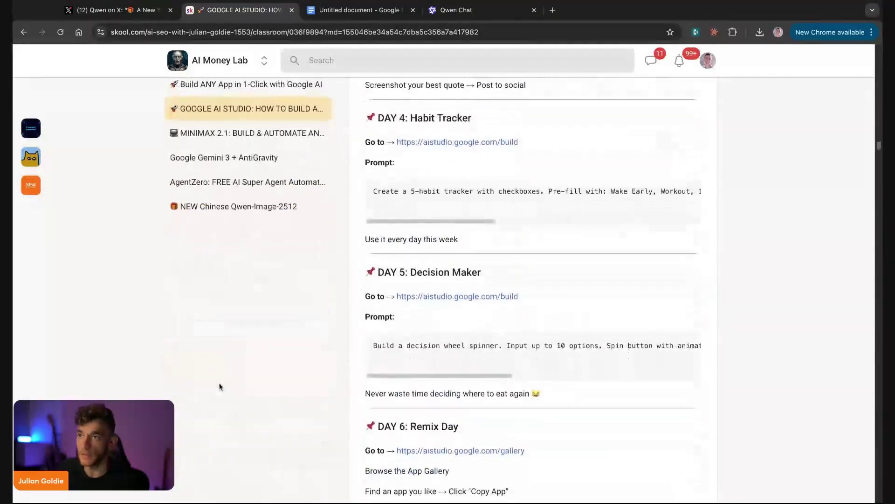
Step: Open the "NEW Chinese Qwen-Image-2512" lesson and review its 30-day image AI plan through the Day 7 batch prompt
click(256, 204)
scroll(652, 357, down, 20)
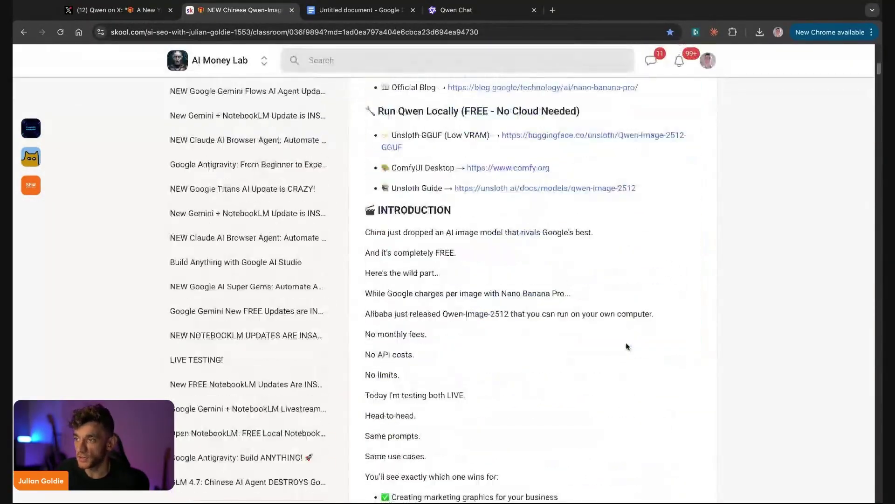
scroll(626, 347, down, 20)
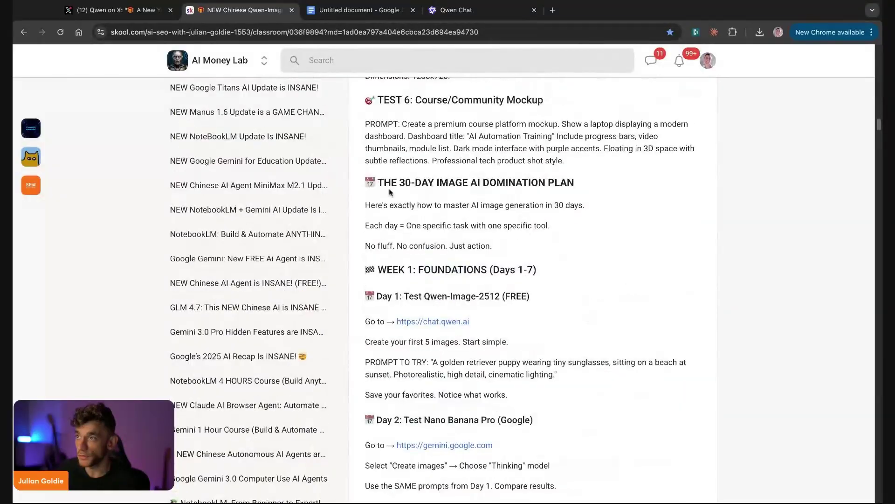
drag(355, 176, 535, 193)
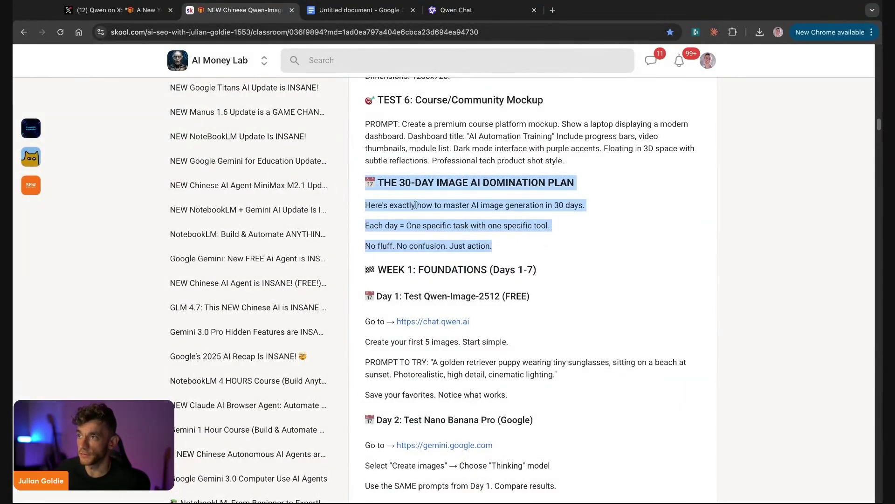
click(367, 204)
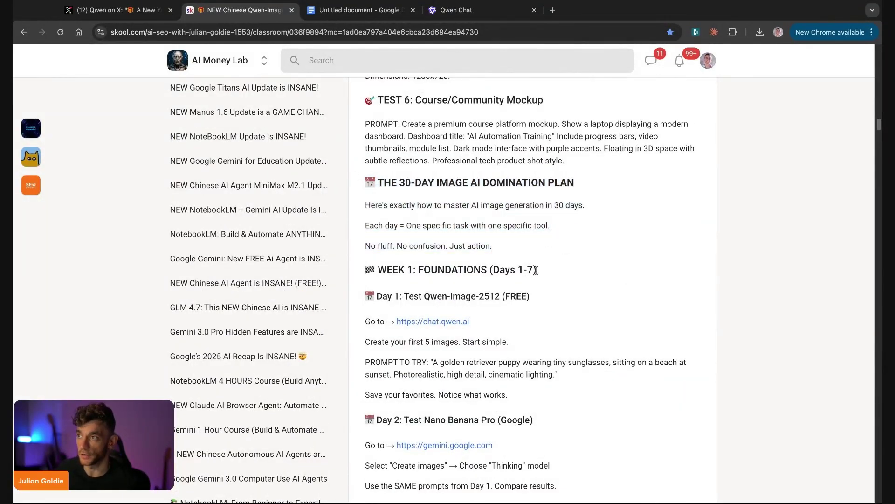
scroll(536, 271, down, 20)
drag(380, 317, 578, 330)
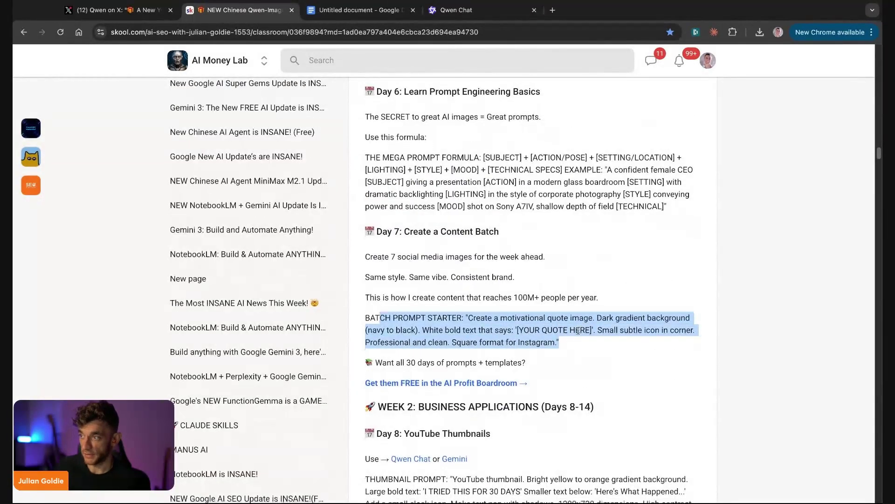
Step: Review the "New Empowering Beliefs You Need to Win with AI" section and the closing material that follows it
scroll(579, 331, down, 20)
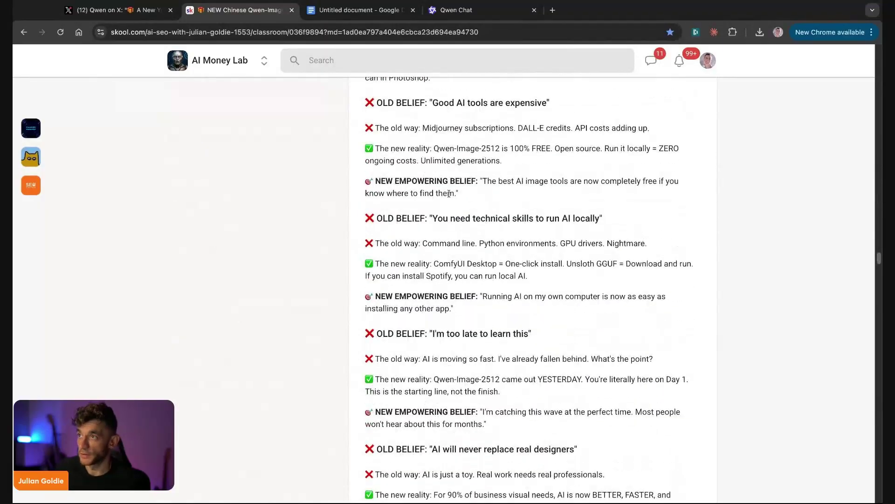
scroll(449, 194, up, 10)
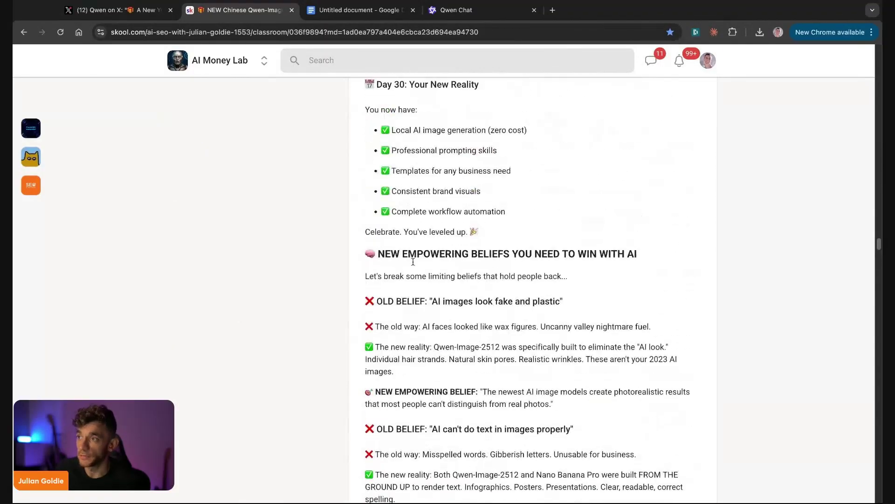
scroll(414, 262, down, 1)
triple_click(355, 231)
click(1, 306)
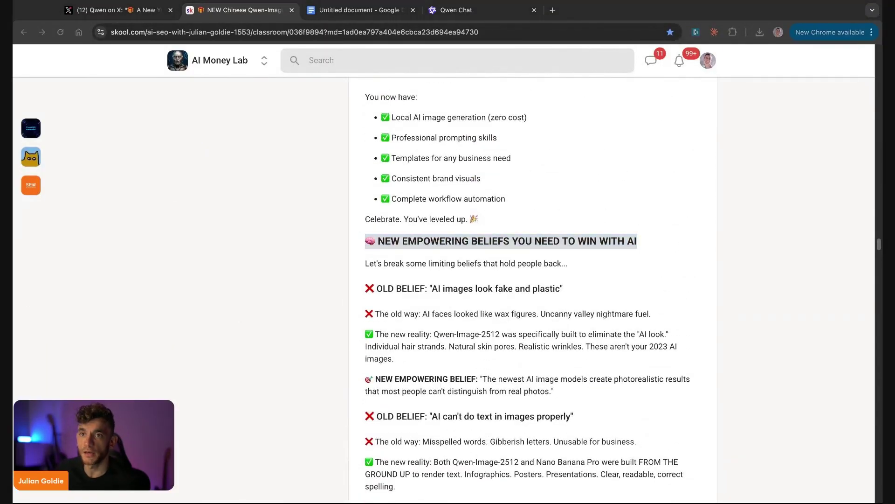
key(super+Tab)
click(396, 344)
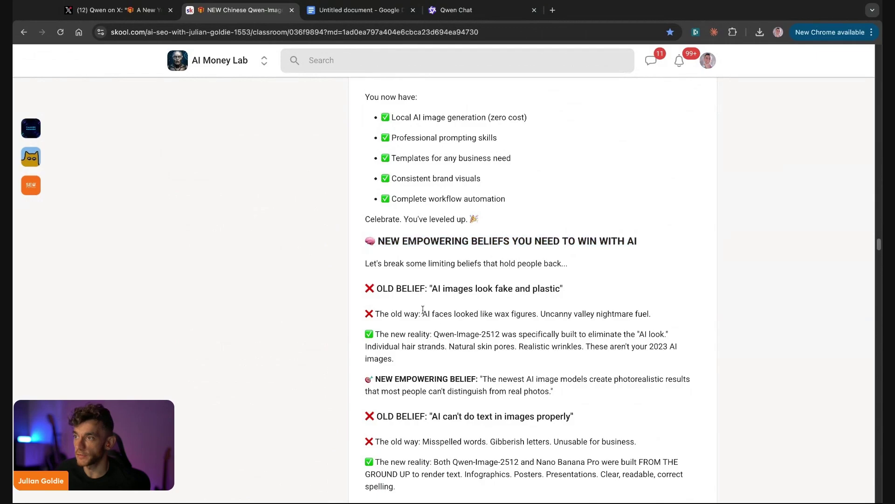
scroll(397, 344, down, 10)
scroll(472, 298, down, 20)
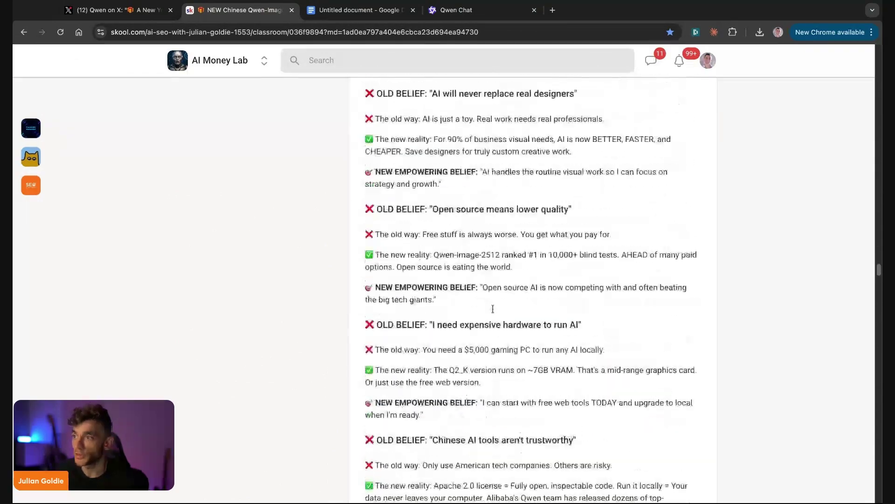
scroll(475, 317, down, 20)
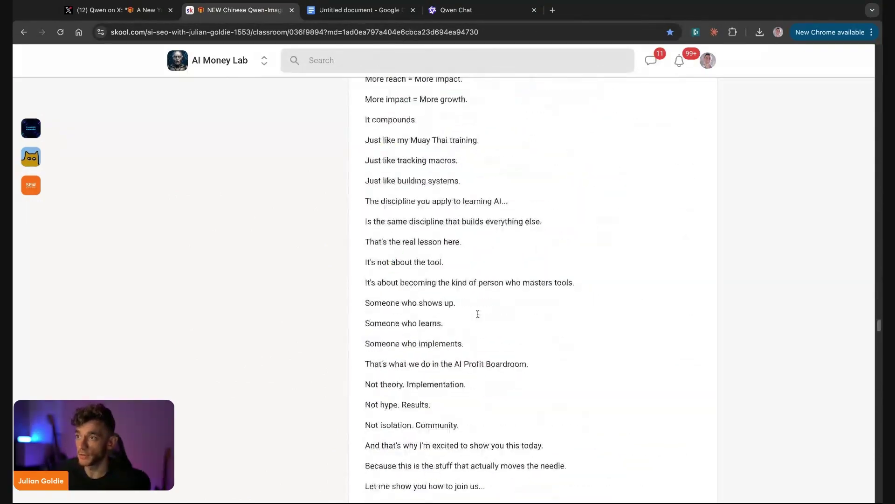
scroll(492, 303, down, 20)
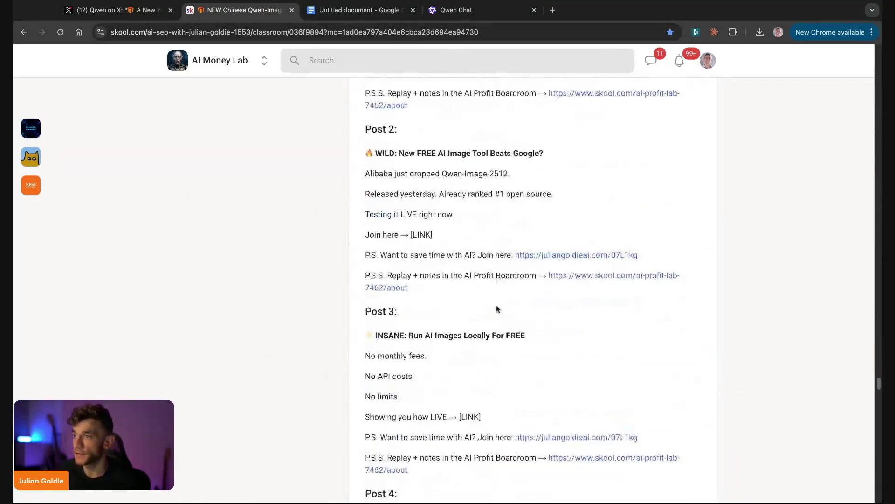
Step: Browse the lesson's "100+ AI Image Prompts" section, from Business & Marketing through Infographics & Data to Creative & Artistic
scroll(499, 302, up, 15)
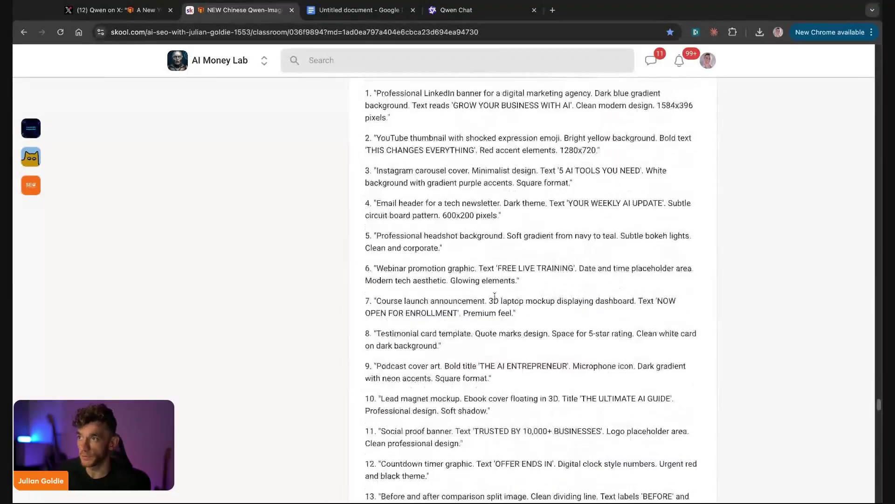
drag(504, 203, 362, 200)
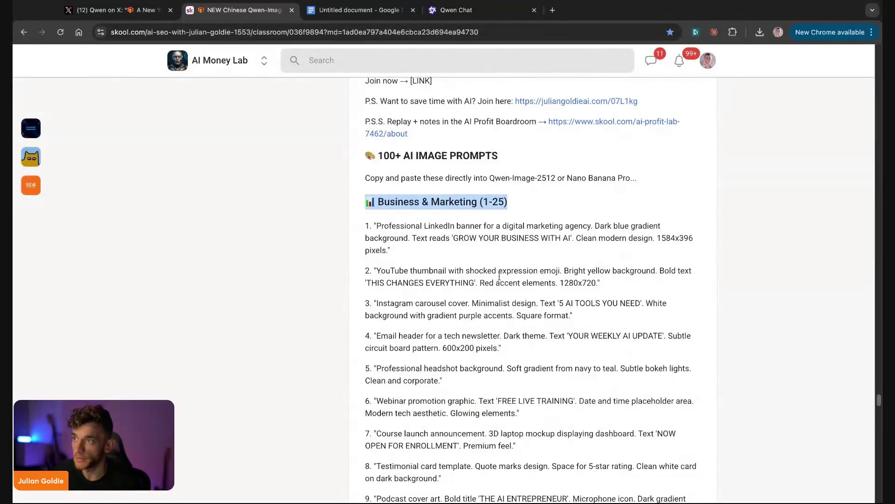
scroll(497, 296, down, 17)
scroll(474, 330, down, 15)
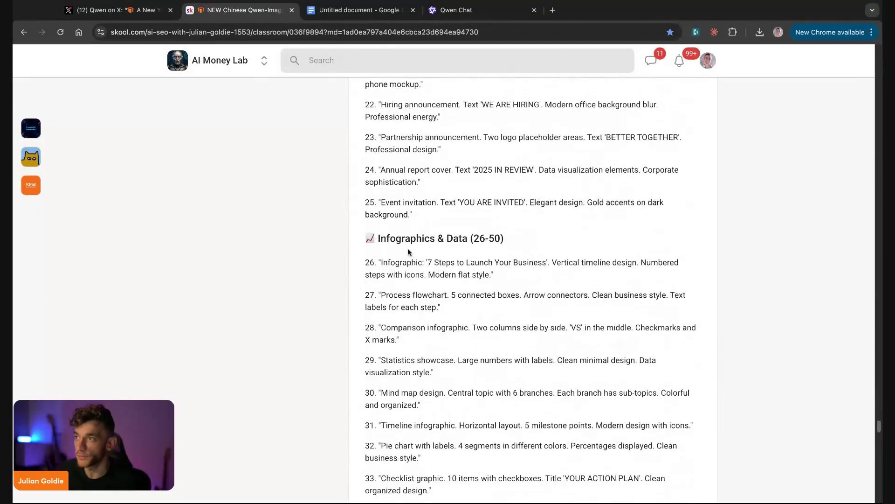
scroll(443, 292, down, 2)
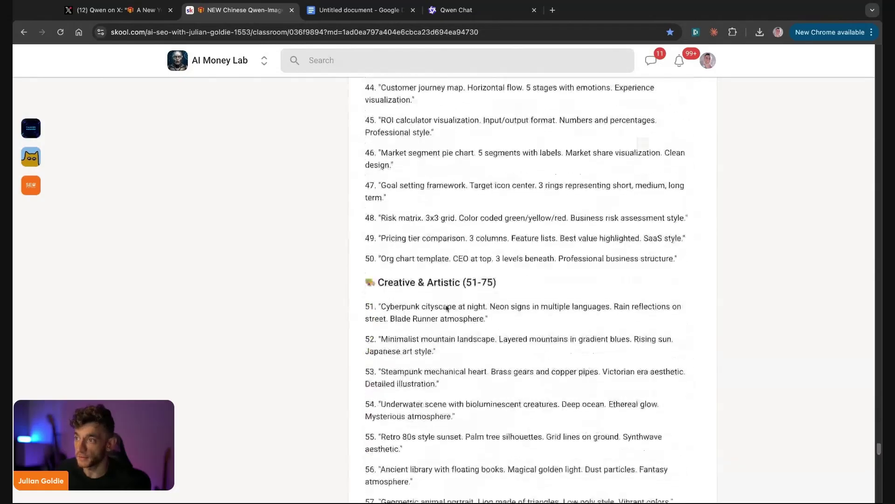
scroll(459, 267, up, 20)
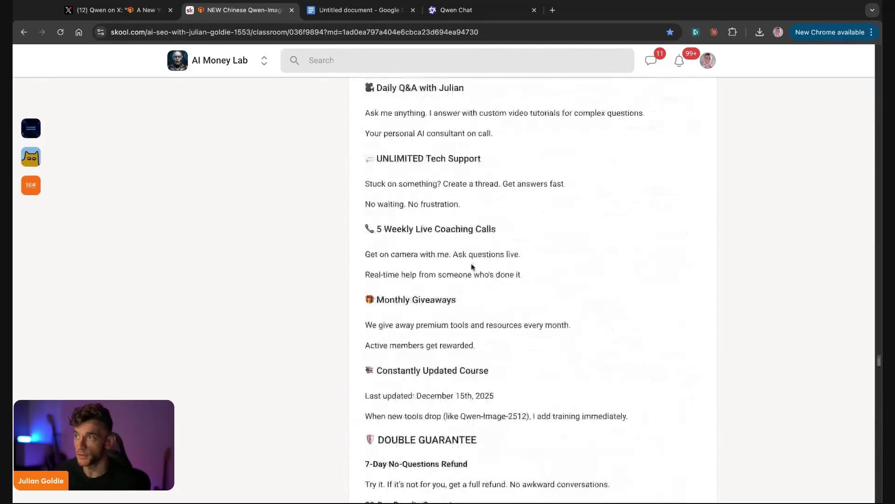
Step: Go to the AI Profit Boardroom community on Skool
key(super+l)
text(ai prof ai)
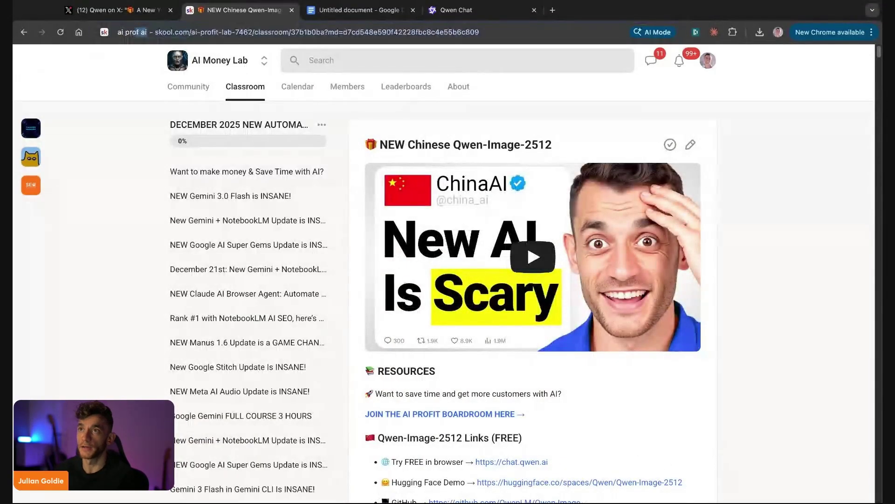
key(Return)
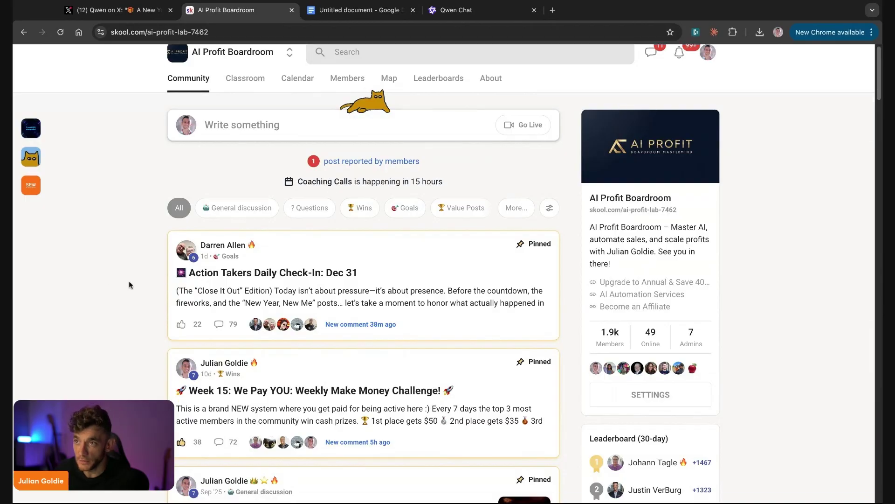
Step: Open the pinned "Action Takers Daily Check-In: Dec 31" post, highlight its comment count, and close the post
click(404, 282)
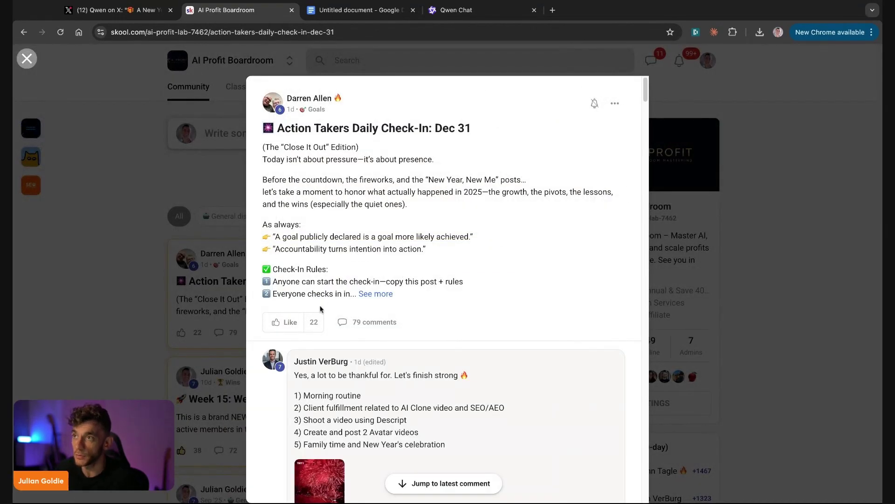
triple_click(396, 324)
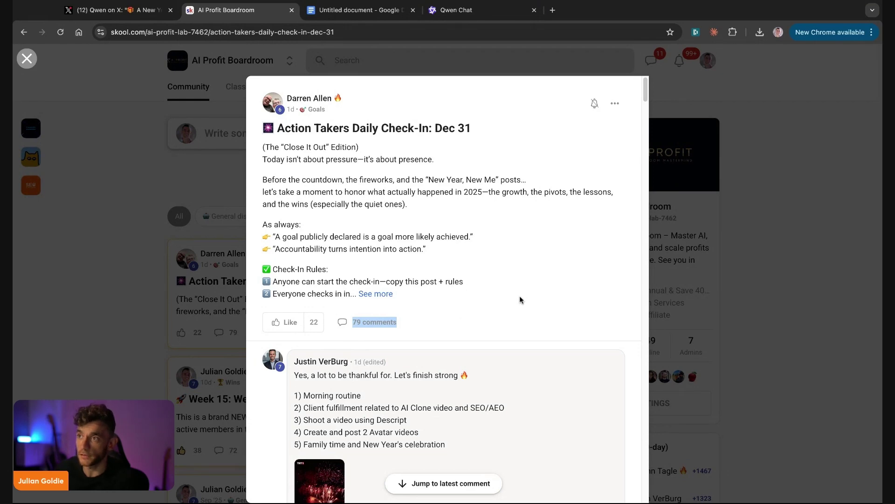
click(520, 297)
click(144, 335)
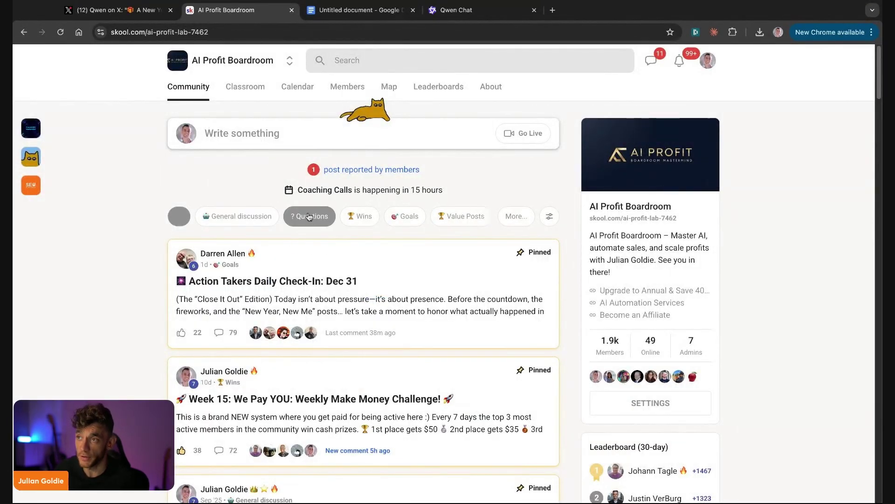
Step: Browse the community's Questions posts, view the "AI video creation" post and its comments, and close it
scroll(326, 260, down, 10)
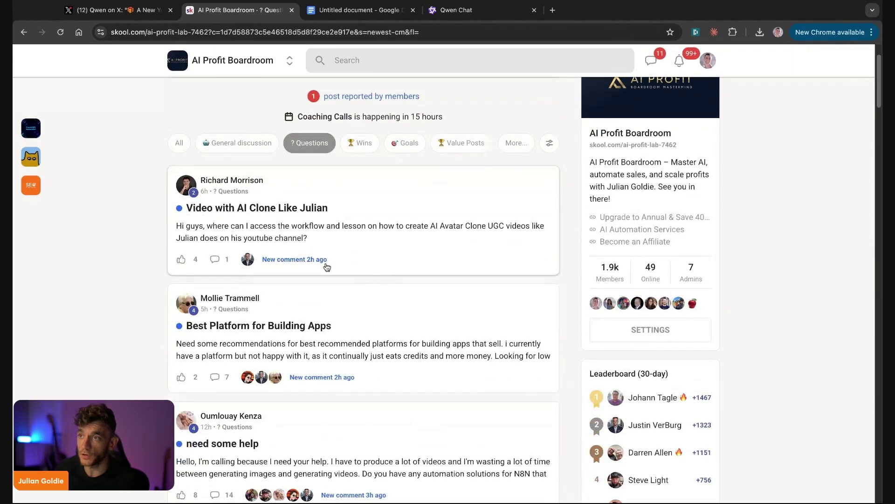
scroll(355, 255, up, 8)
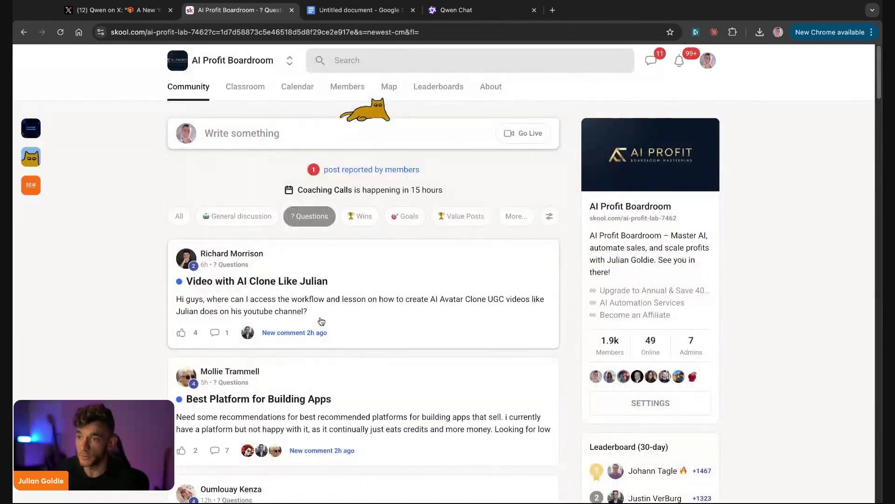
scroll(323, 317, down, 13)
scroll(325, 317, down, 1)
click(380, 333)
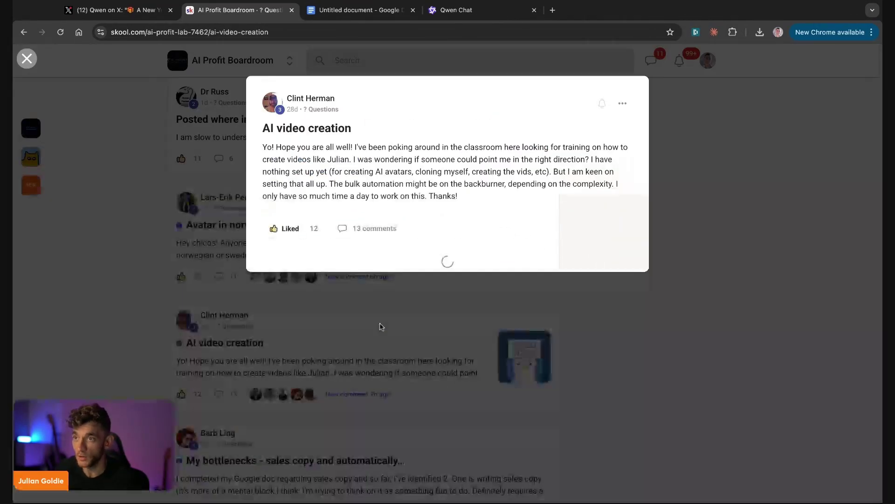
scroll(384, 338, down, 7)
key(Escape)
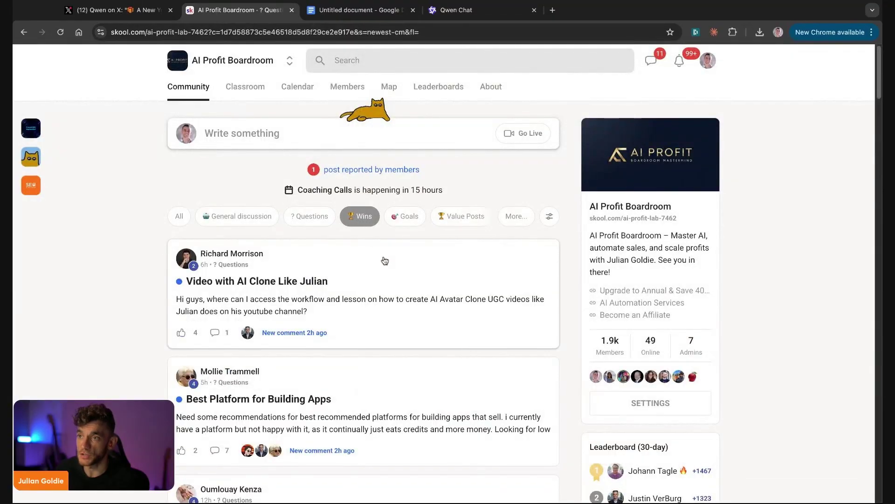
Step: Browse the community's Wins posts down to the older entries and return to the start of the feed
scroll(354, 280, down, 7)
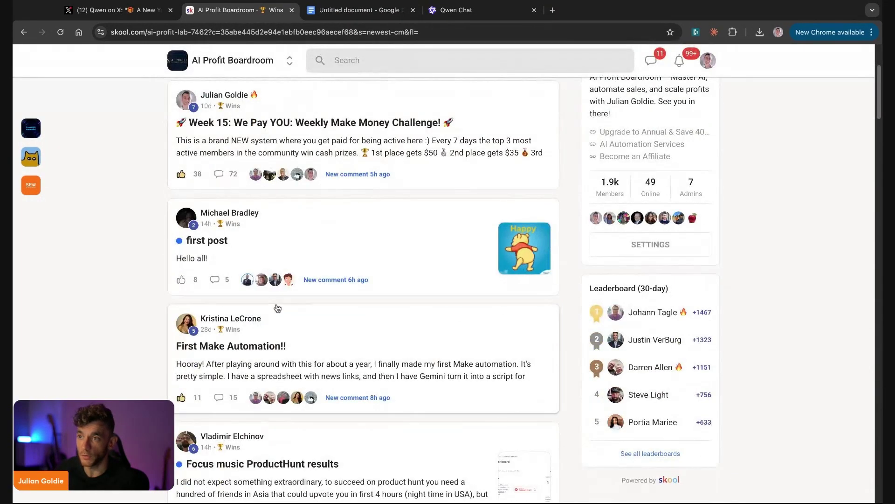
scroll(277, 308, up, 7)
scroll(290, 403, down, 8)
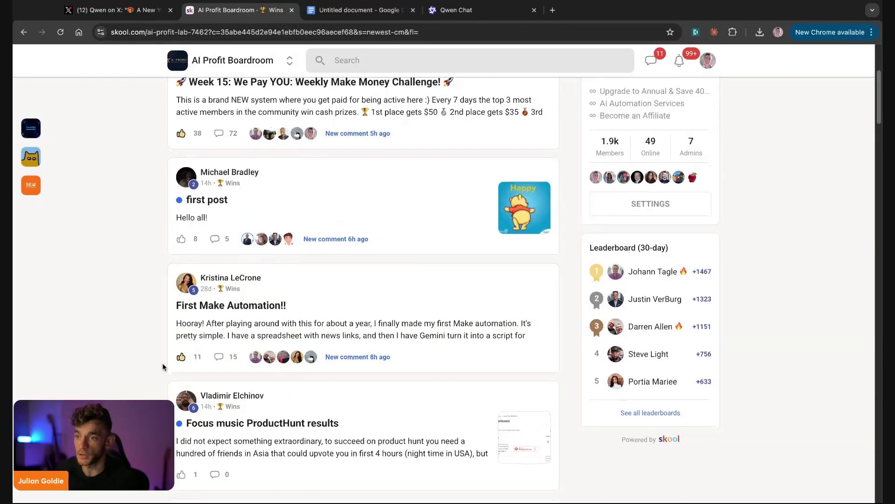
scroll(288, 315, down, 5)
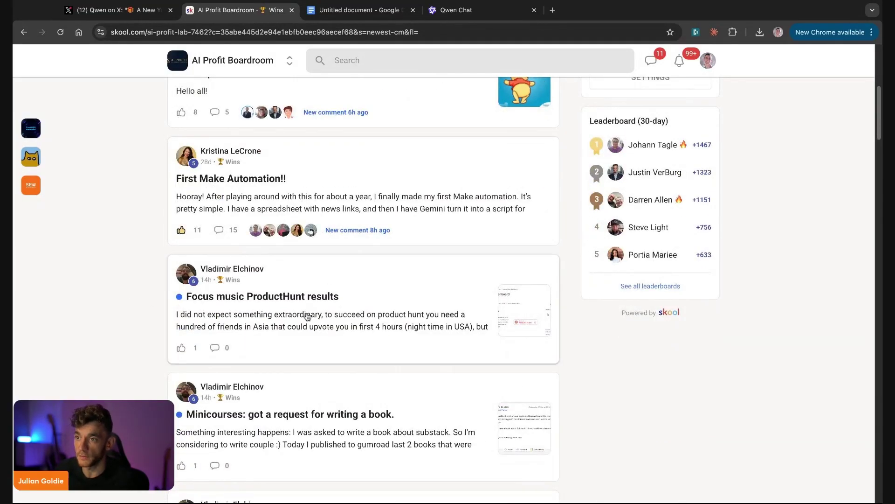
scroll(307, 316, down, 12)
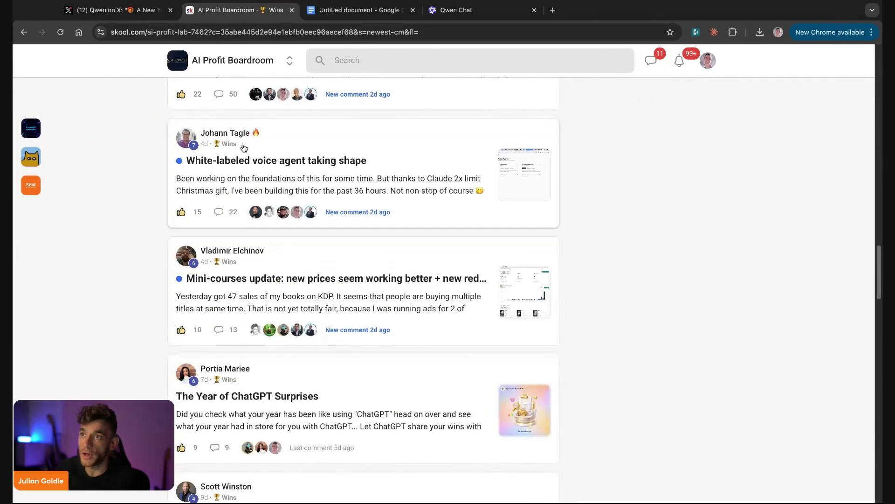
scroll(135, 198, up, 15)
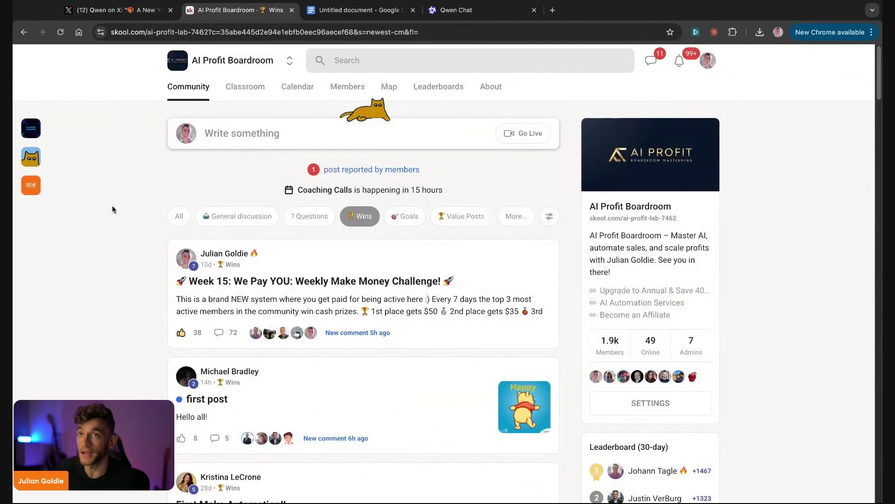
Step: Reset the community feed to all posts and view the January 2026 calendar of coaching calls
click(178, 216)
click(282, 89)
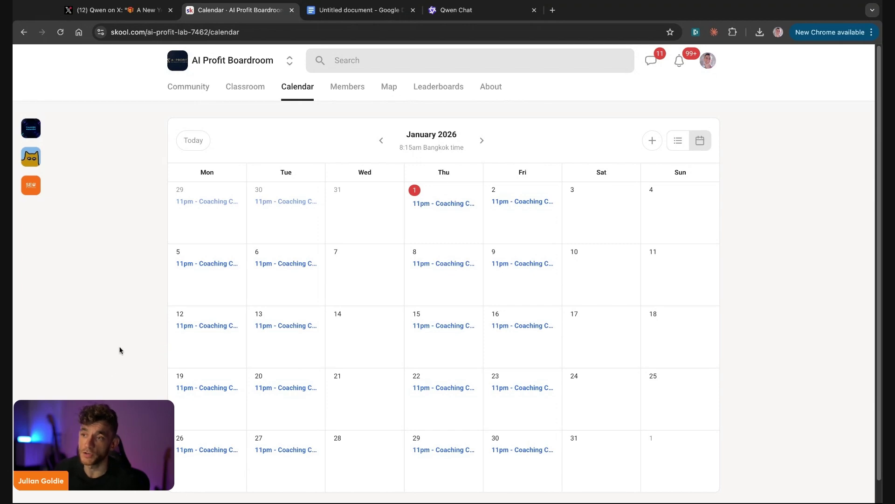
Step: Open the classroom's "START HERE: 6-Week AI Automation" course, review its weekly lessons, and highlight the Lesson 3 title
click(245, 89)
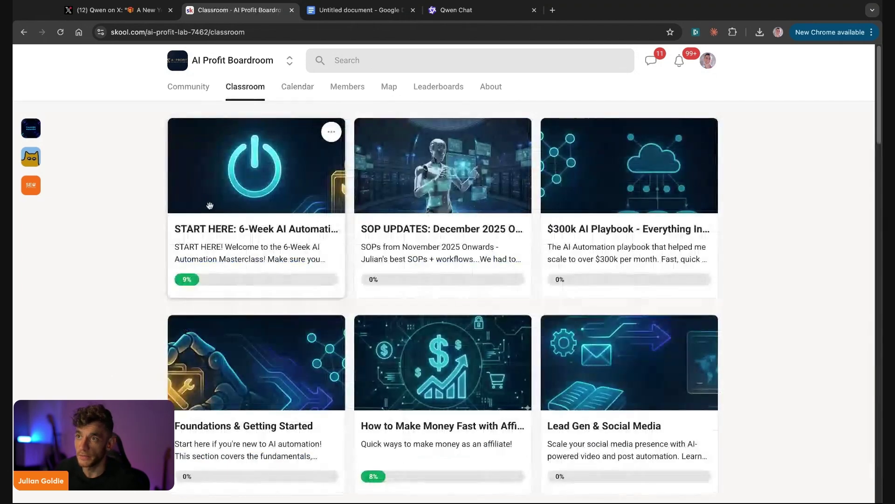
click(188, 211)
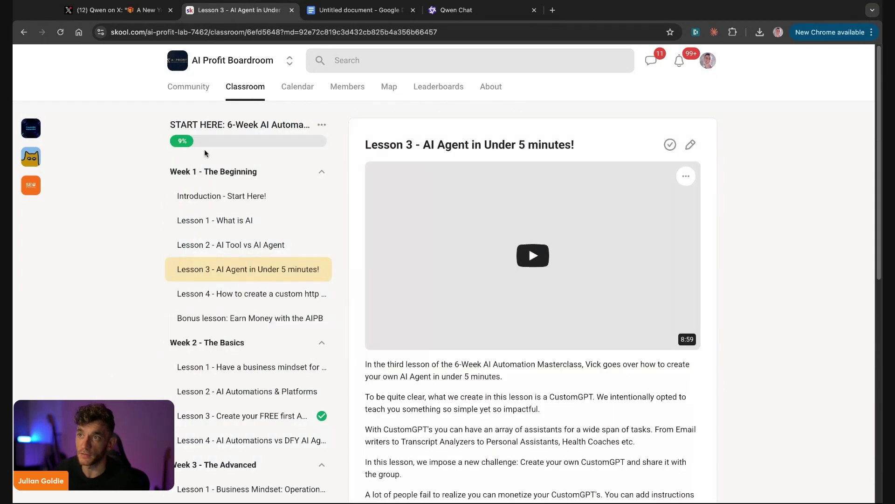
scroll(220, 208, down, 10)
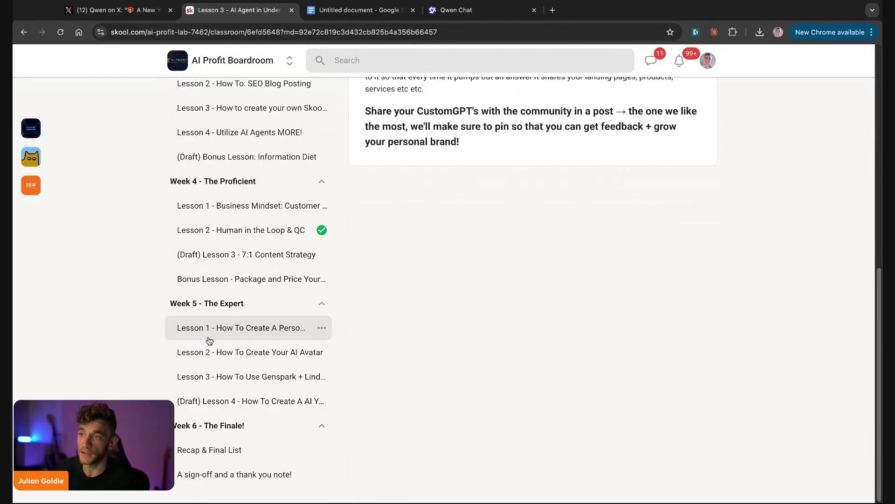
scroll(208, 340, up, 10)
drag(367, 143, 575, 145)
Step: Return to the classroom overview, open the "$300k AI Playbook" course, and look through its lesson list
click(248, 90)
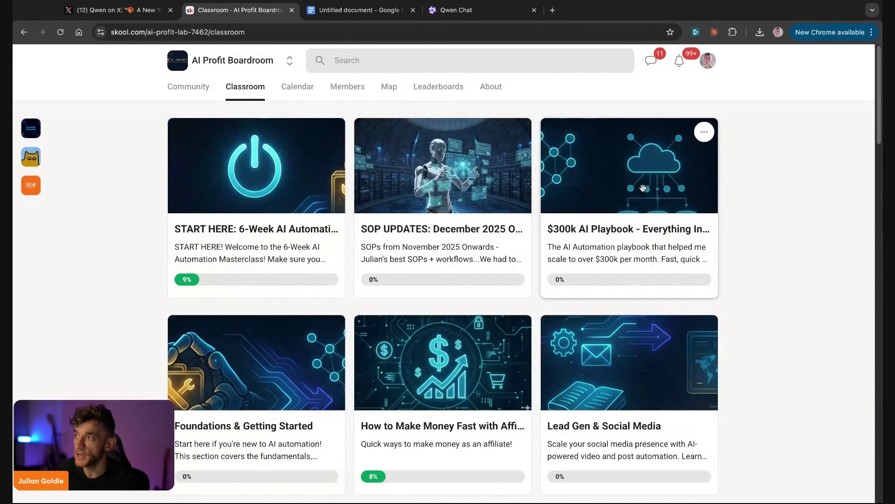
click(681, 187)
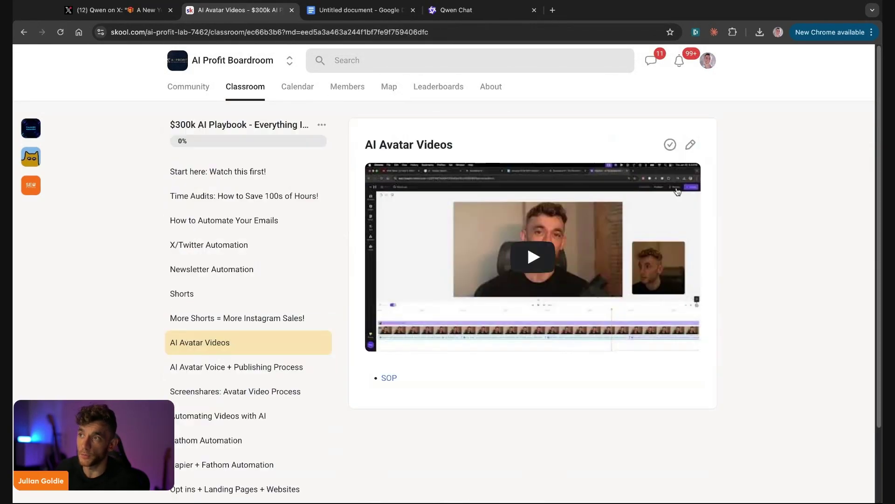
scroll(336, 230, down, 2)
scroll(261, 205, up, 2)
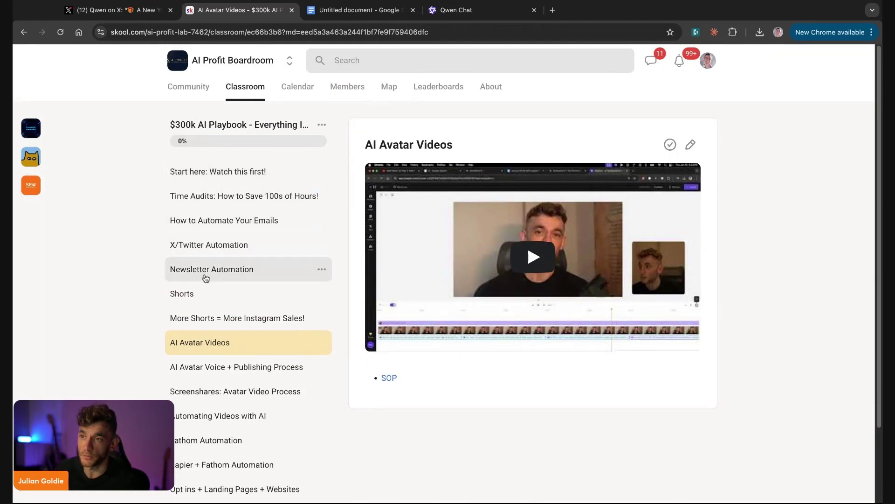
Step: Browse the full course catalogue in the classroom and return to the main community feed
click(245, 87)
scroll(392, 315, down, 7)
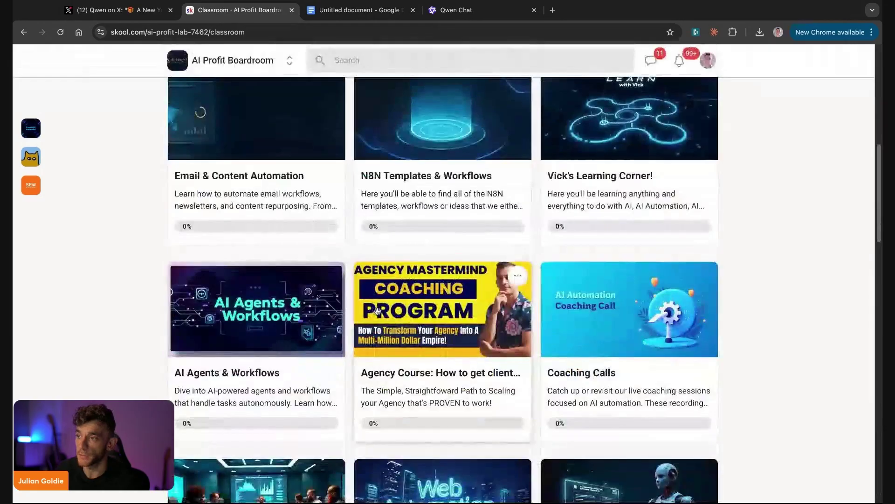
scroll(392, 315, down, 6)
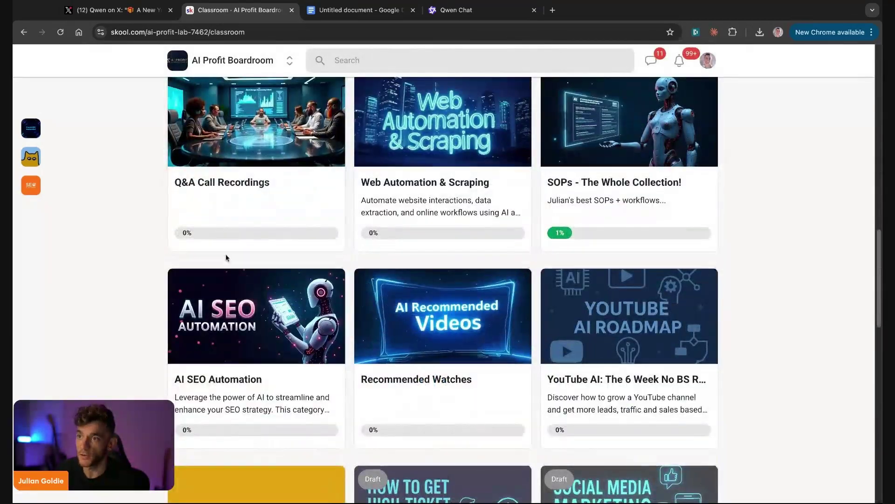
scroll(226, 256, down, 4)
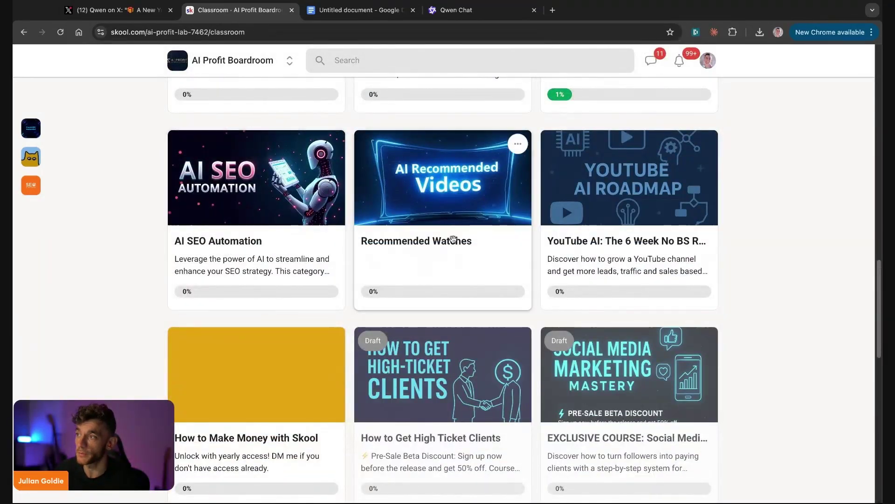
scroll(644, 233, up, 14)
scroll(639, 246, up, 7)
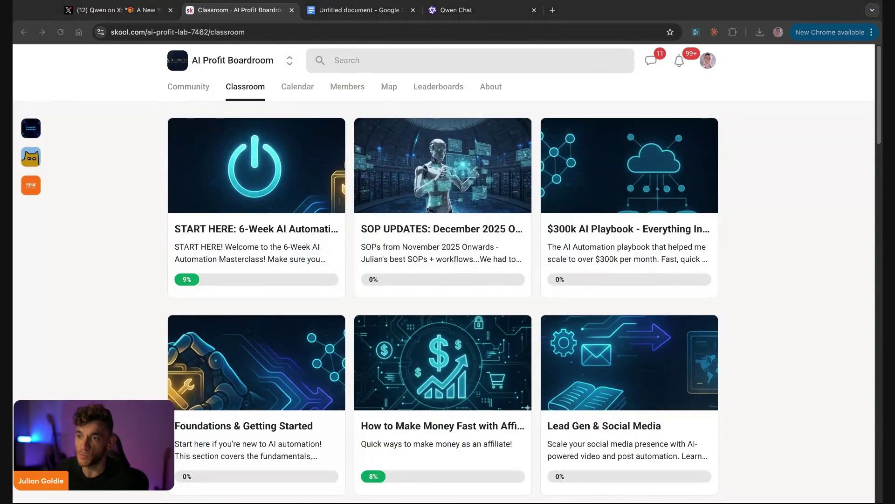
key(super+bracketleft)
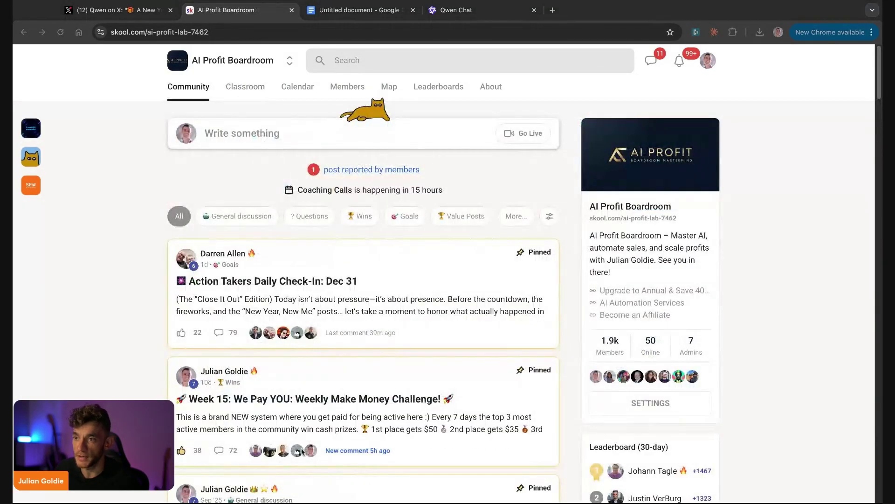